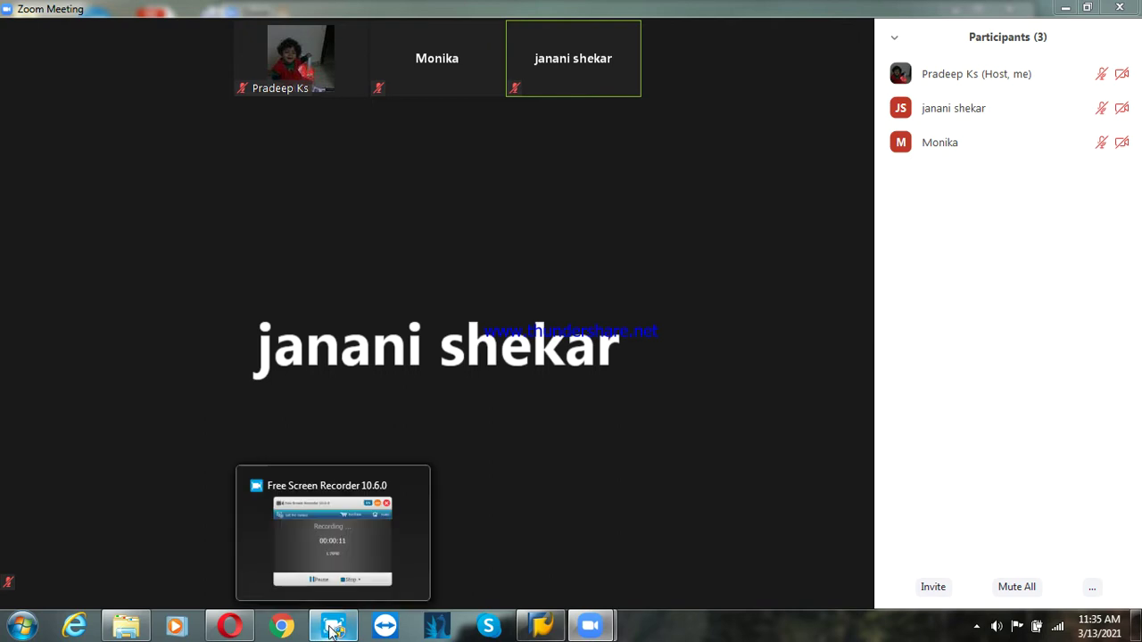
# Step: Bring the FICO-WEEKEND Explorer window to the front over the Zoom meeting
pyautogui.moveTo(576, 509)
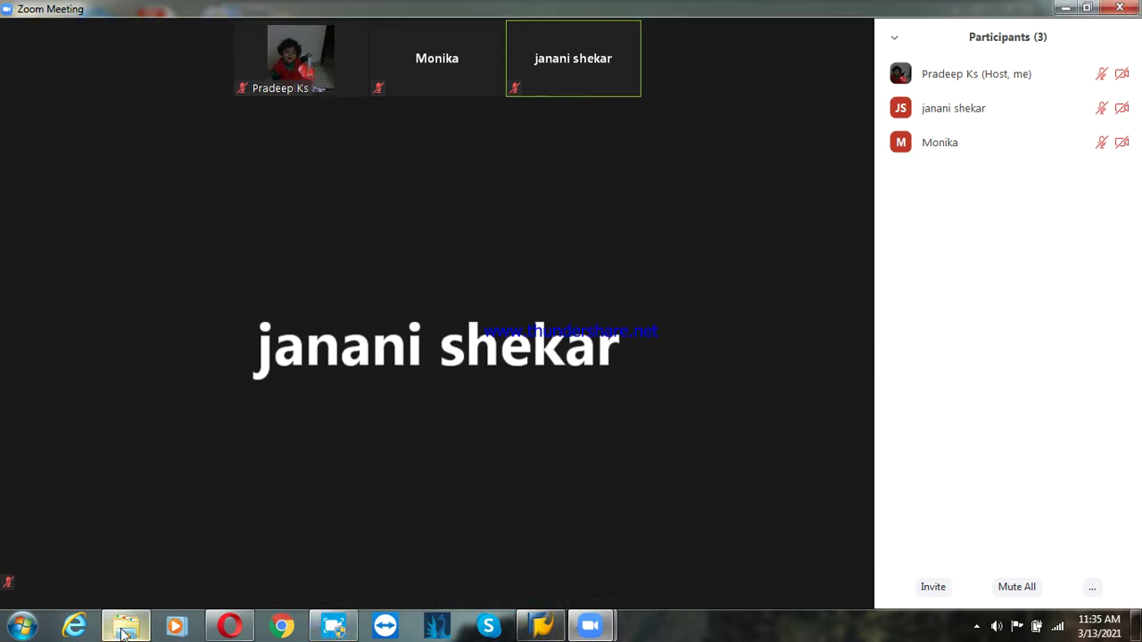
pyautogui.click(134, 558)
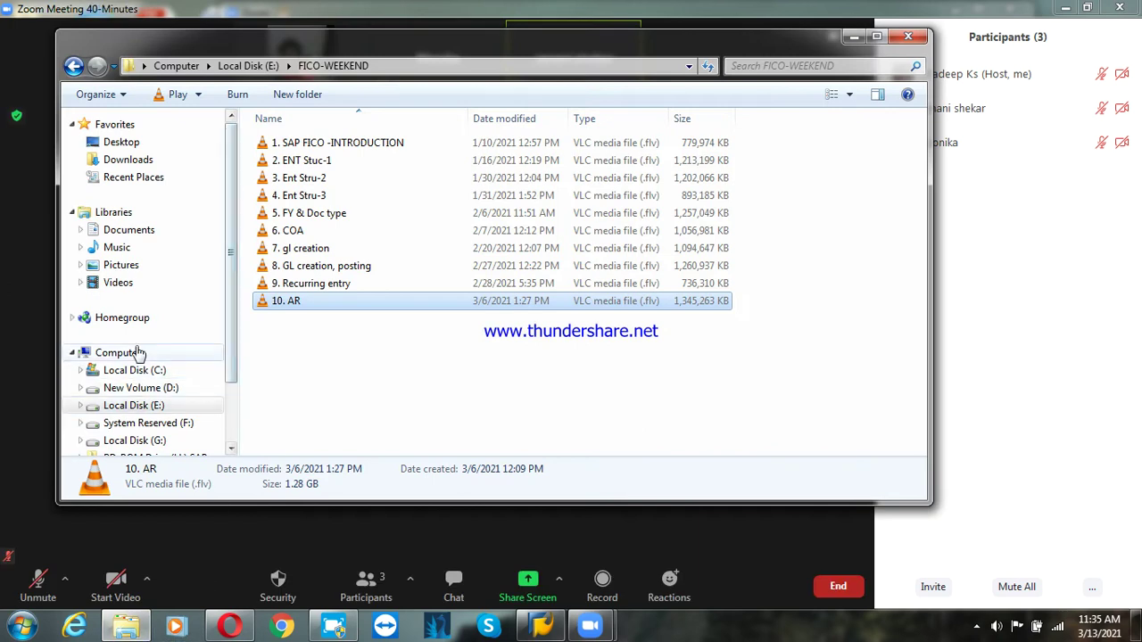
# Step: Open the Accounts Payables Word document from the Desktop's PRD folder, then switch to the browser
pyautogui.click(96, 142)
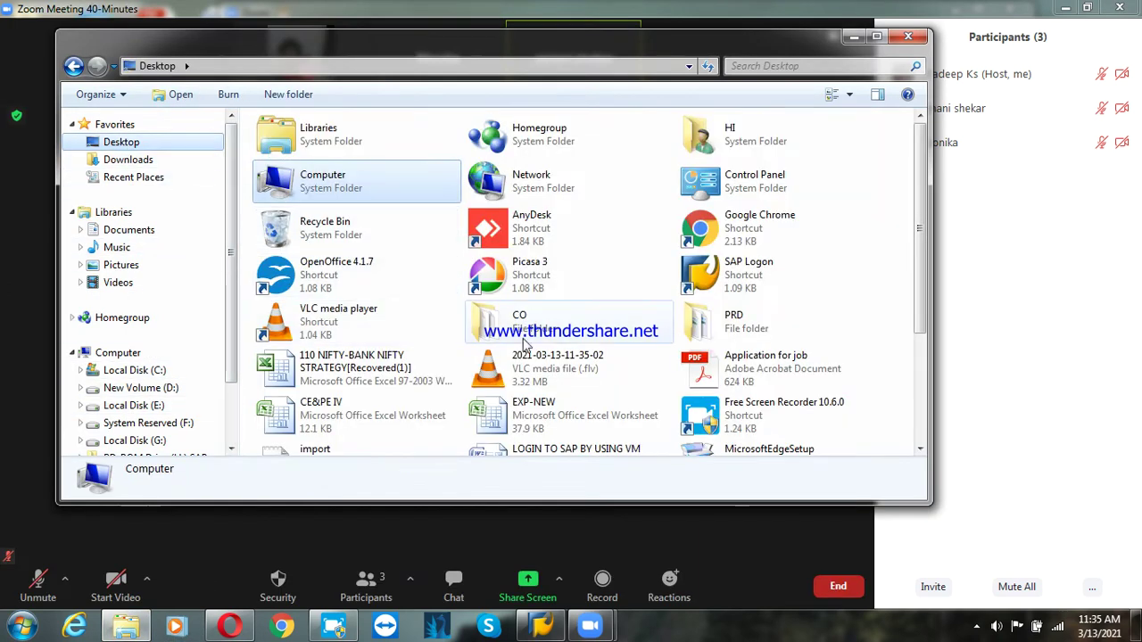
pyautogui.doubleClick(693, 324)
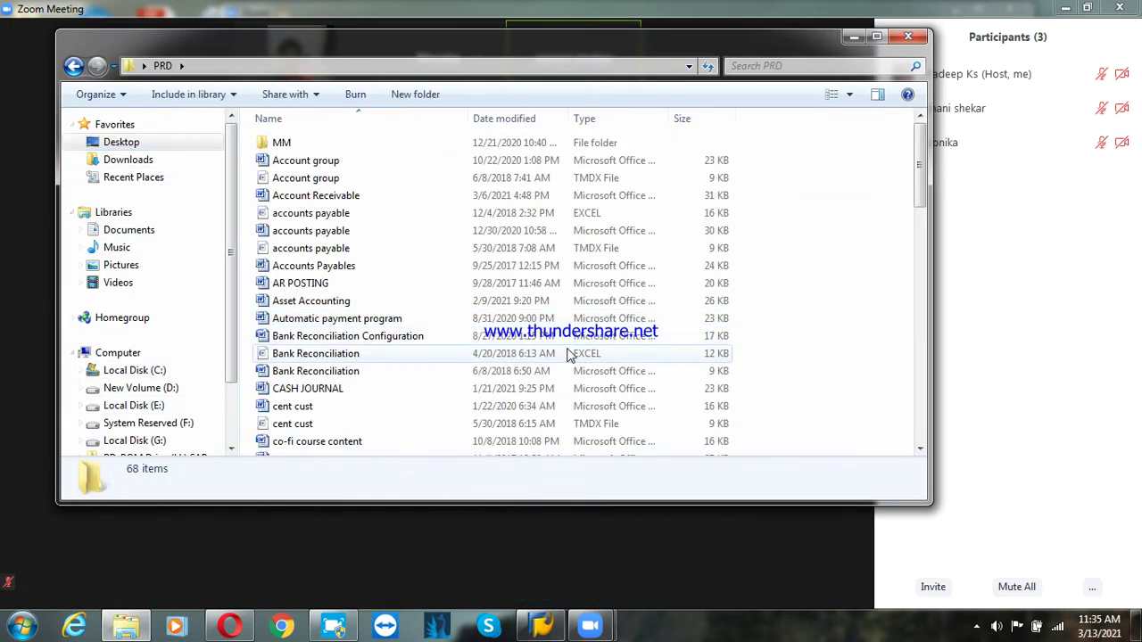
pyautogui.click(330, 301)
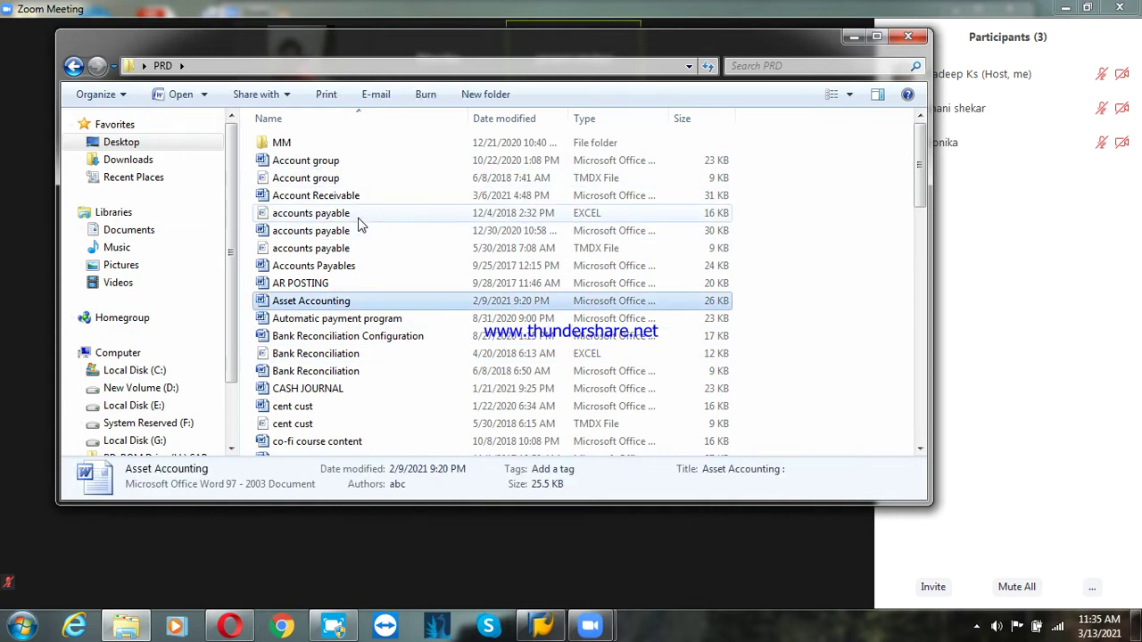
pyautogui.click(353, 266)
pyautogui.doubleClick(352, 267)
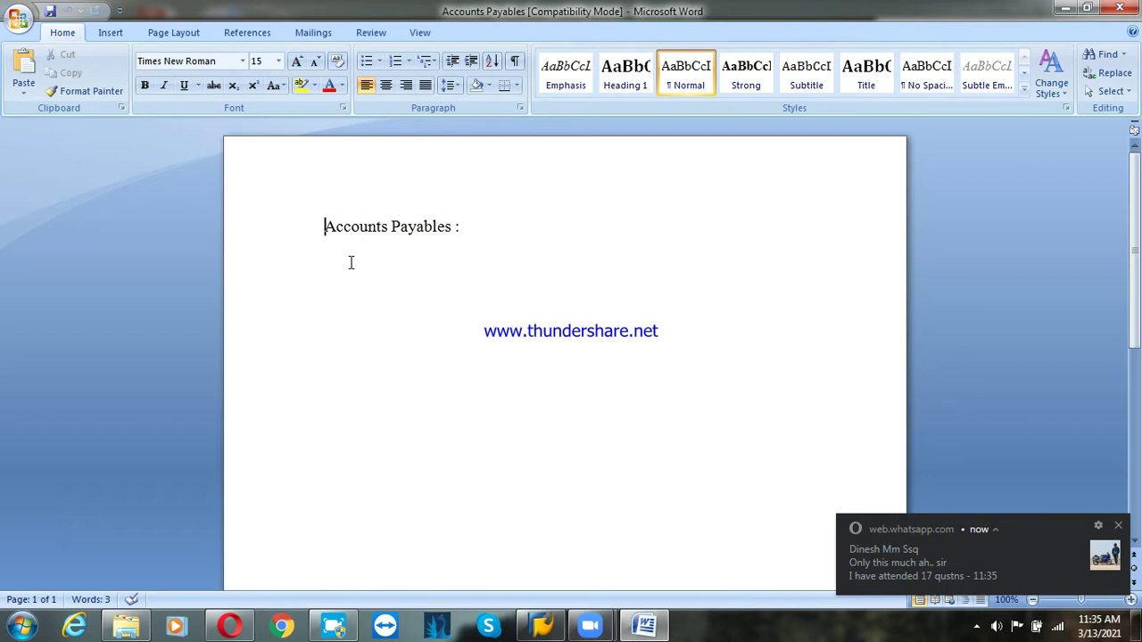
pyautogui.click(234, 630)
# Step: Send the reply 's' in the newest WhatsApp Web chat, then minimize Opera
pyautogui.click(17, 210)
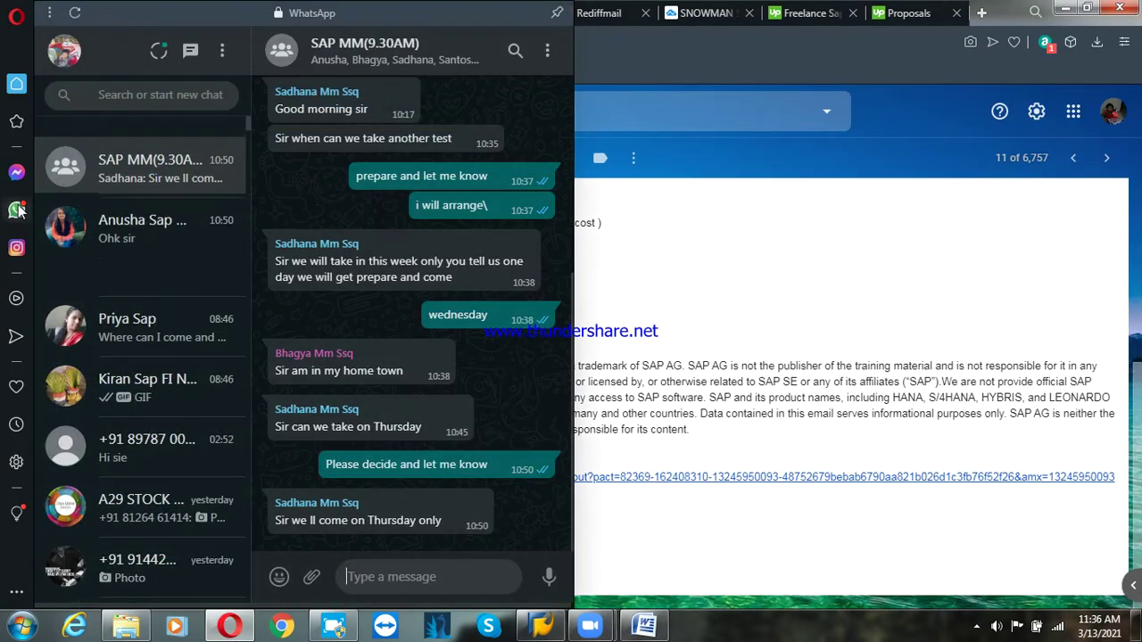
pyautogui.click(165, 158)
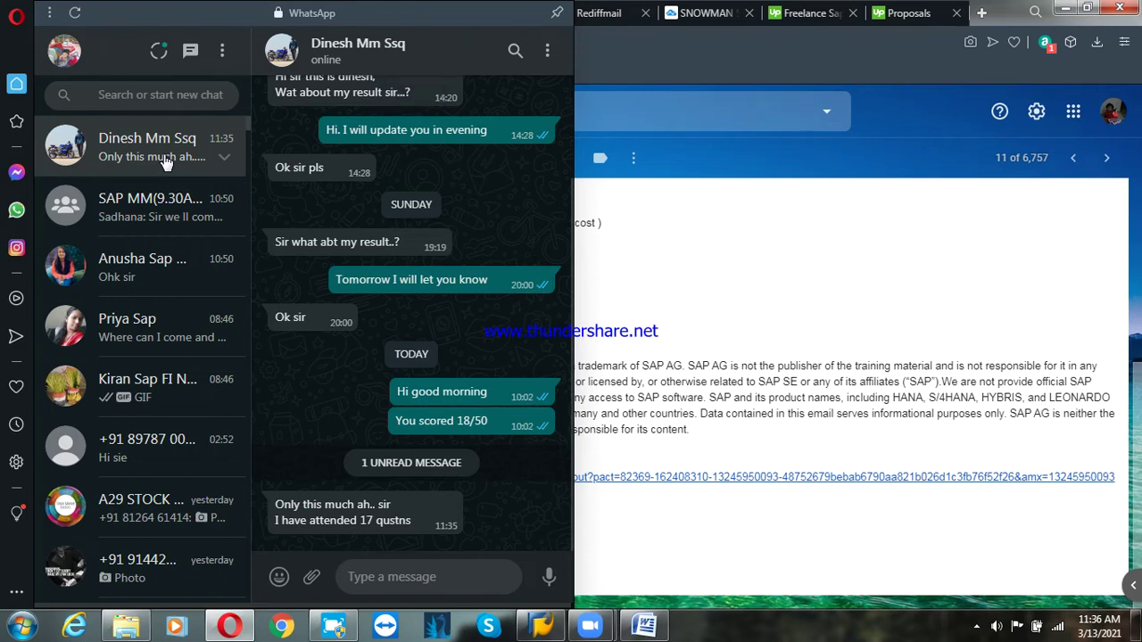
pyautogui.write('s')
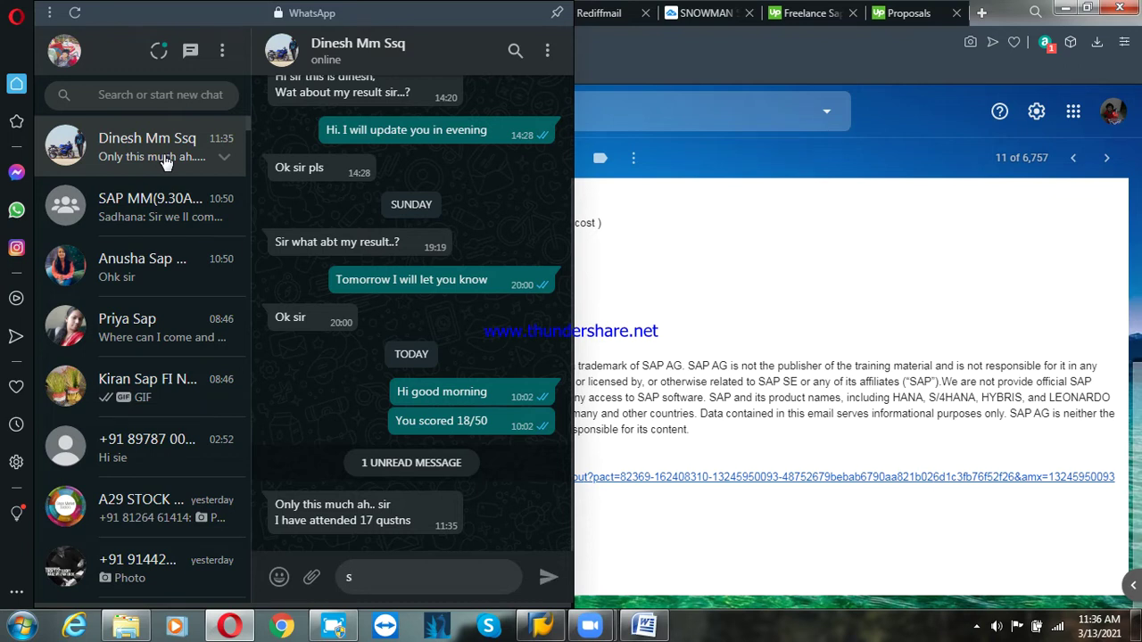
pyautogui.press('Return')
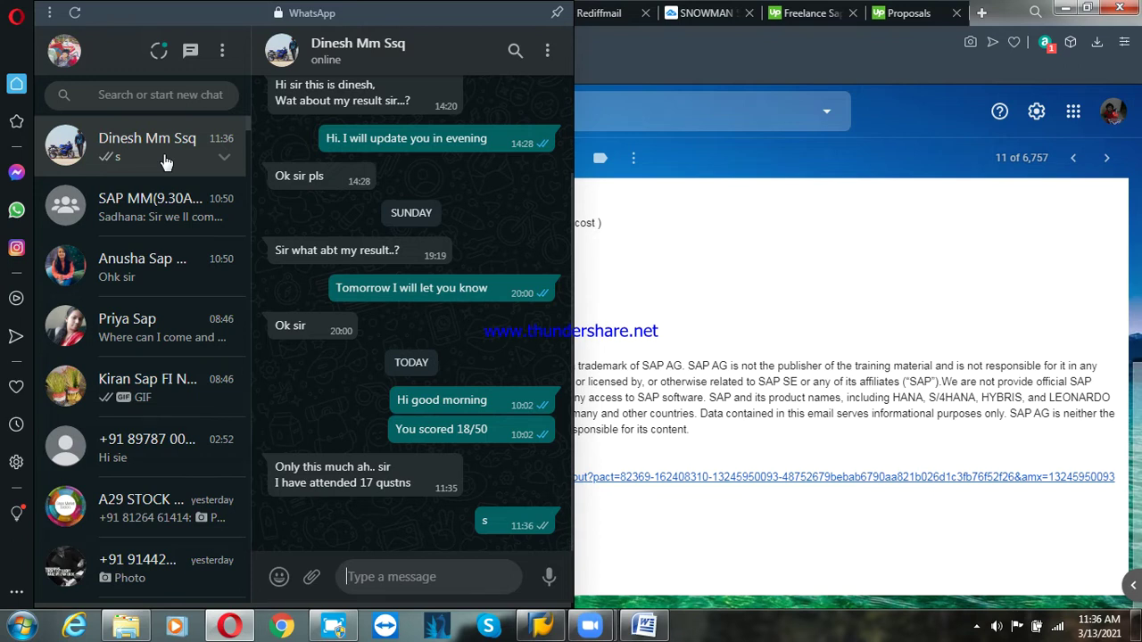
pyautogui.click(1065, 8)
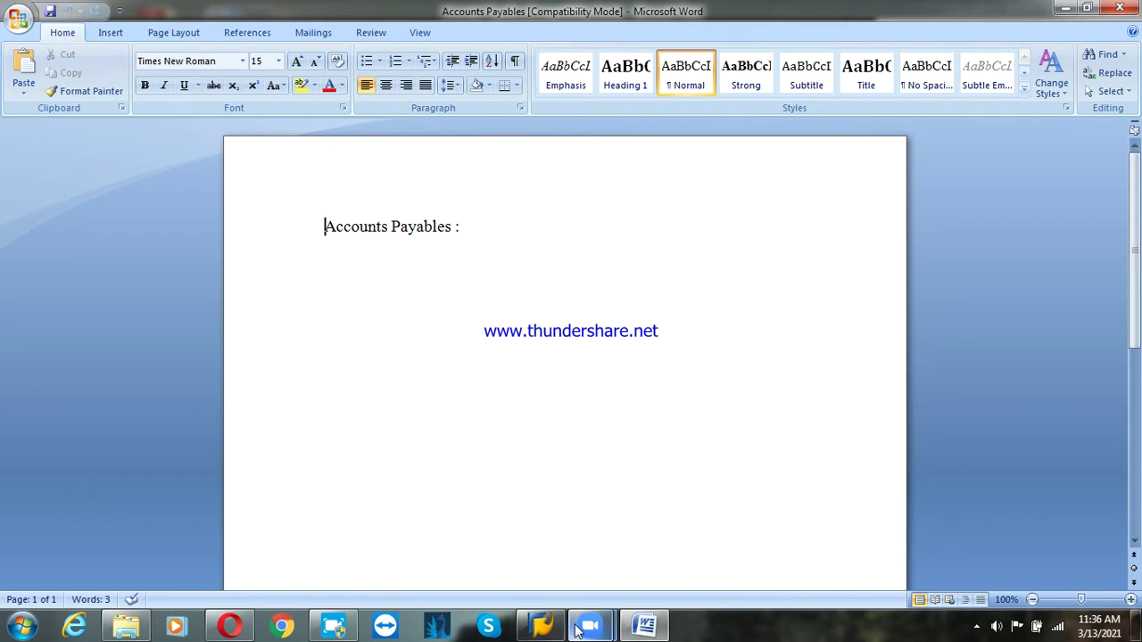
# Step: In the Zoom meeting window, start renaming your own participant entry, then cancel it
pyautogui.moveTo(577, 630)
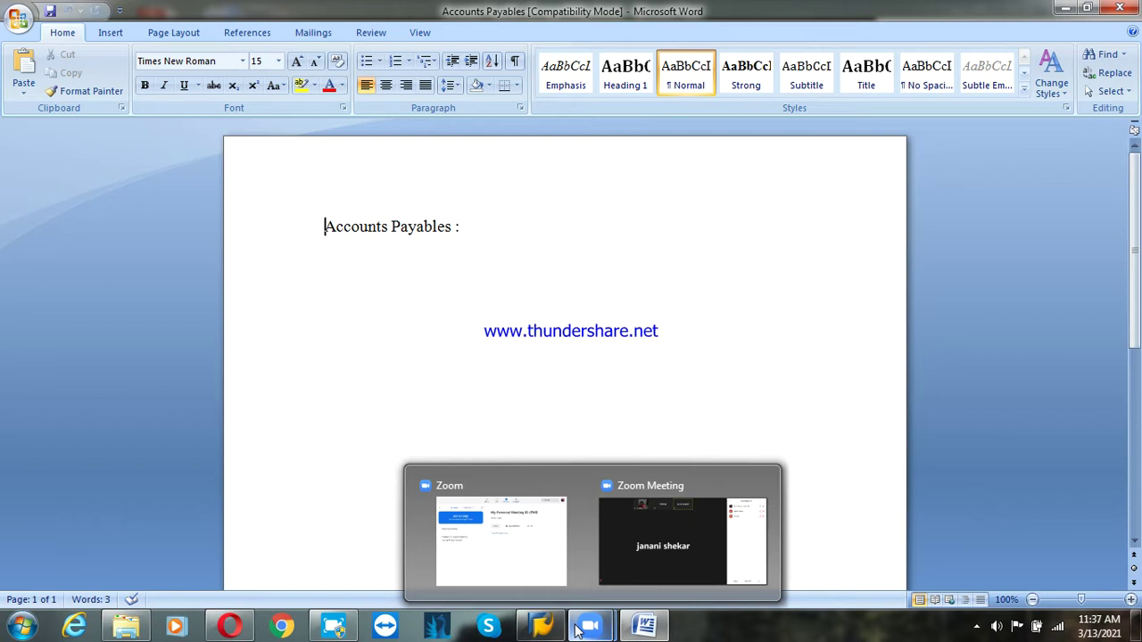
pyautogui.click(692, 532)
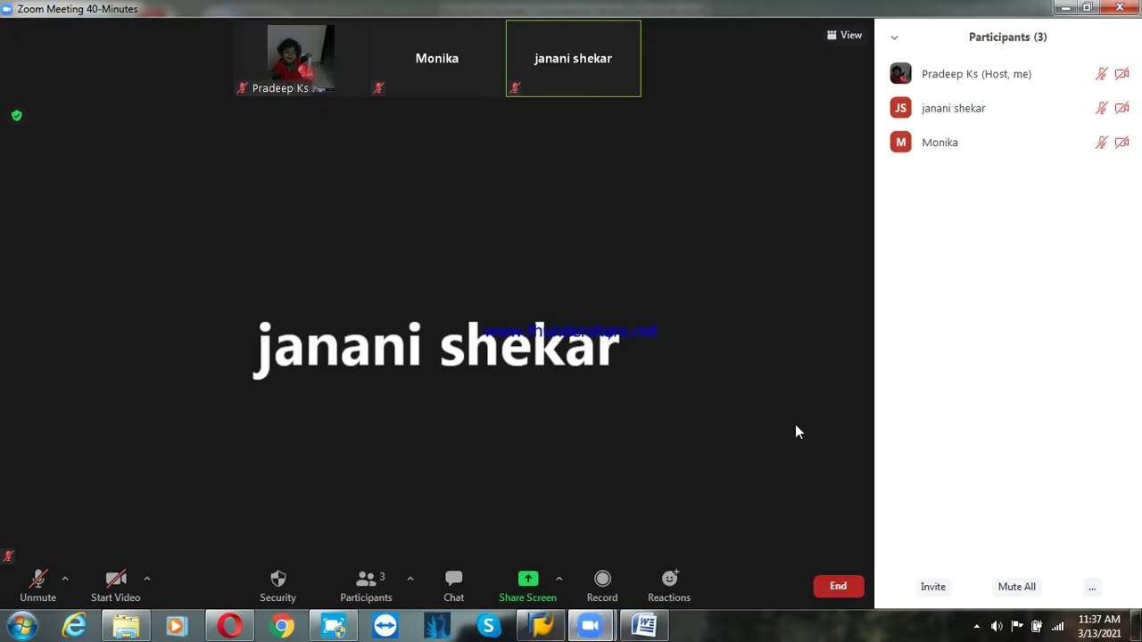
pyautogui.click(1101, 74)
pyautogui.click(1069, 105)
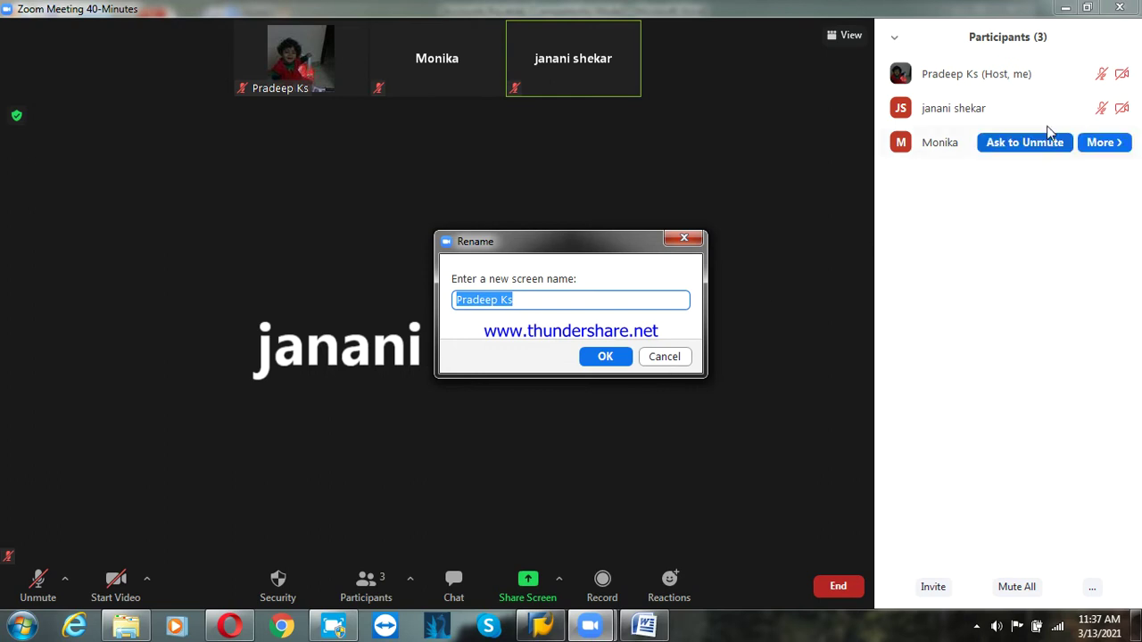
pyautogui.click(682, 355)
# Step: Unmute your own microphone and share the entire screen
pyautogui.moveTo(1084, 82)
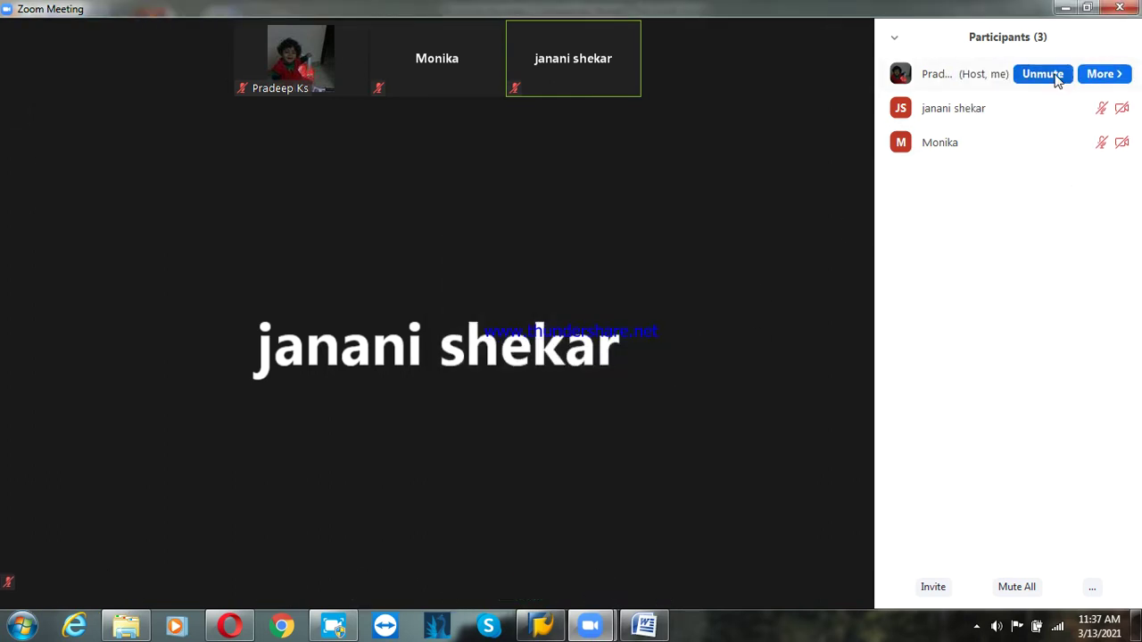
pyautogui.click(1062, 79)
pyautogui.click(528, 585)
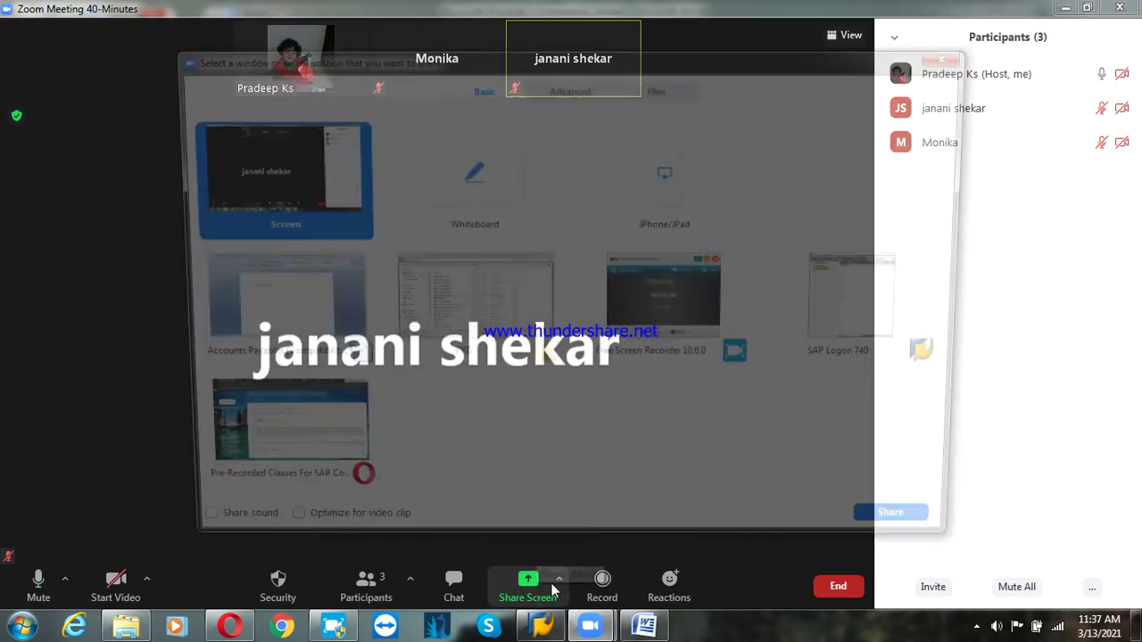
pyautogui.click(924, 547)
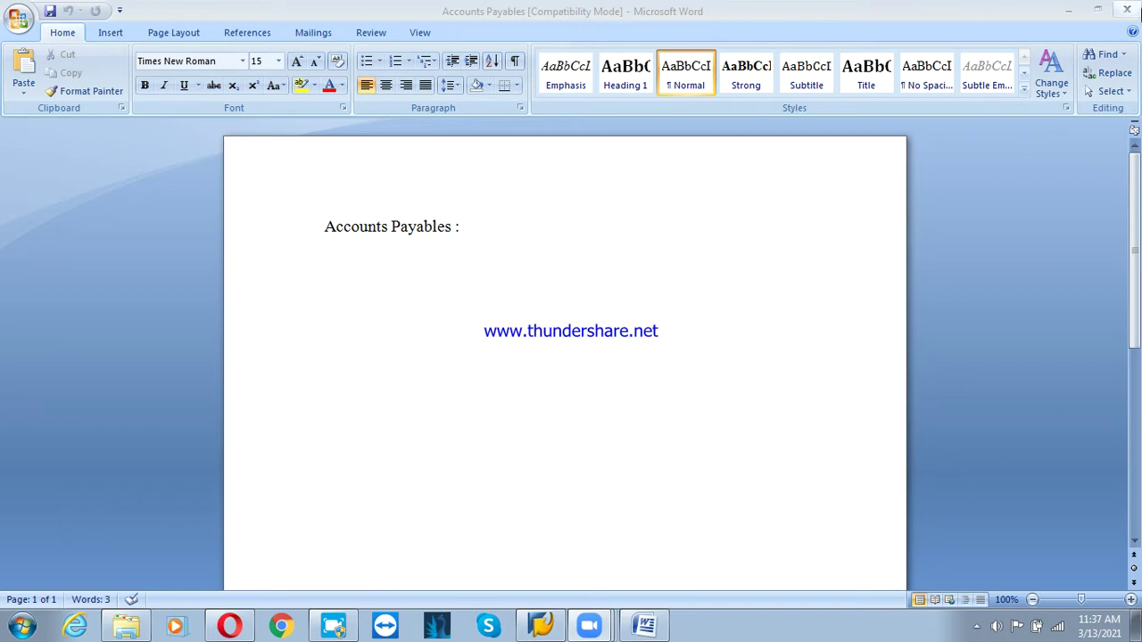
# Step: Close the Accounts Payables document and minimize the PRD folder window
pyautogui.click(1131, 12)
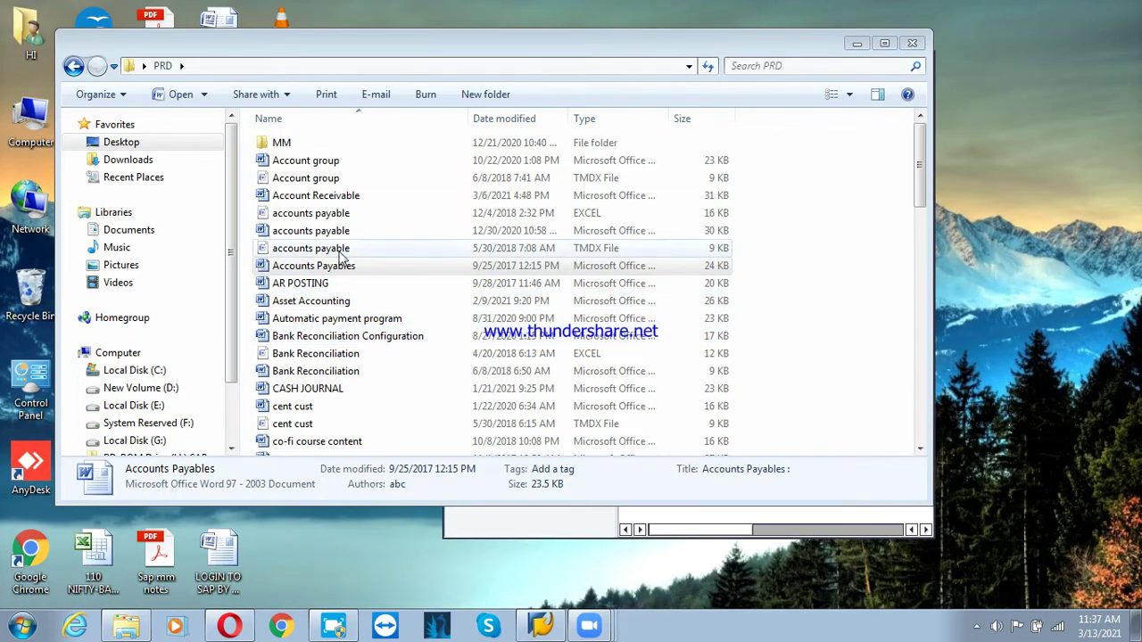
pyautogui.click(330, 213)
pyautogui.click(331, 197)
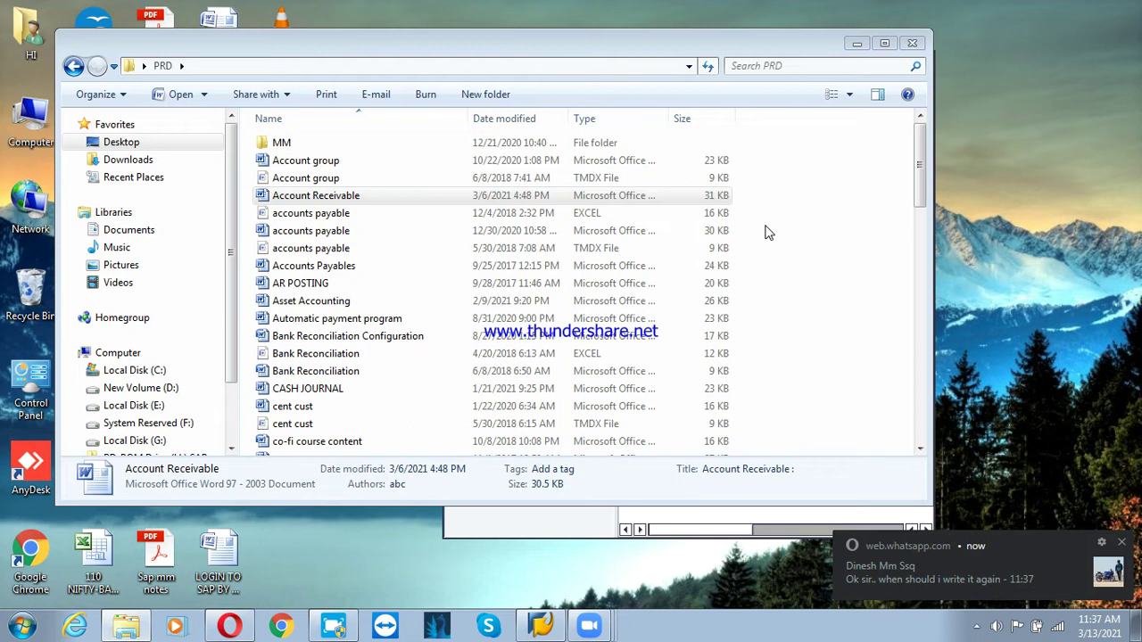
pyautogui.click(855, 44)
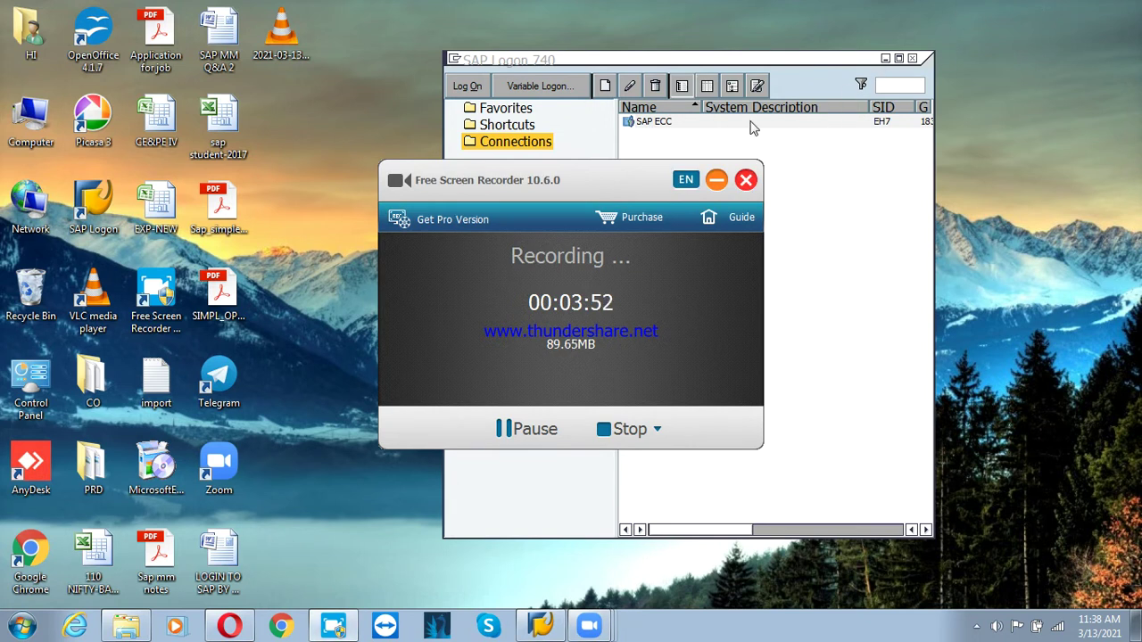
# Step: Log on to SAP ECC using the suggested user name and the account password
pyautogui.click(707, 123)
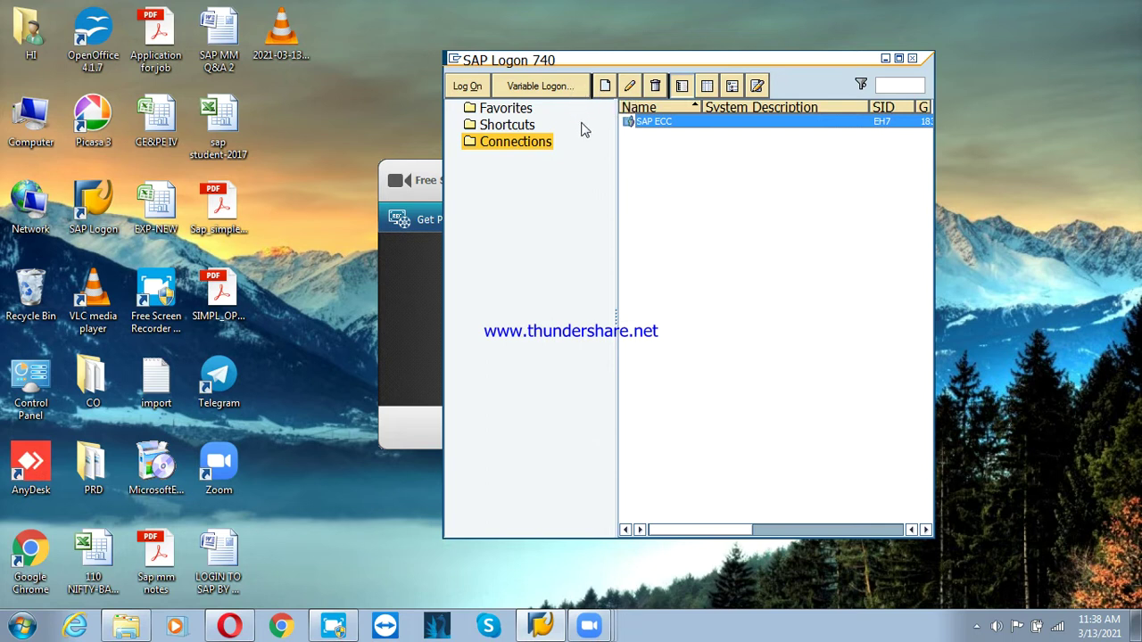
pyautogui.click(466, 89)
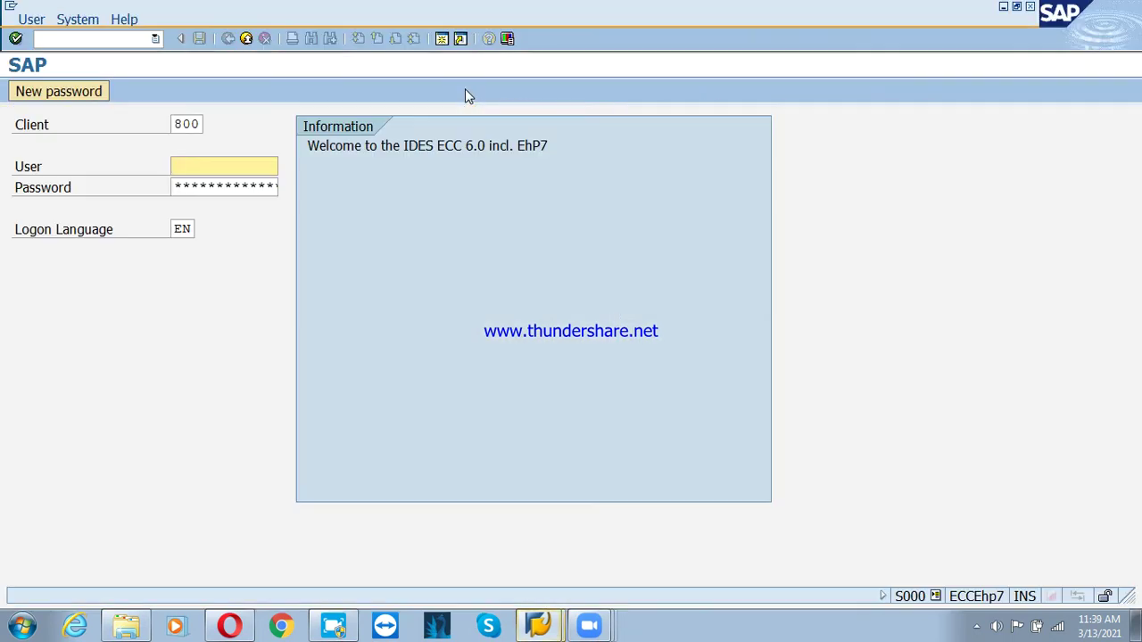
pyautogui.write('use')
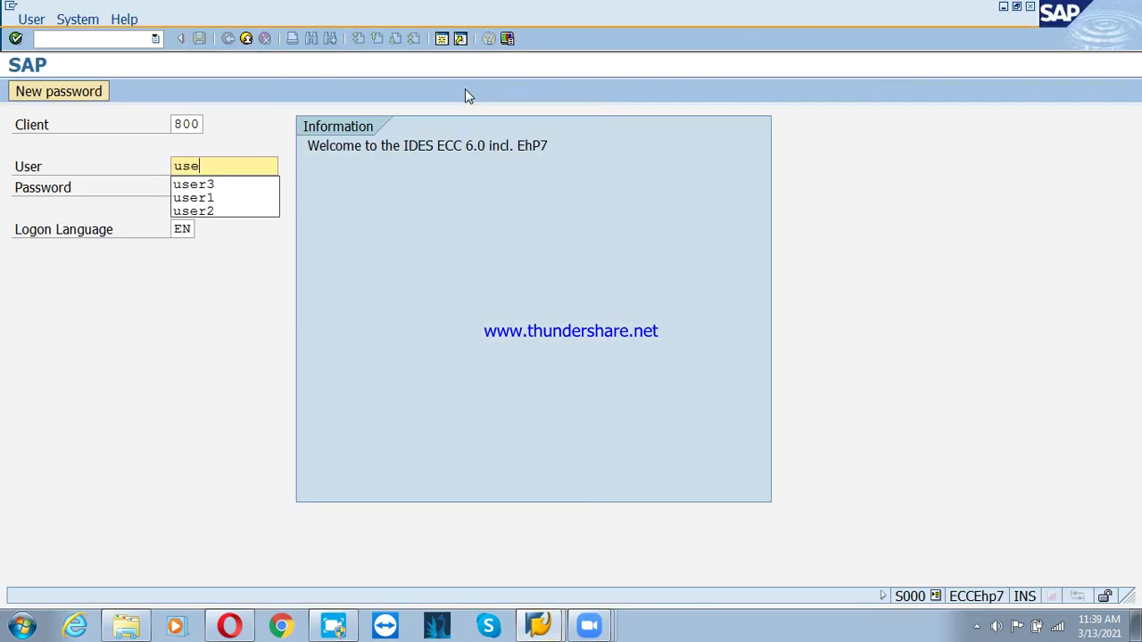
pyautogui.press('Down')
pyautogui.press('Return')
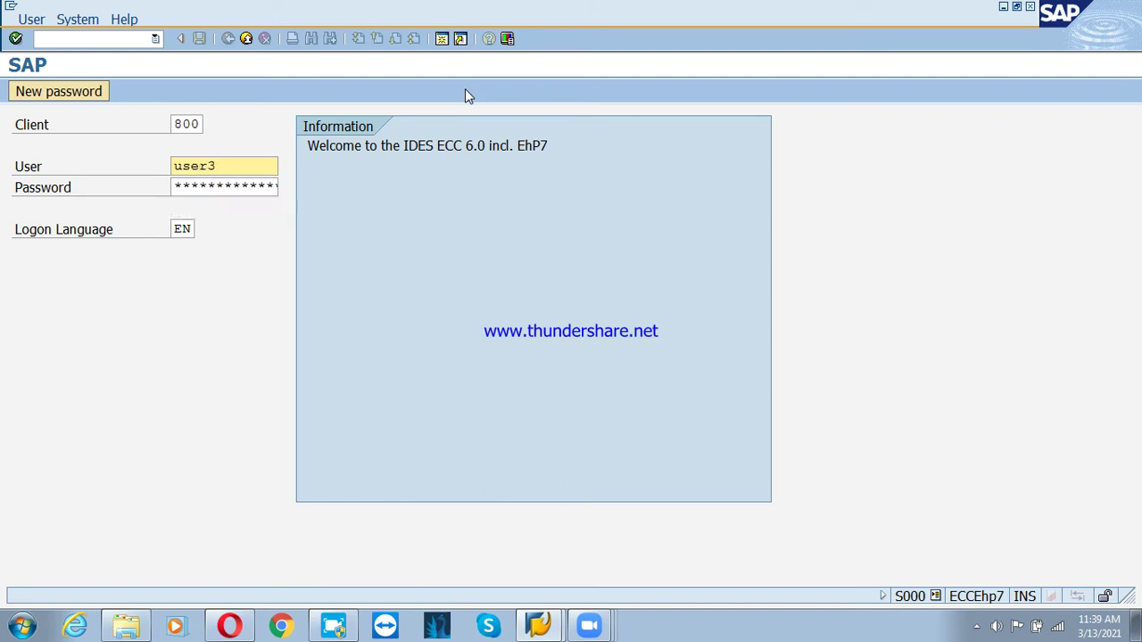
pyautogui.press('Tab')
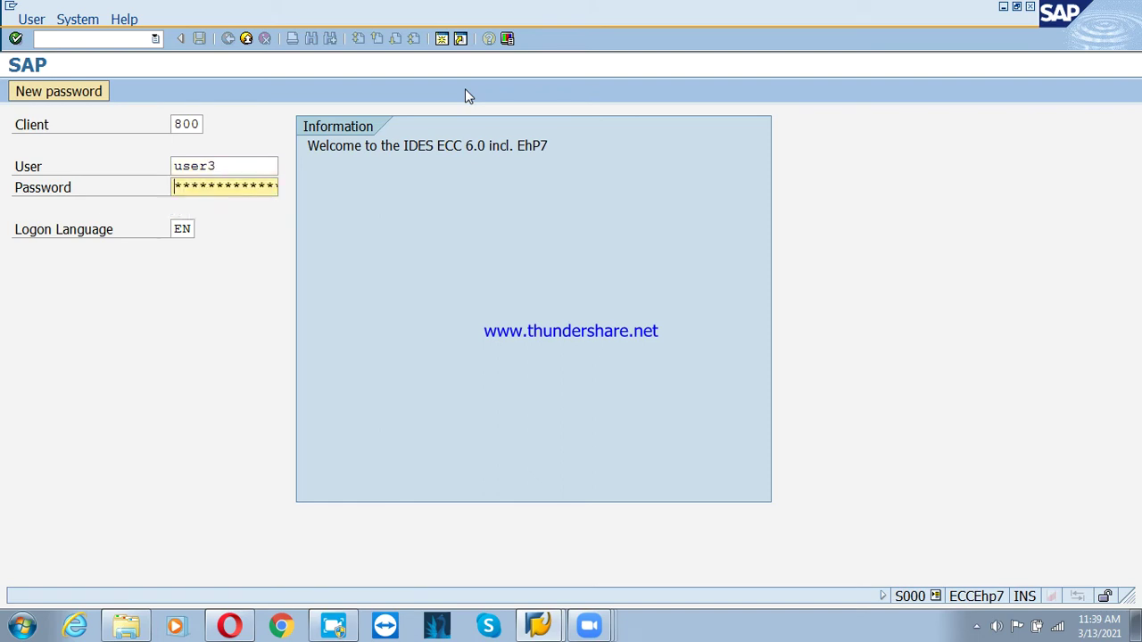
pyautogui.press('Tab')
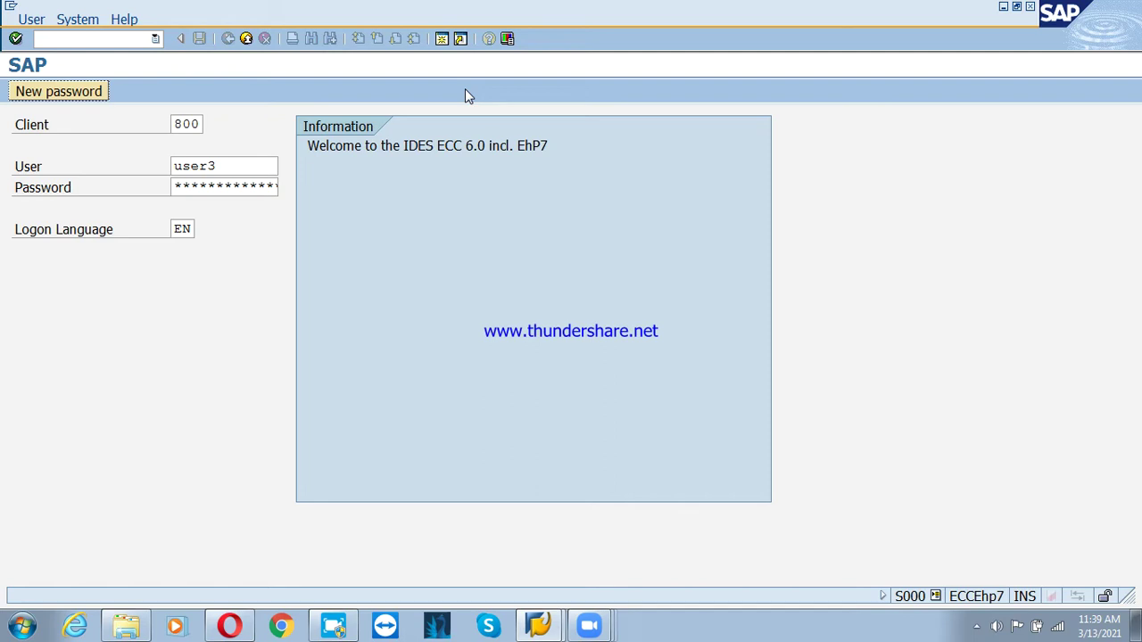
pyautogui.click(270, 186)
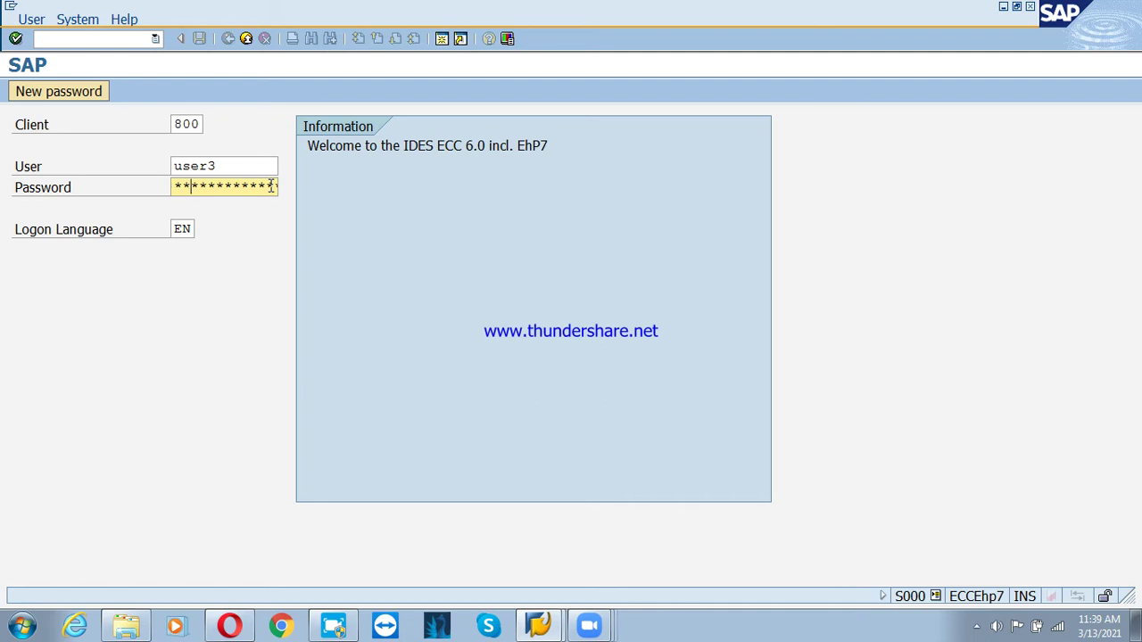
pyautogui.write('***')
pyautogui.press('Return')
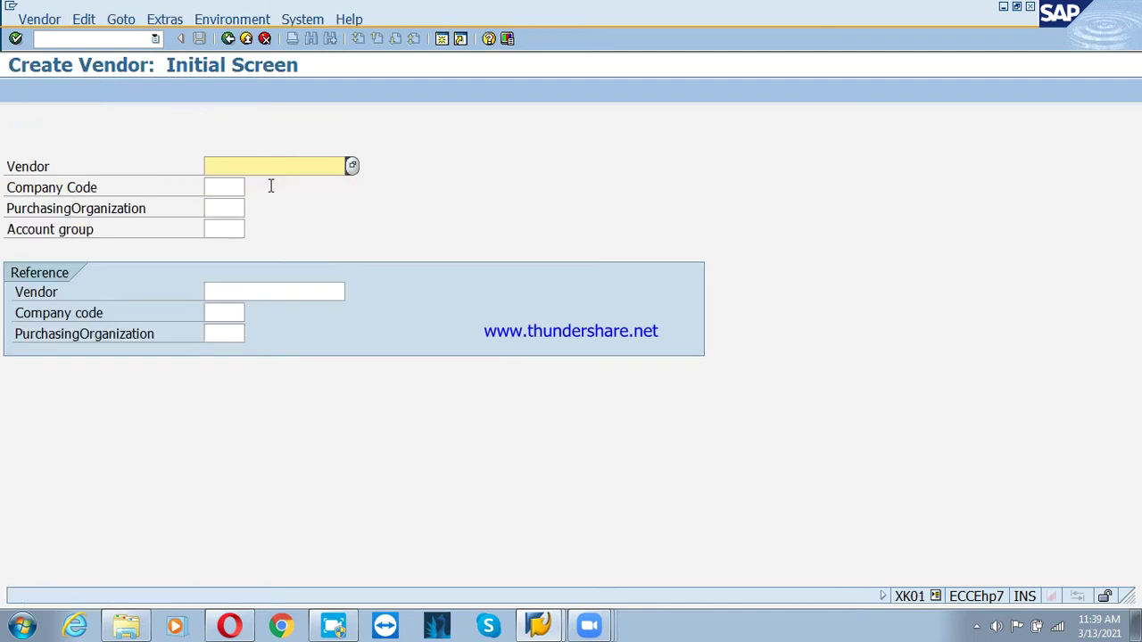
# Step: Leave Create Vendor, widen the right pane, and open Customer Account Groups (OBD2)
pyautogui.click(246, 38)
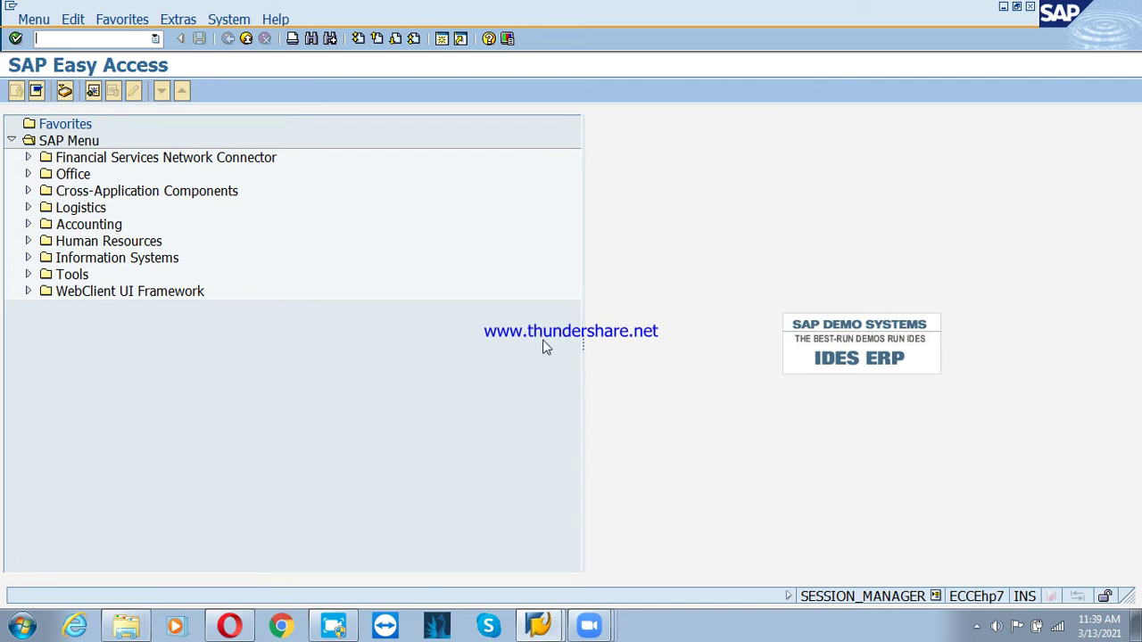
pyautogui.click(580, 351)
pyautogui.moveTo(585, 346); pyautogui.dragTo(439, 348)
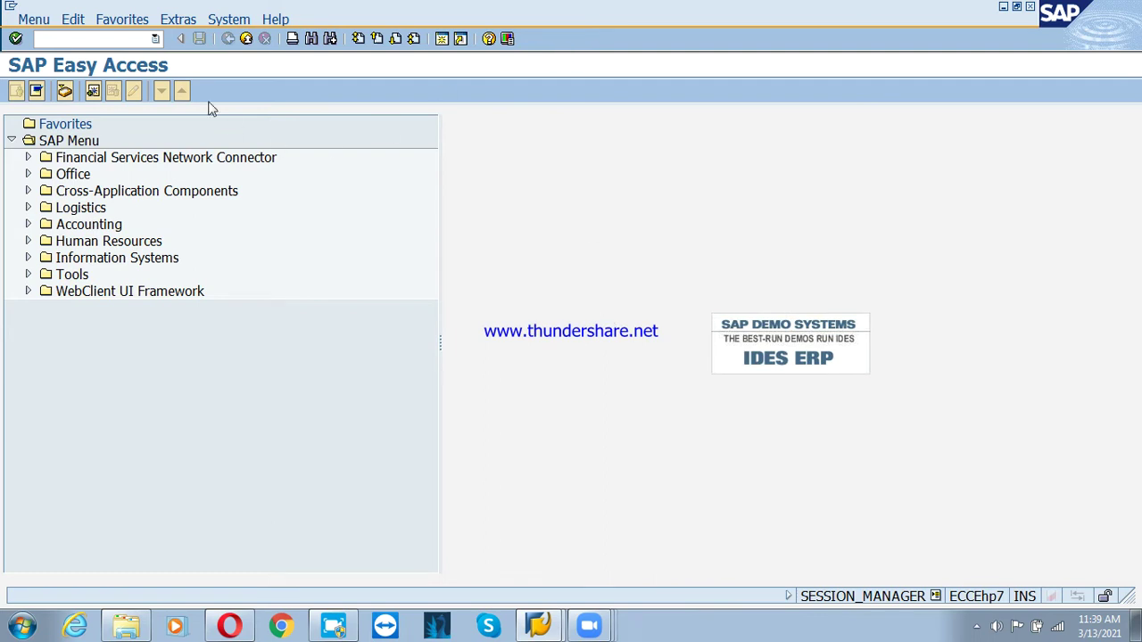
pyautogui.click(106, 40)
pyautogui.write('obd2')
pyautogui.press('Return')
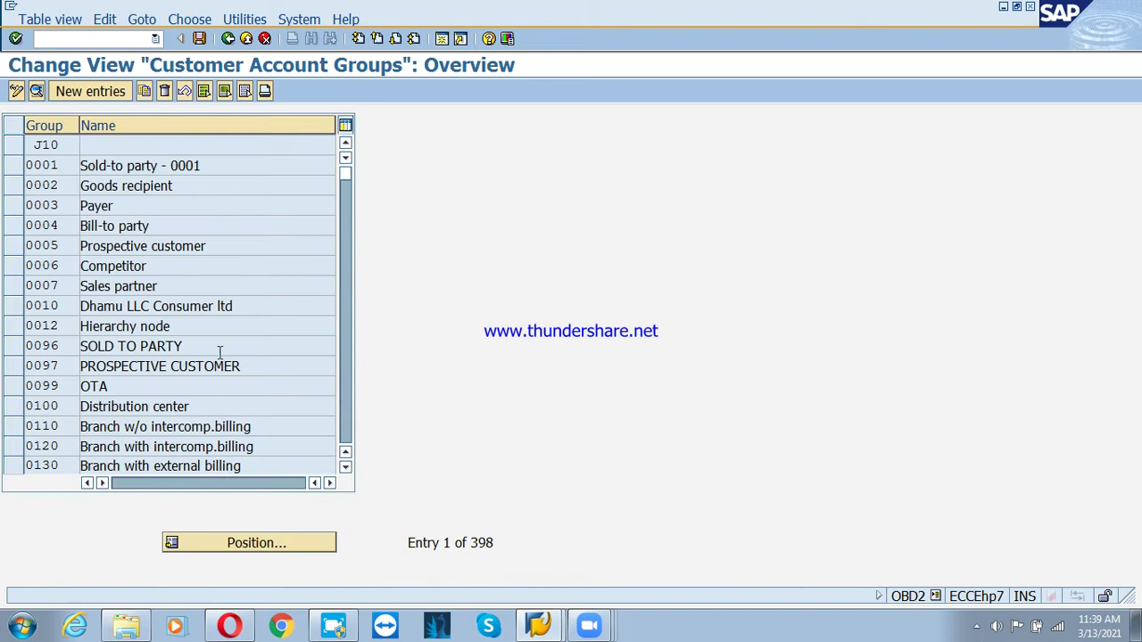
# Step: Position the list to the PS groups and select PSDC and PSFC
pyautogui.click(237, 546)
pyautogui.write('ps')
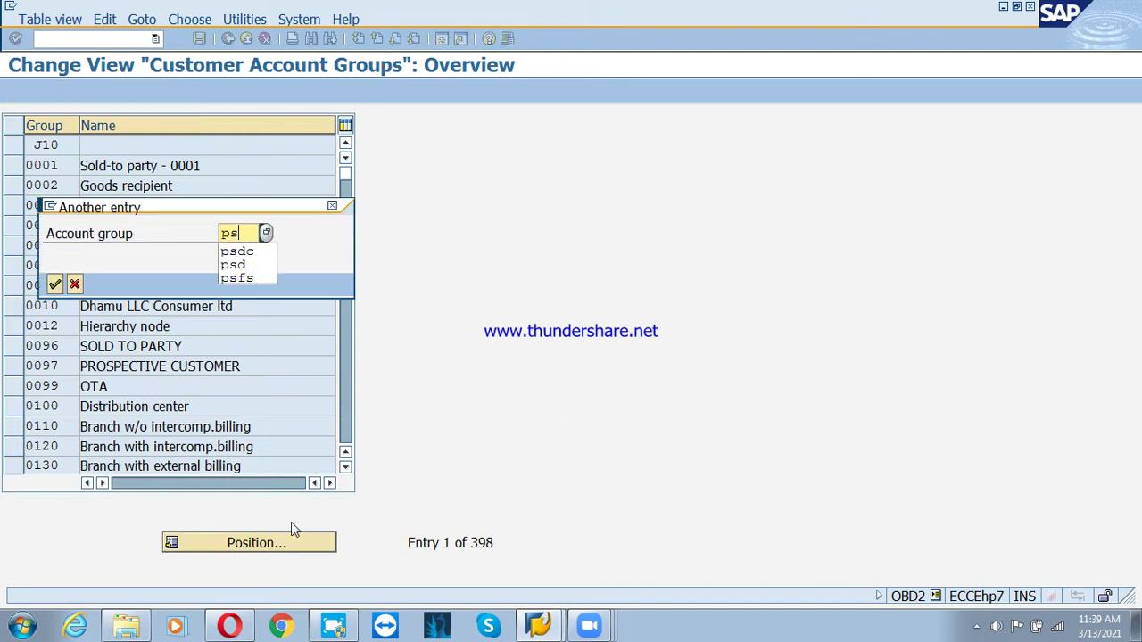
pyautogui.press('Return')
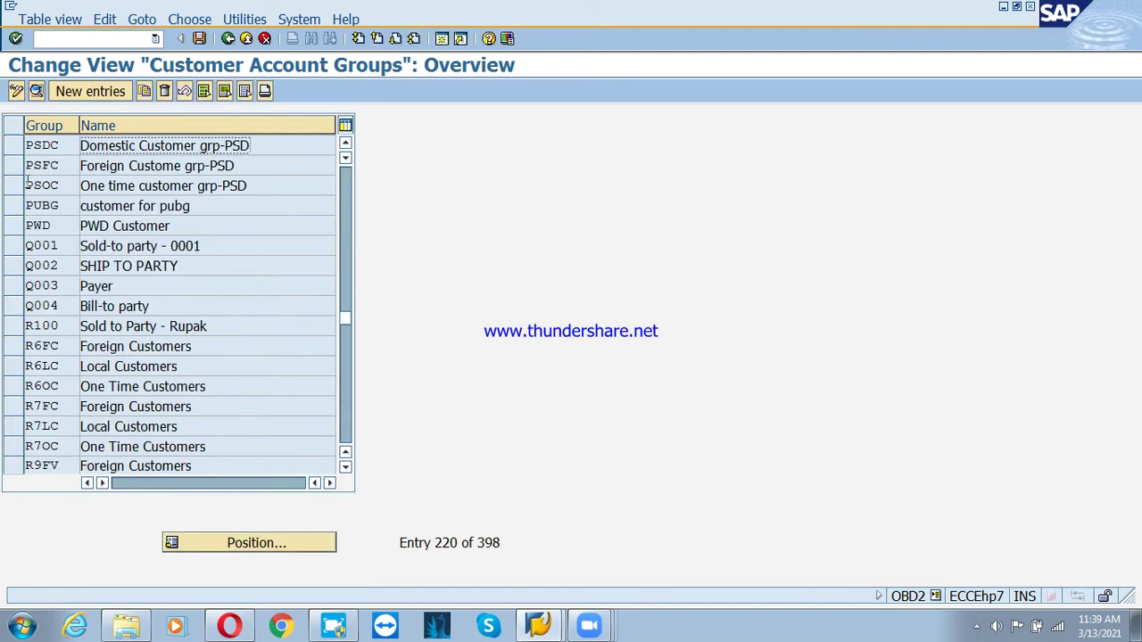
pyautogui.click(13, 145)
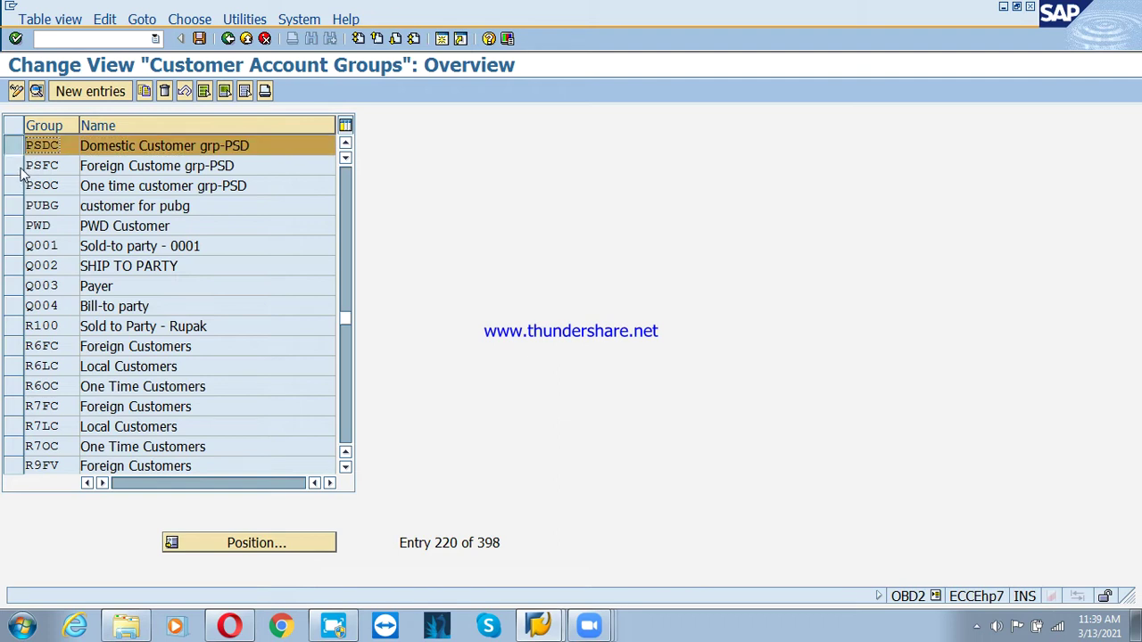
pyautogui.click(18, 166)
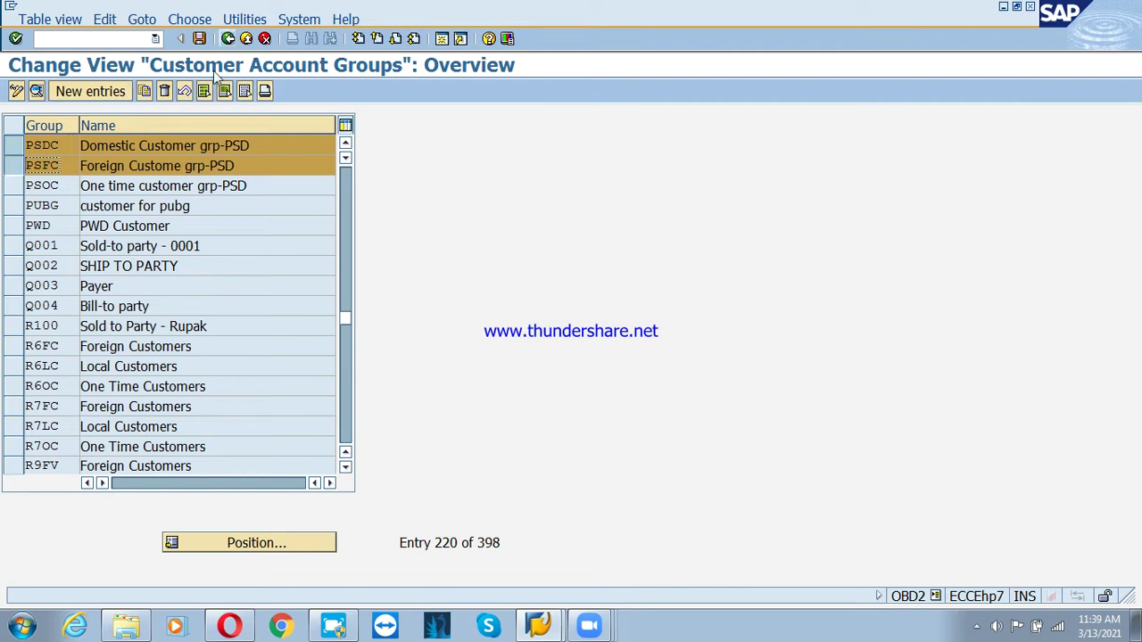
# Step: Return to the menu and open customer number range maintenance
pyautogui.click(227, 38)
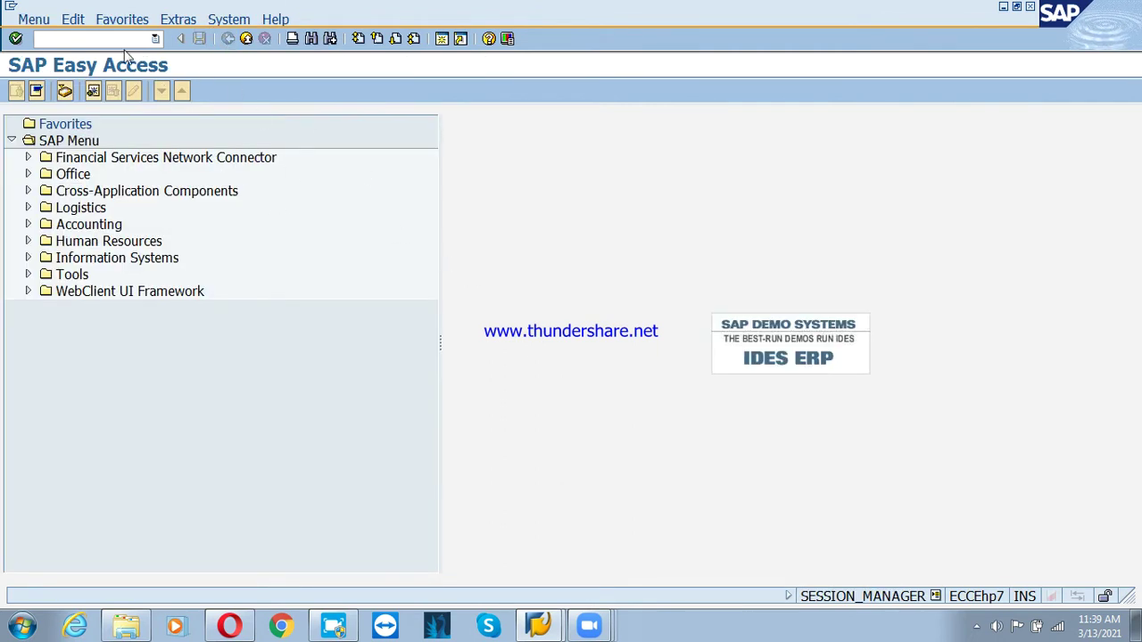
pyautogui.write('xk')
pyautogui.write('n1')
pyautogui.press('Return')
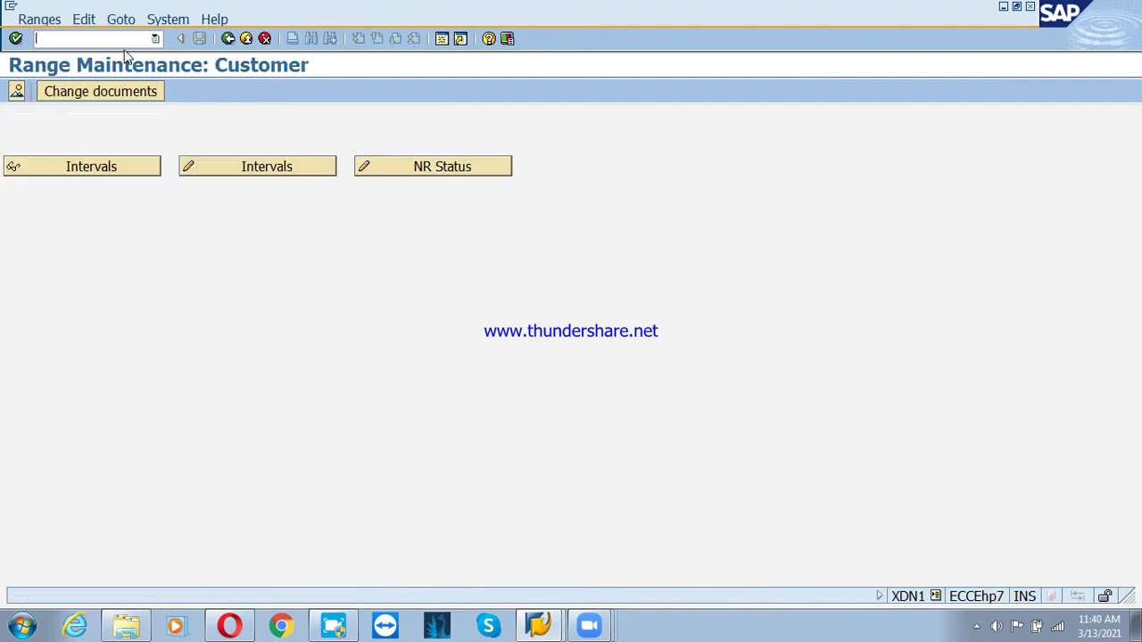
# Step: Exit number range maintenance and open the account group number range assignments (OBAR)
pyautogui.click(246, 38)
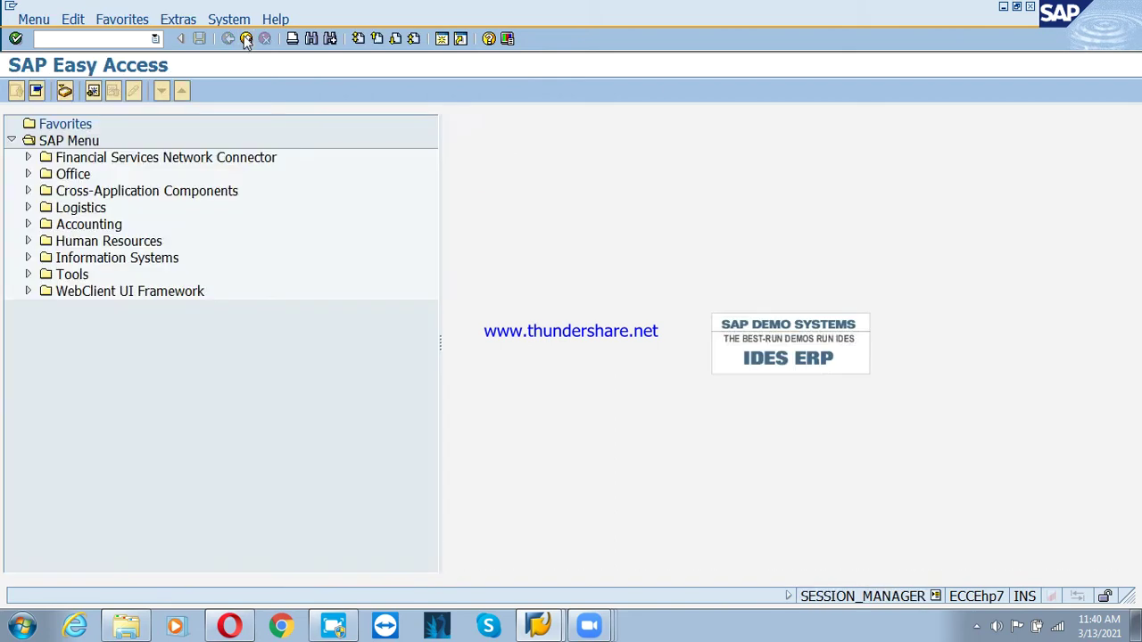
pyautogui.click(77, 39)
pyautogui.write('o')
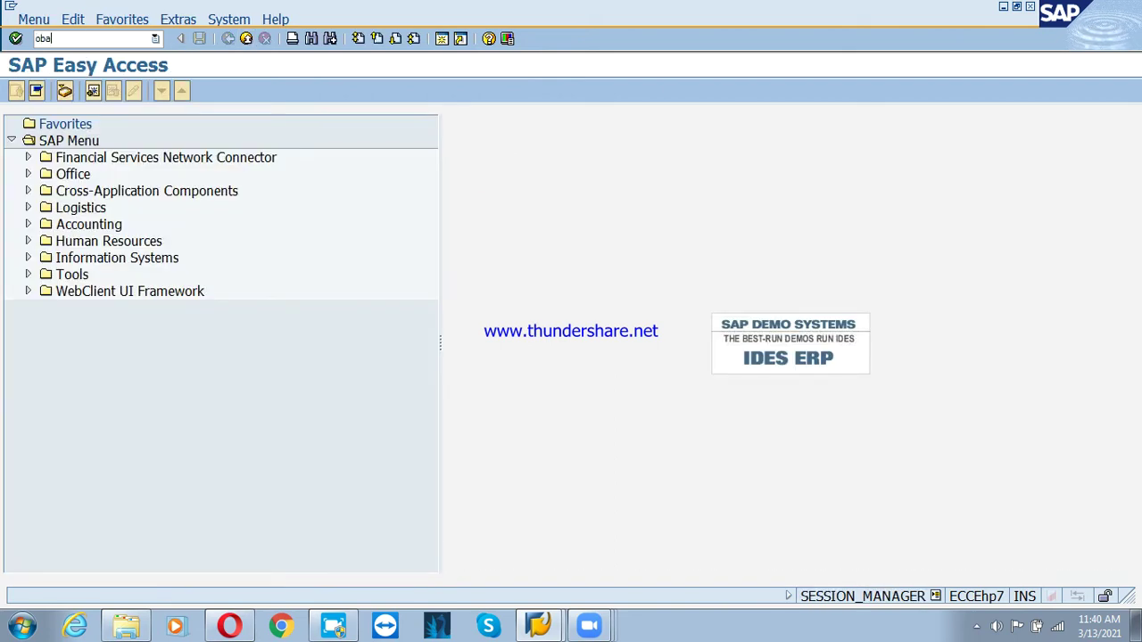
pyautogui.write('bar')
pyautogui.press('Return')
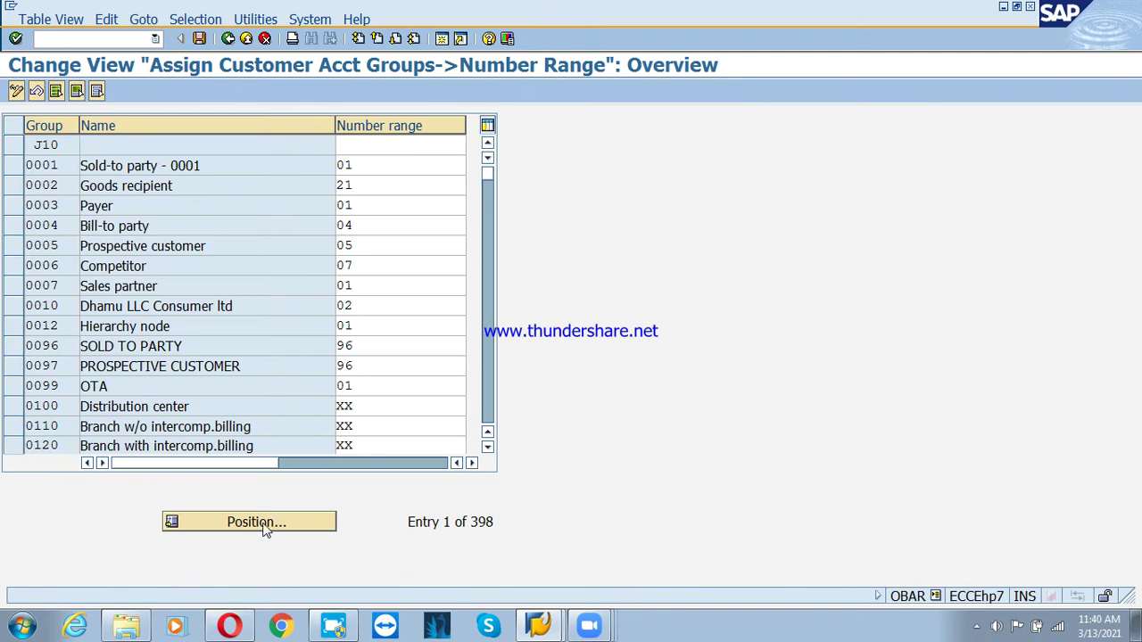
# Step: Position to PSDC and select the PSDC, PSFC and PSOC rows (ranges P1, P2, P3)
pyautogui.click(264, 526)
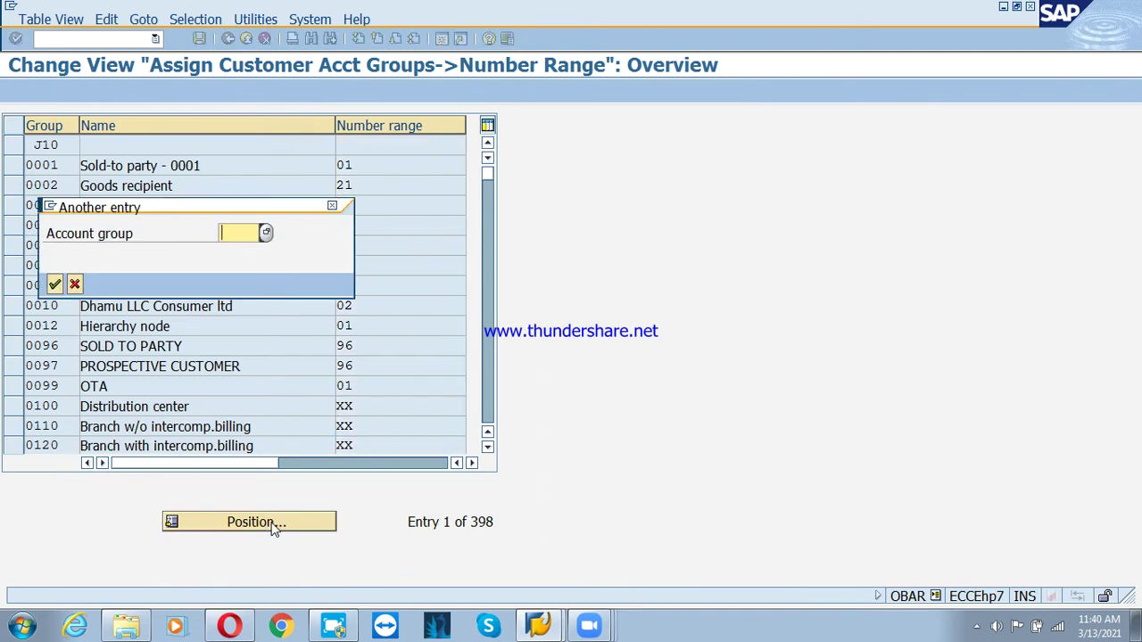
pyautogui.write('psds')
pyautogui.press('Return')
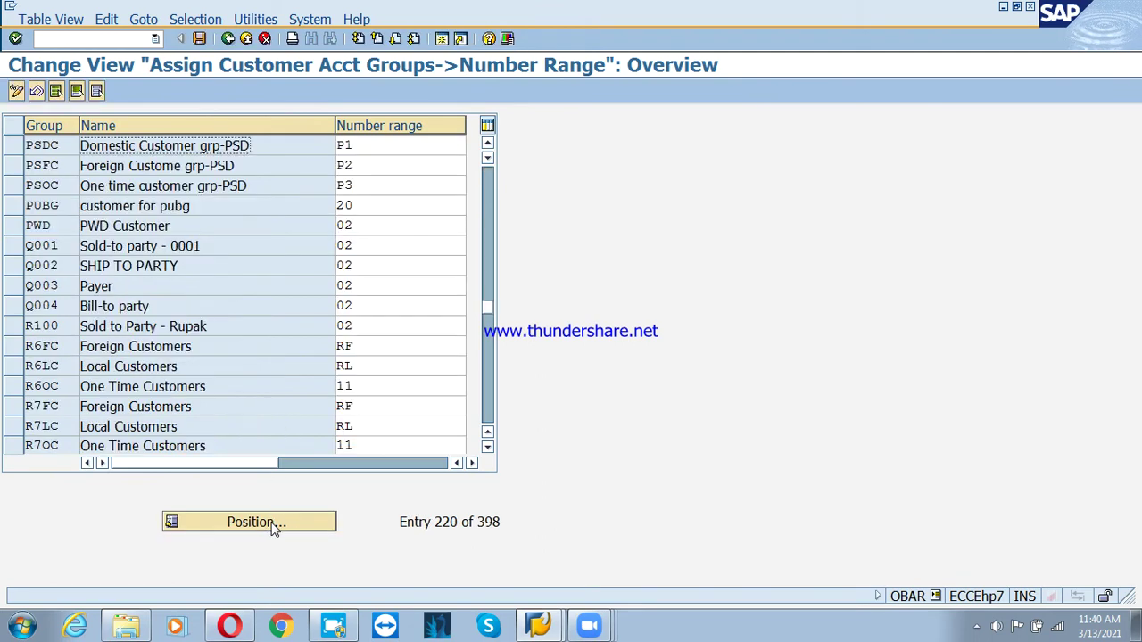
pyautogui.click(20, 154)
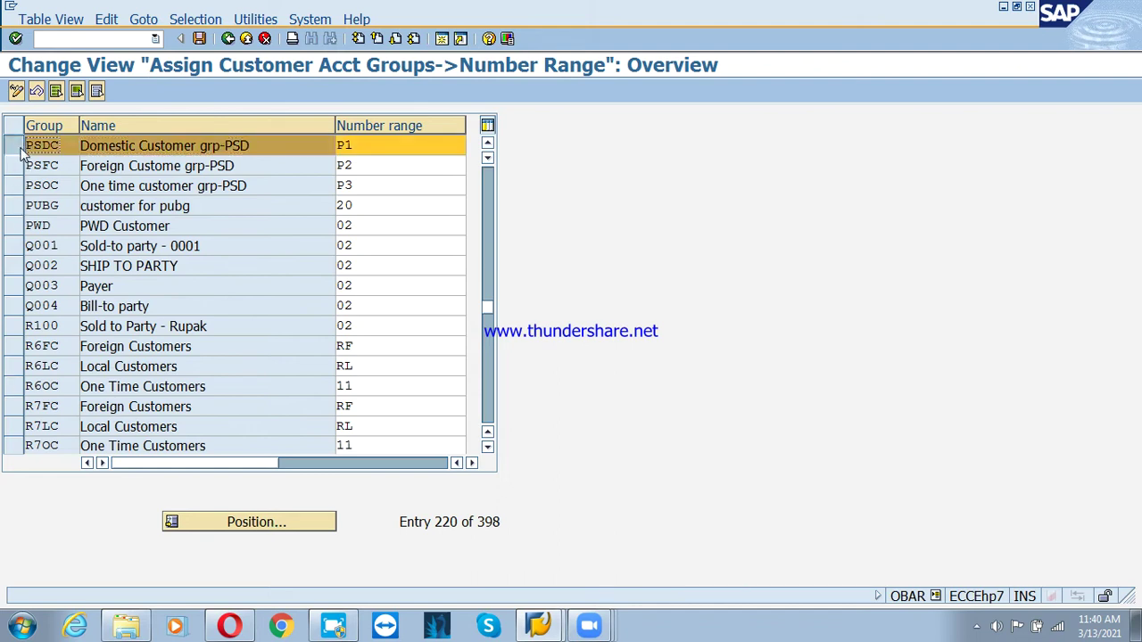
pyautogui.keyDown('shift'); pyautogui.click(23, 190); pyautogui.keyUp('shift')
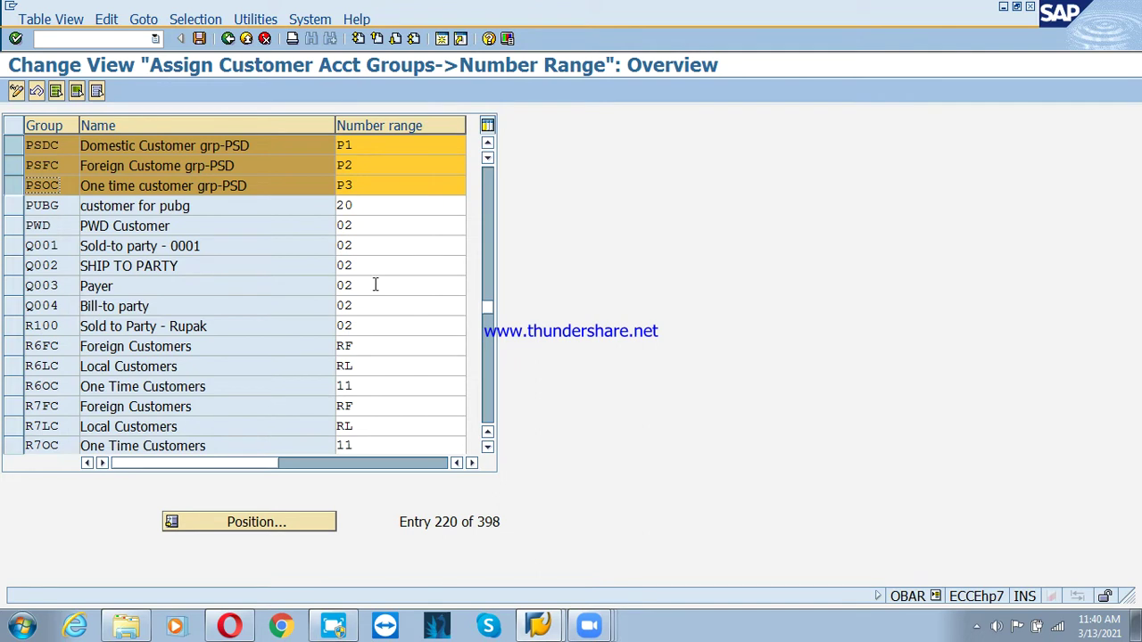
# Step: Expand Accounting > Financial Accounting > Accounts Receivable > Master Records and open customer display (FD03)
pyautogui.click(246, 38)
pyautogui.click(80, 227)
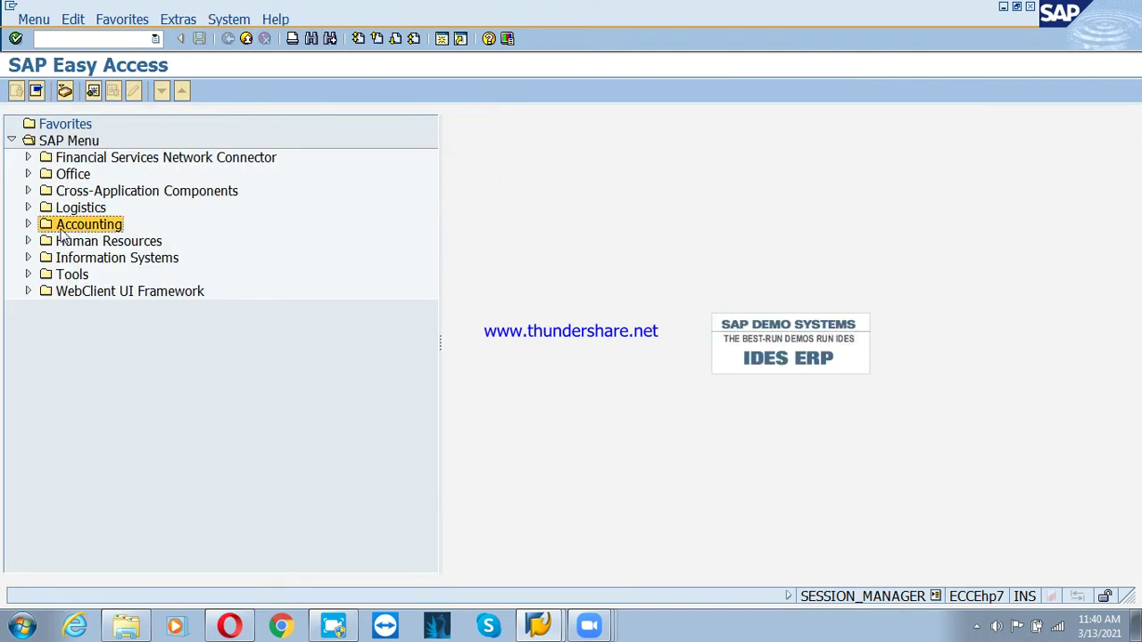
pyautogui.click(29, 226)
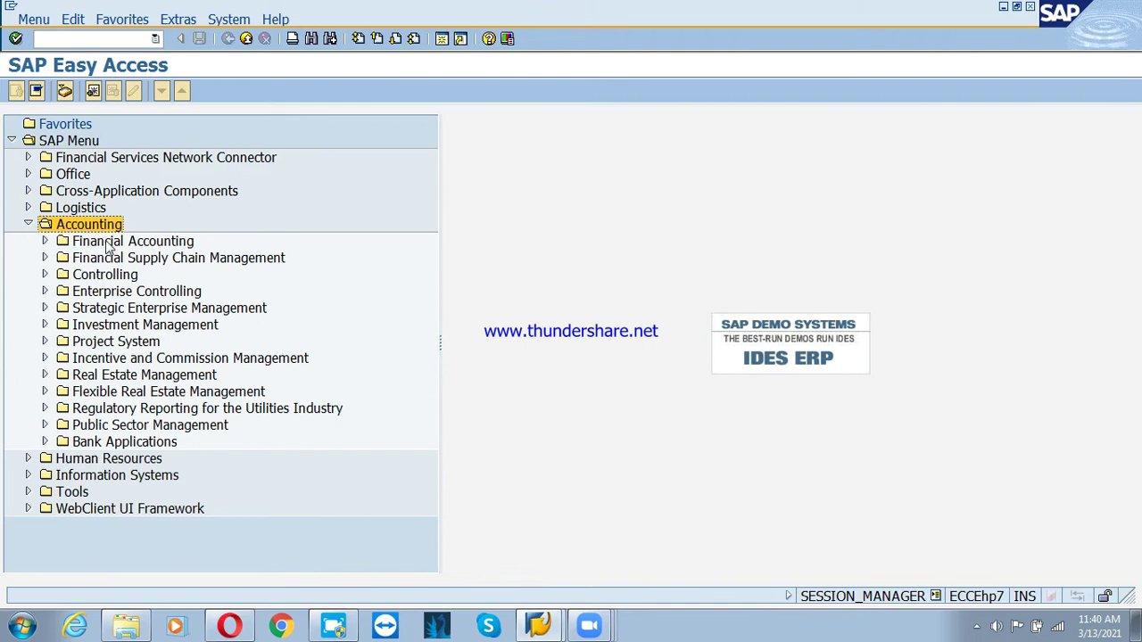
pyautogui.click(48, 243)
pyautogui.click(46, 243)
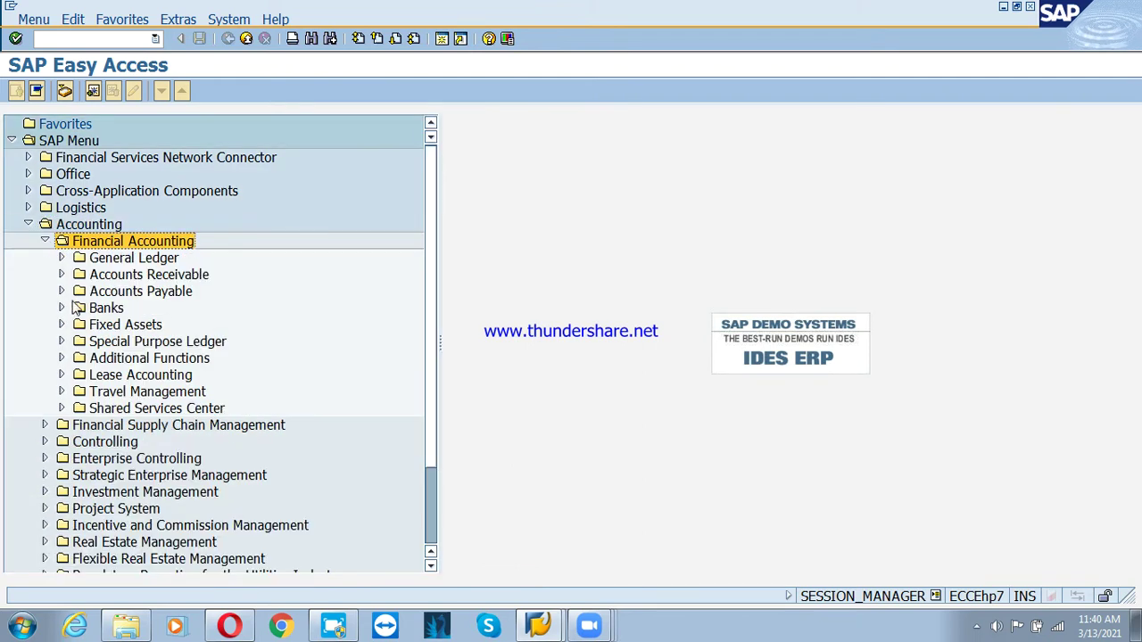
pyautogui.click(62, 276)
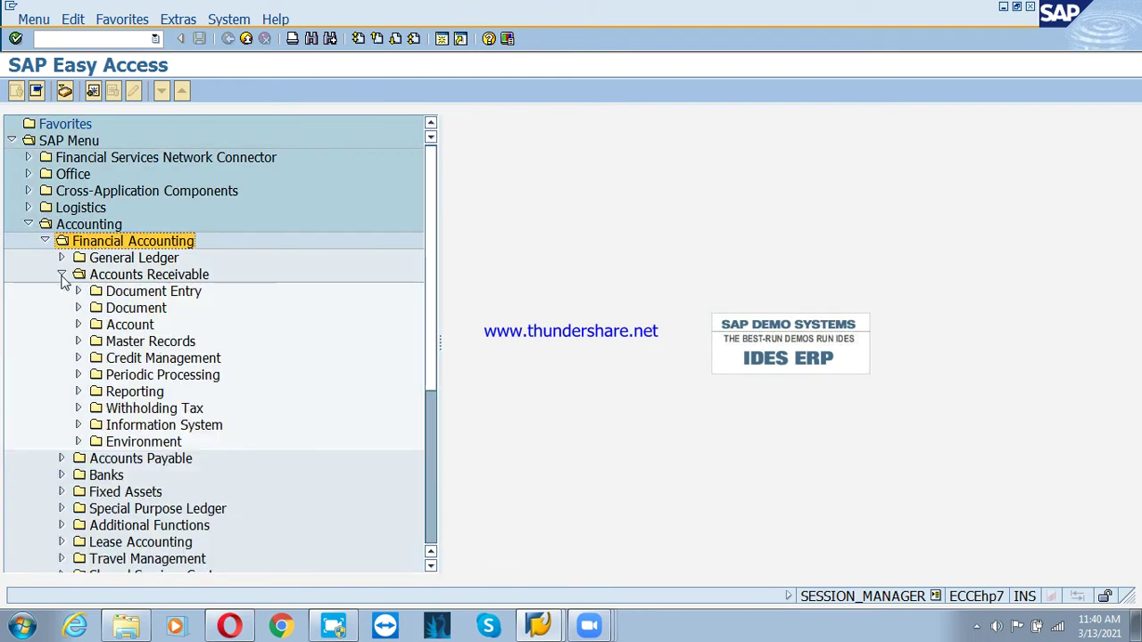
pyautogui.click(78, 342)
pyautogui.doubleClick(172, 392)
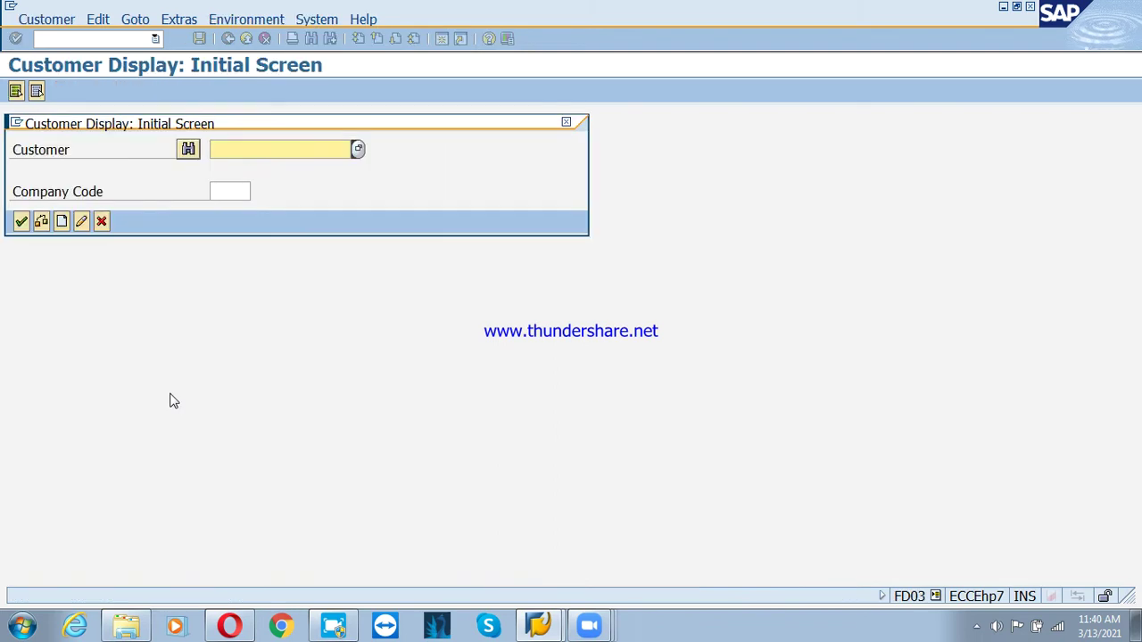
# Step: Search for customers in company code psd, then close the results and cancel back to the menu
pyautogui.click(220, 195)
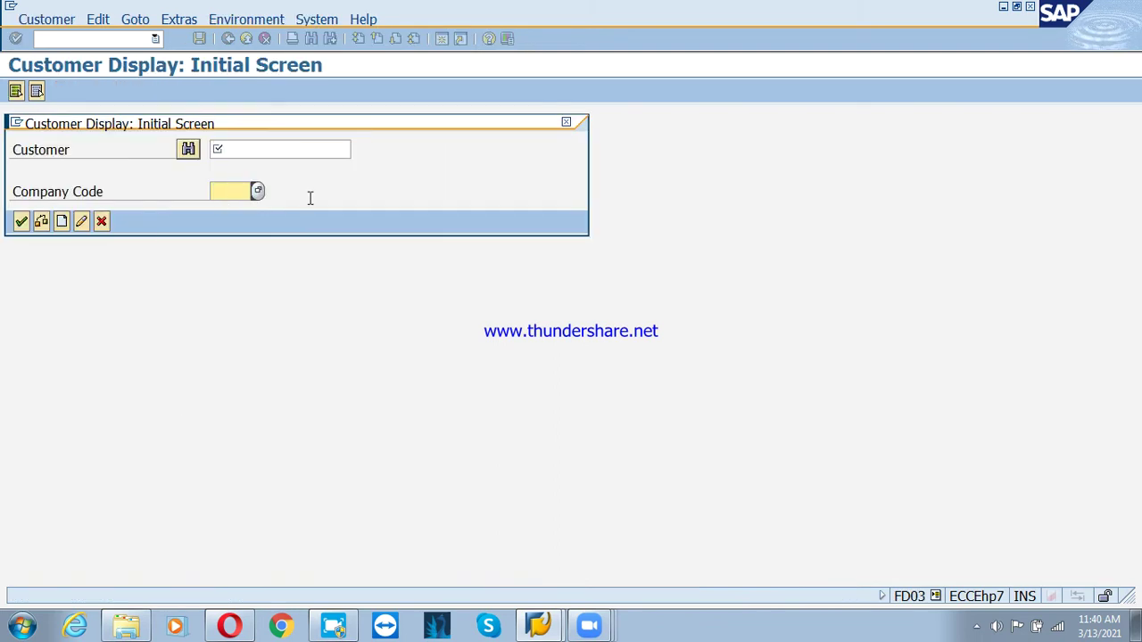
pyautogui.write('psd')
pyautogui.press('Tab')
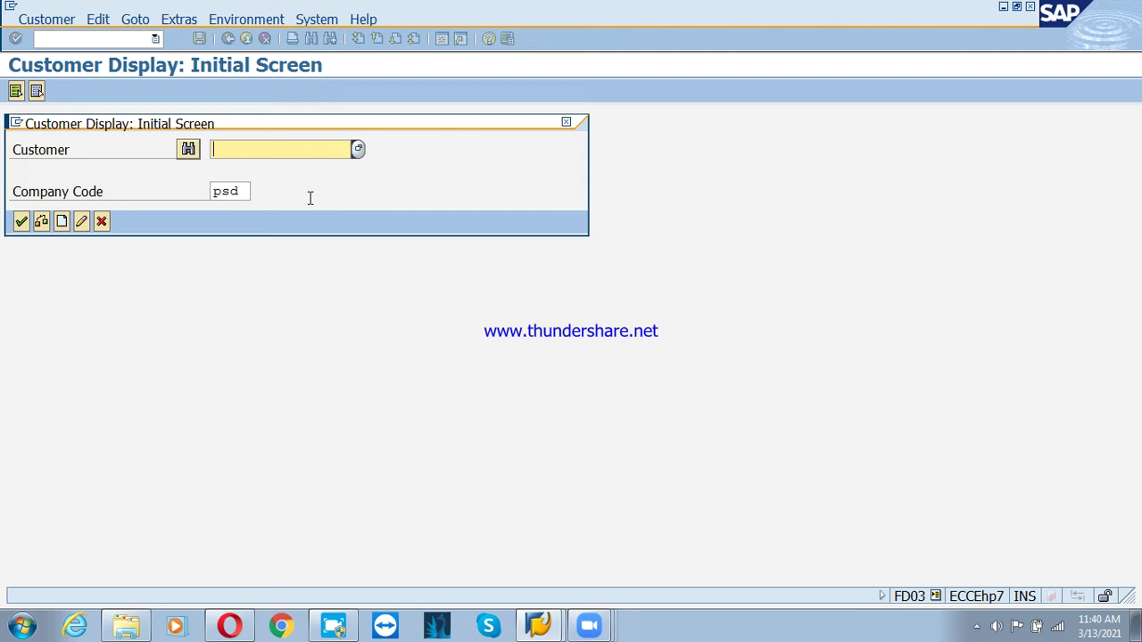
pyautogui.click(358, 149)
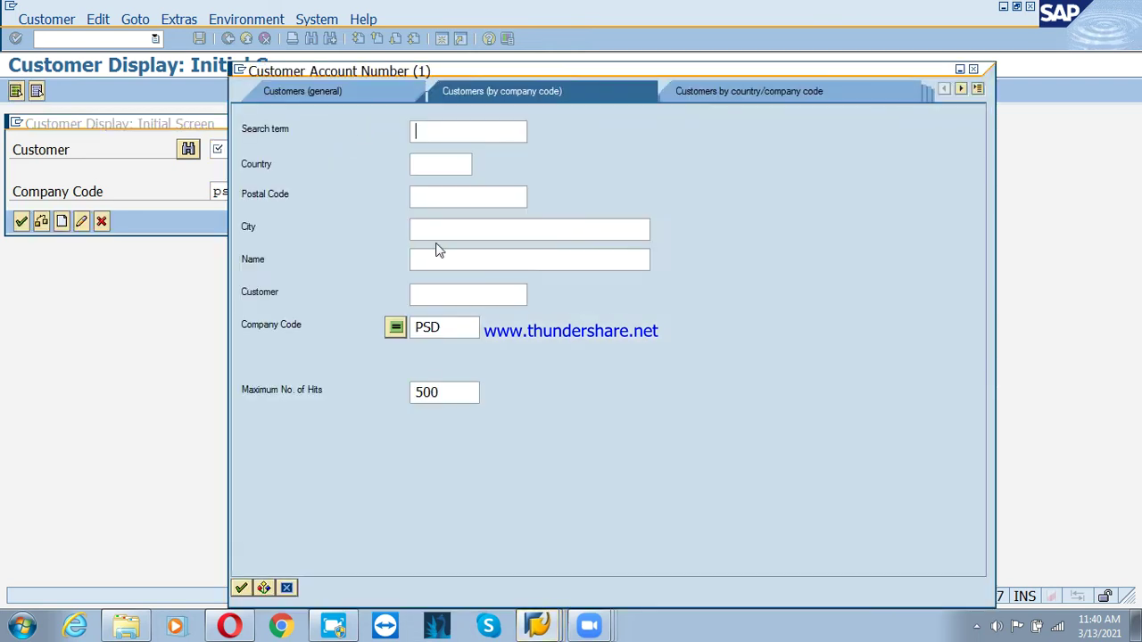
pyautogui.click(437, 328)
pyautogui.press('Return')
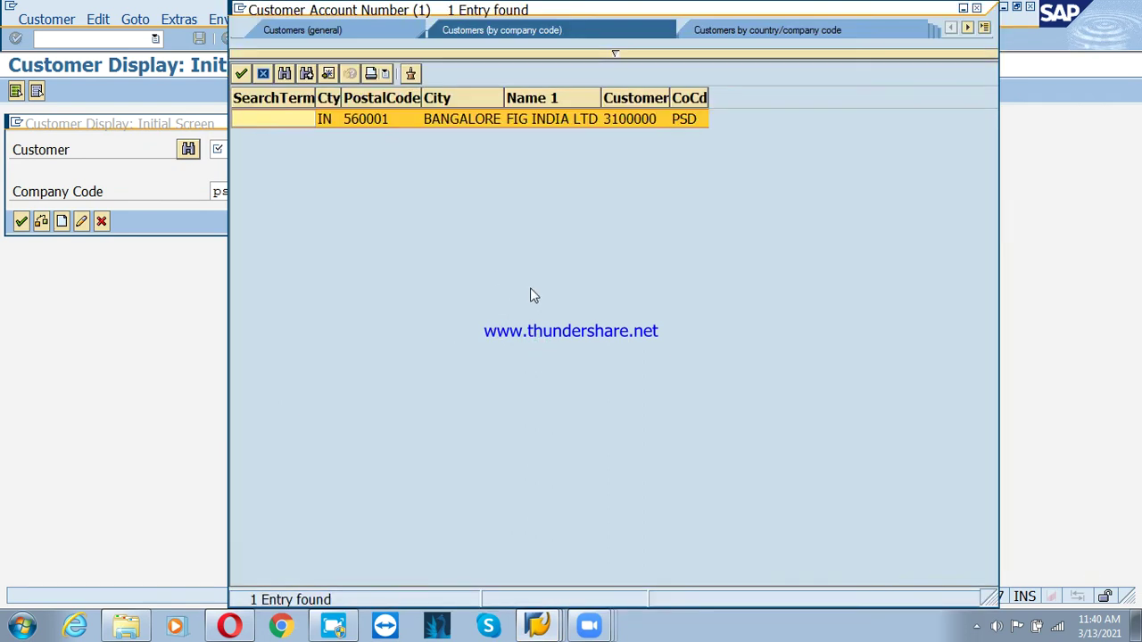
pyautogui.click(263, 73)
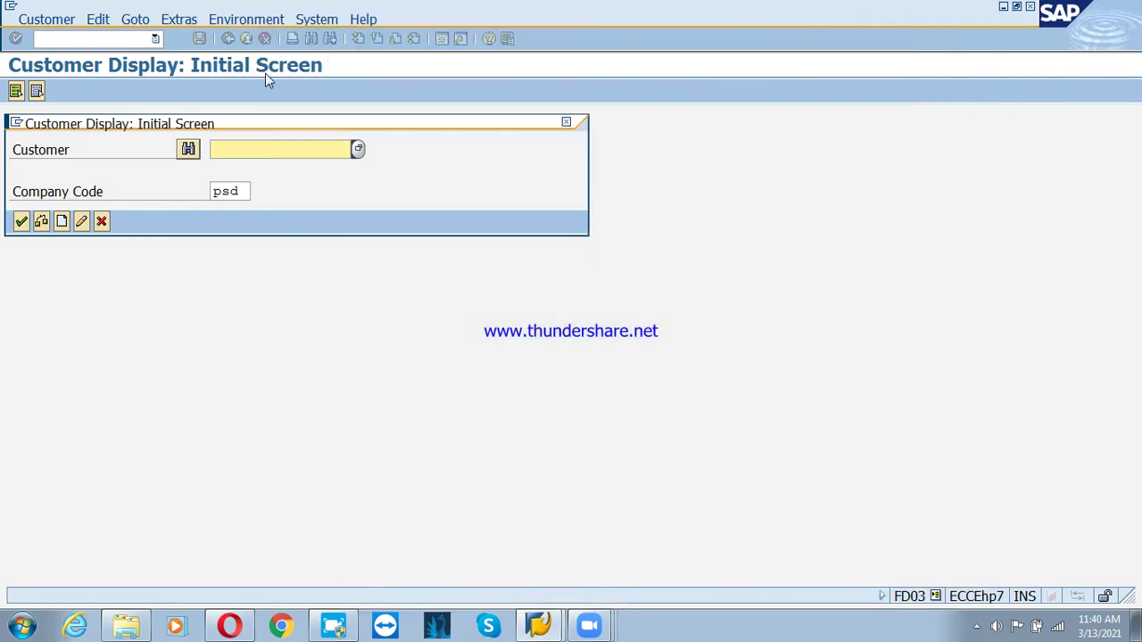
pyautogui.click(100, 222)
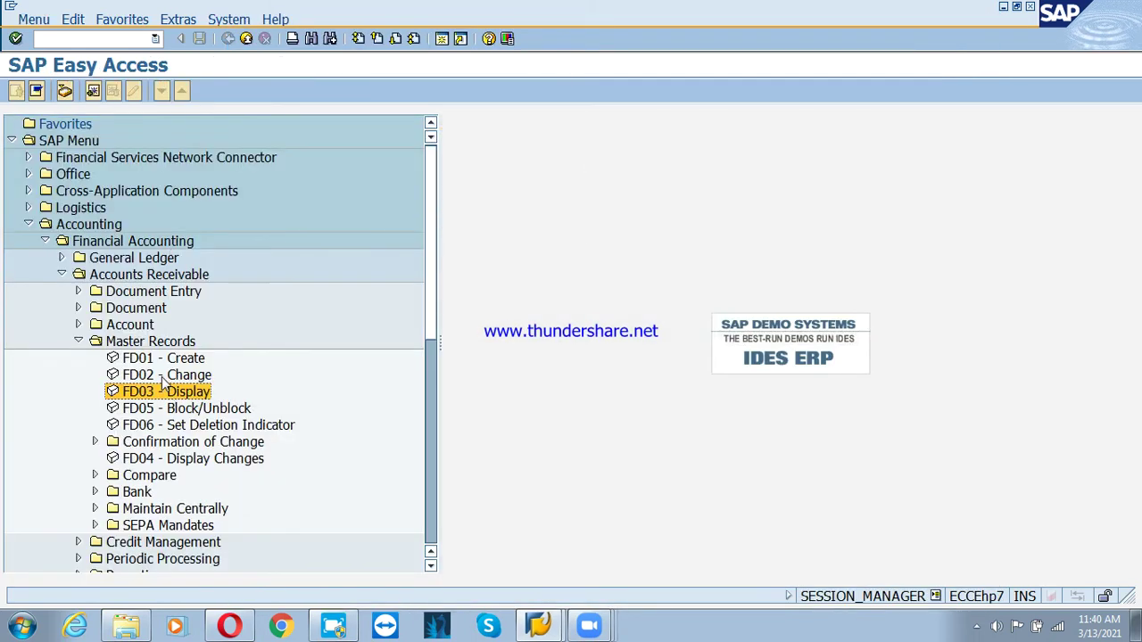
# Step: Open customer create (FD01) and choose account group Foreign Custome grp-PSD
pyautogui.click(166, 359)
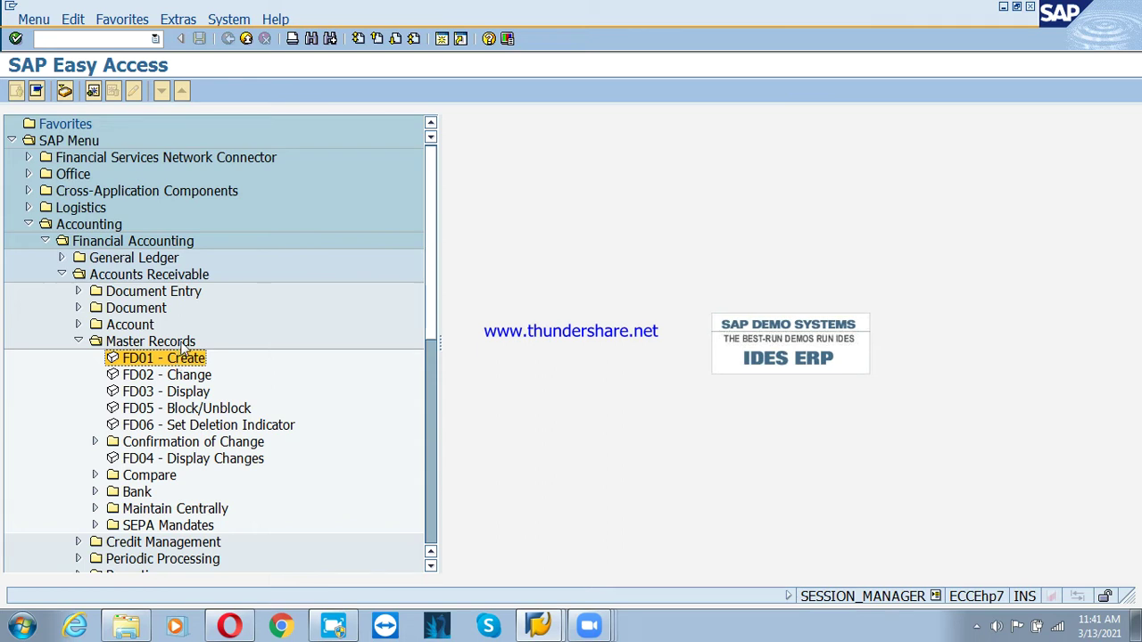
pyautogui.doubleClick(170, 358)
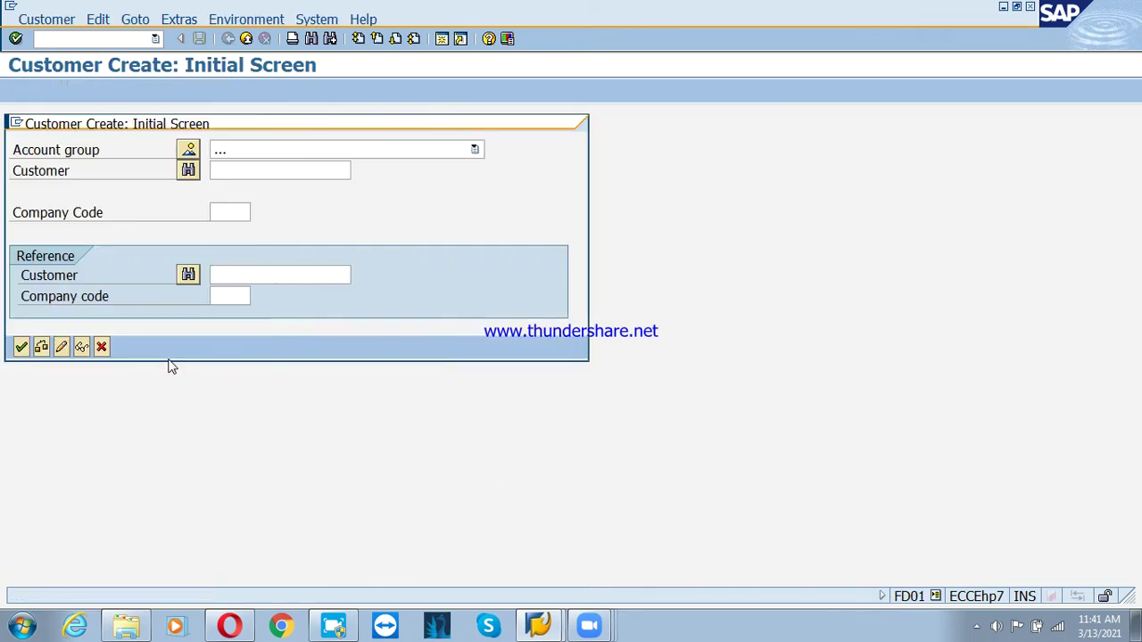
pyautogui.click(277, 150)
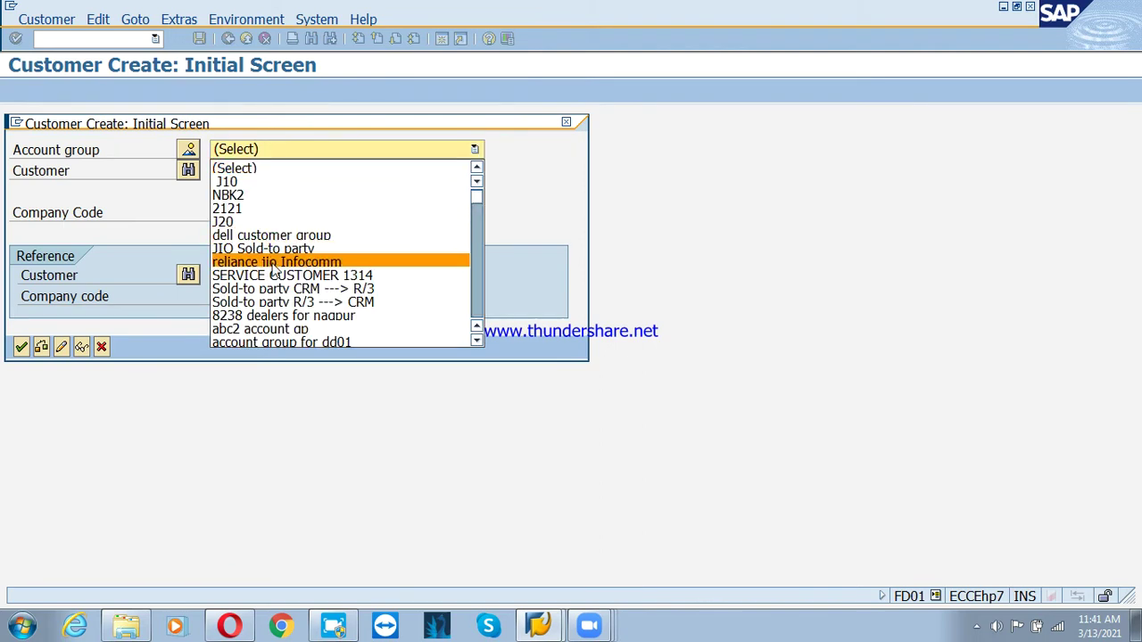
pyautogui.scroll(-10, 277, 272)
pyautogui.scroll(8, 277, 273)
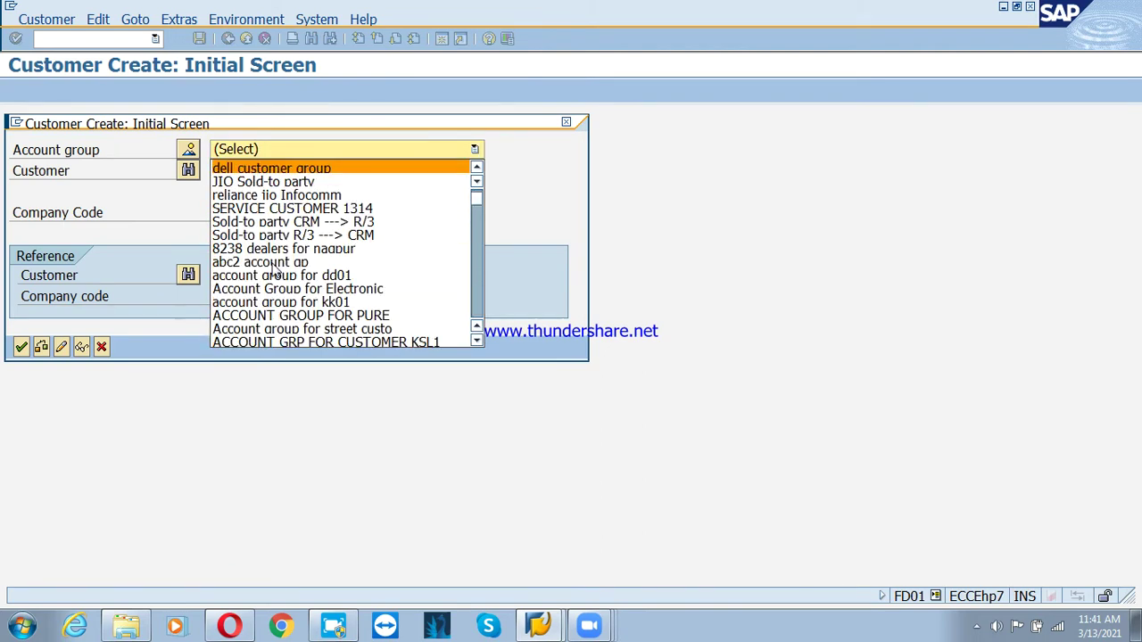
pyautogui.scroll(-10, 277, 272)
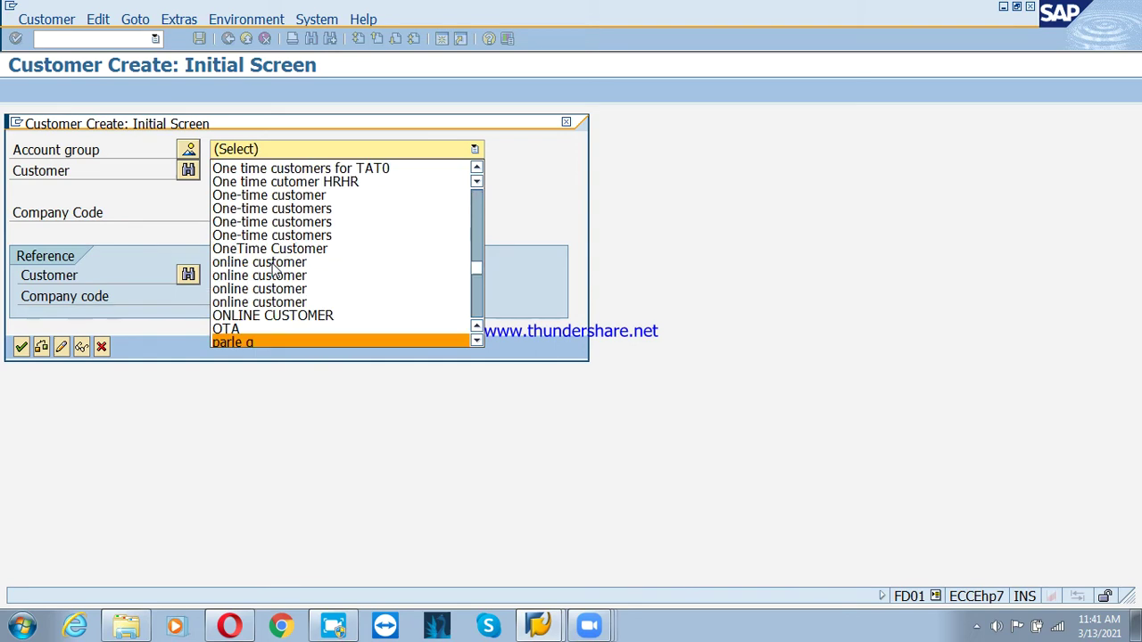
pyautogui.press('f')
pyautogui.press('Down')
pyautogui.press('Down')
pyautogui.press('Down')
pyautogui.press('Down')
pyautogui.press('Down')
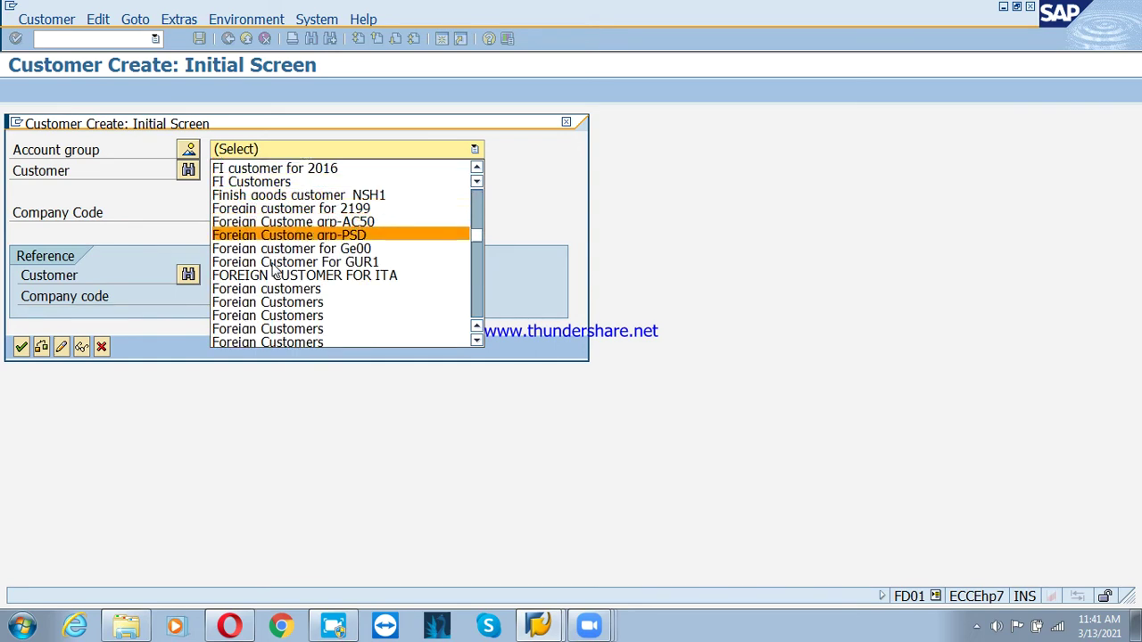
pyautogui.press('Return')
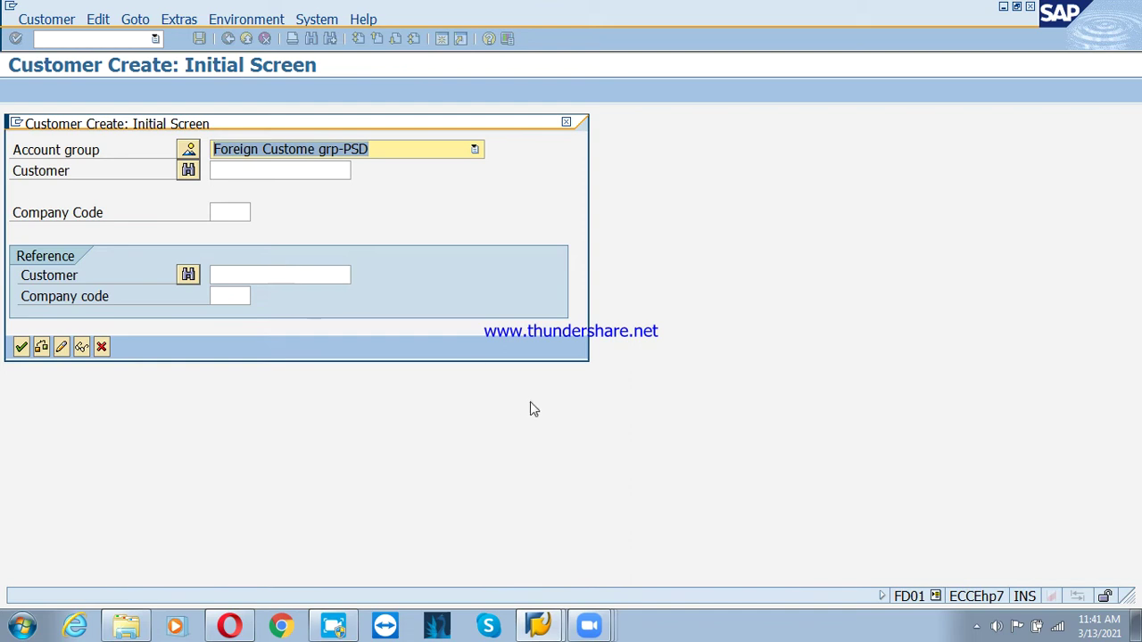
# Step: Enter company code PSD and continue to the customer's general data
pyautogui.click(236, 169)
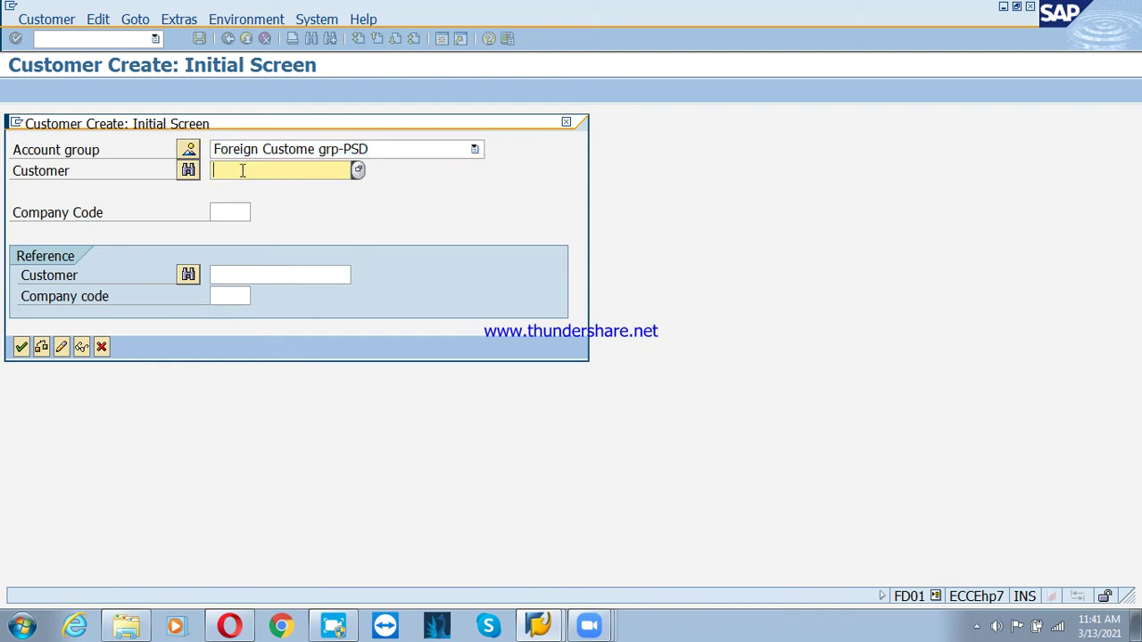
pyautogui.click(227, 204)
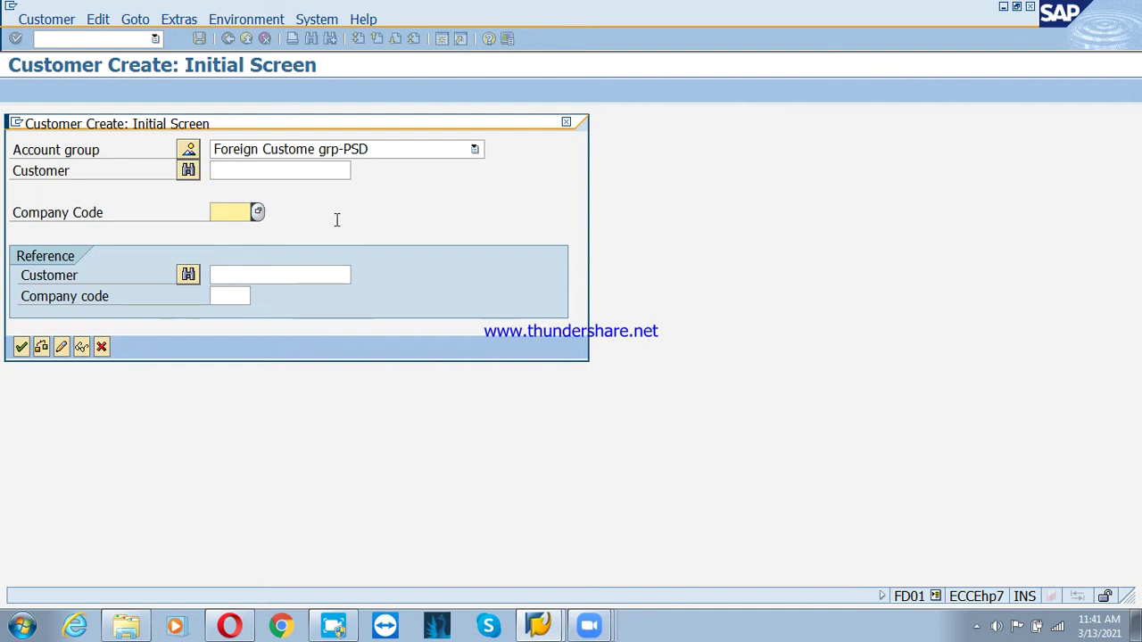
pyautogui.write('PSD')
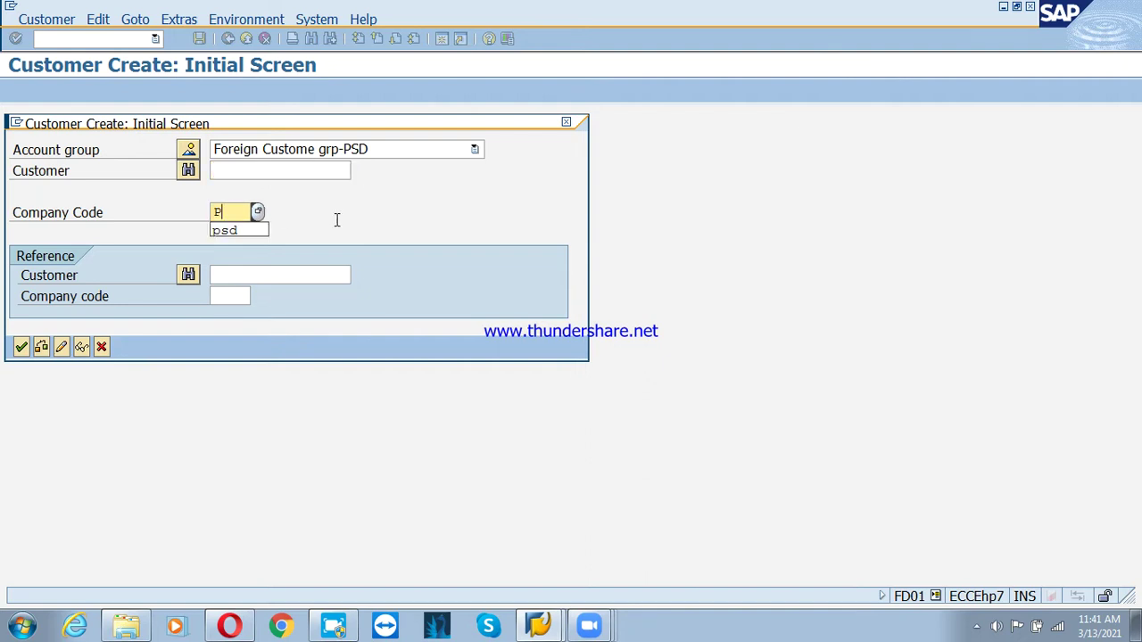
pyautogui.click(348, 230)
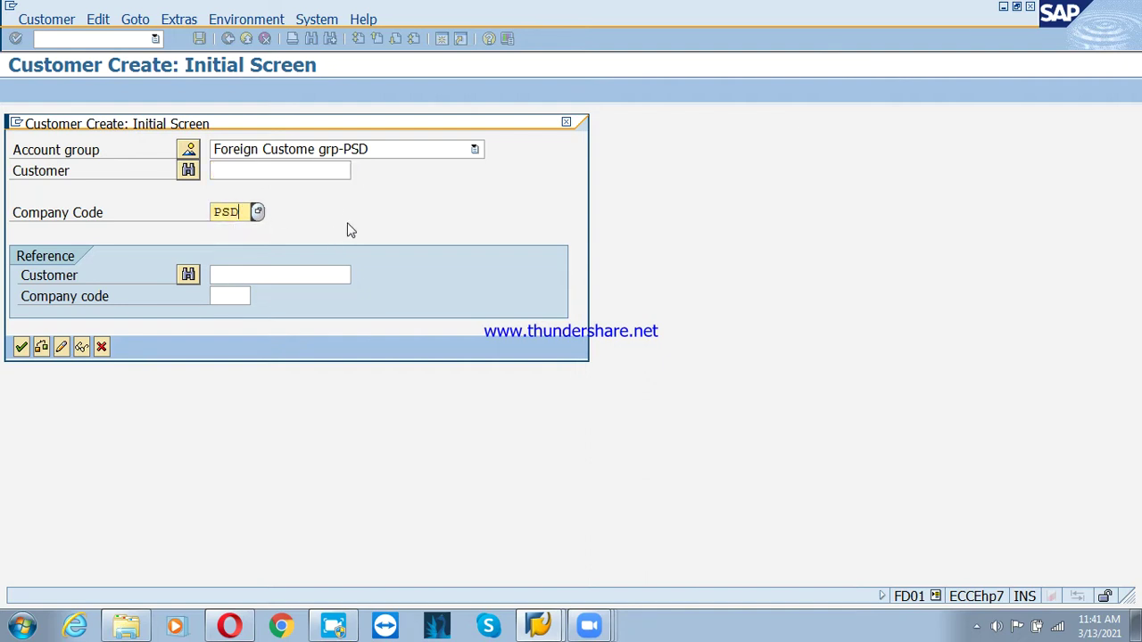
pyautogui.click(21, 347)
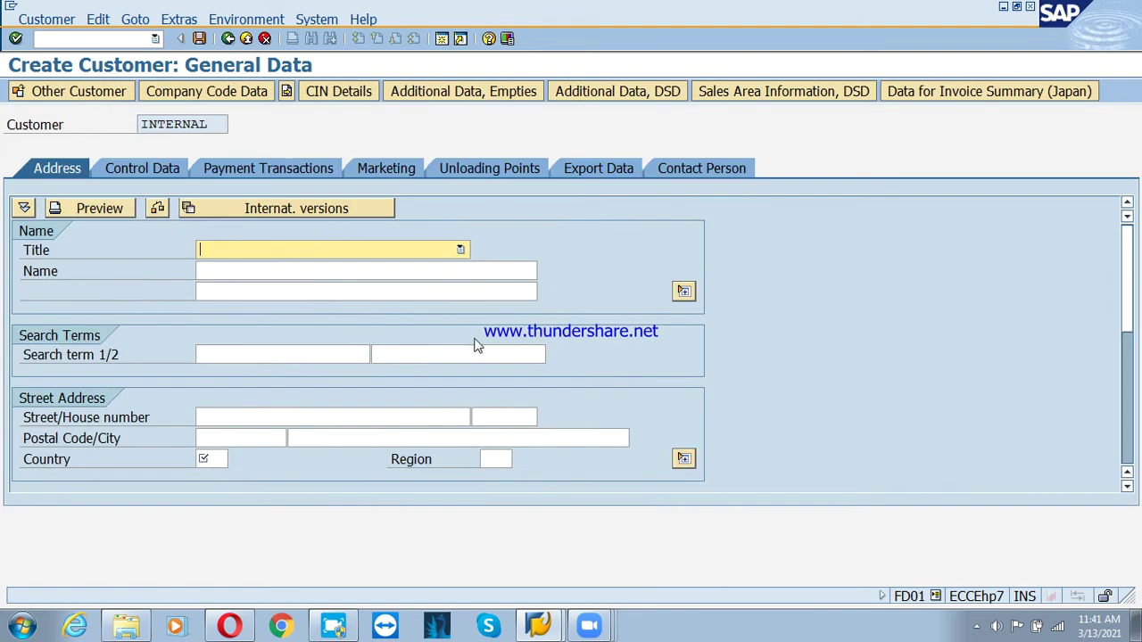
# Step: Set title Company, name 'KLE Industries Ltd' and search term KLE
pyautogui.click(250, 251)
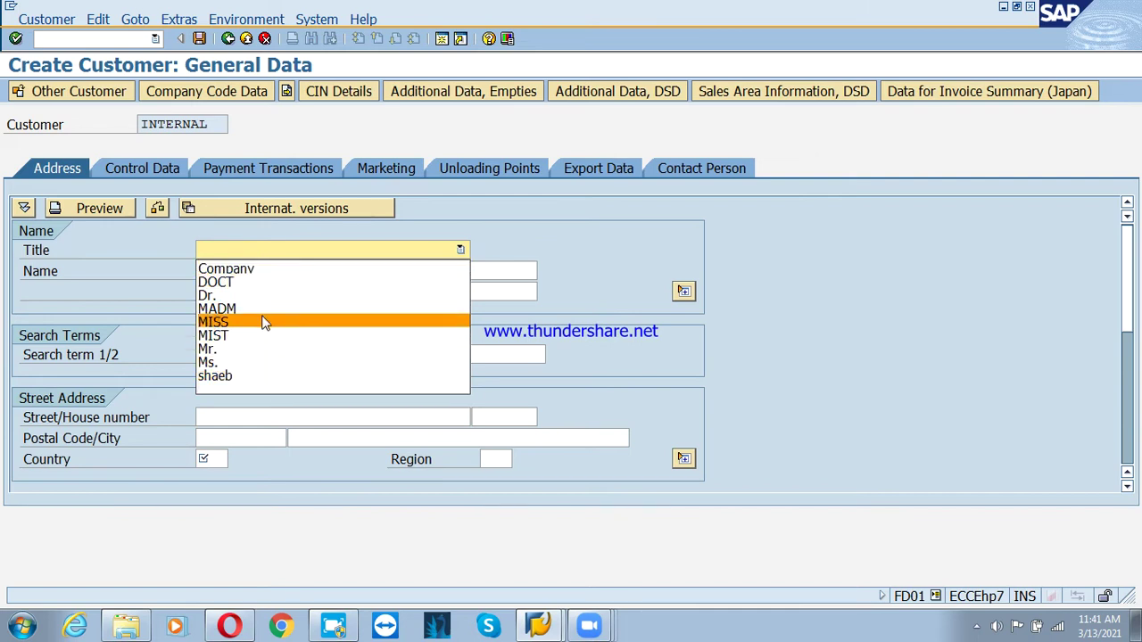
pyautogui.click(264, 269)
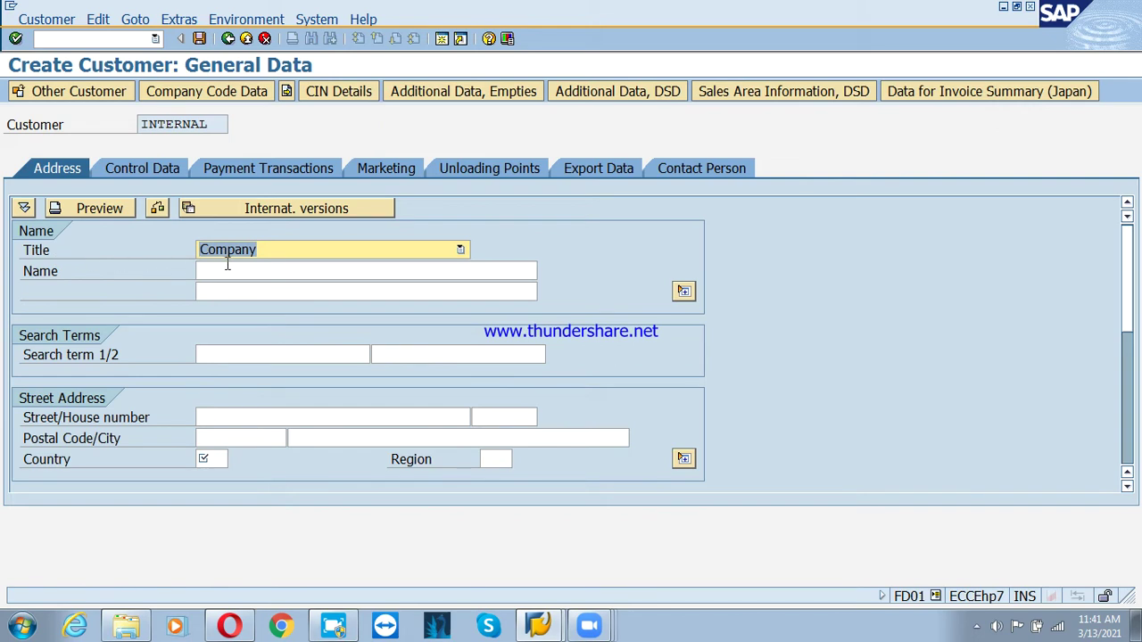
pyautogui.click(319, 270)
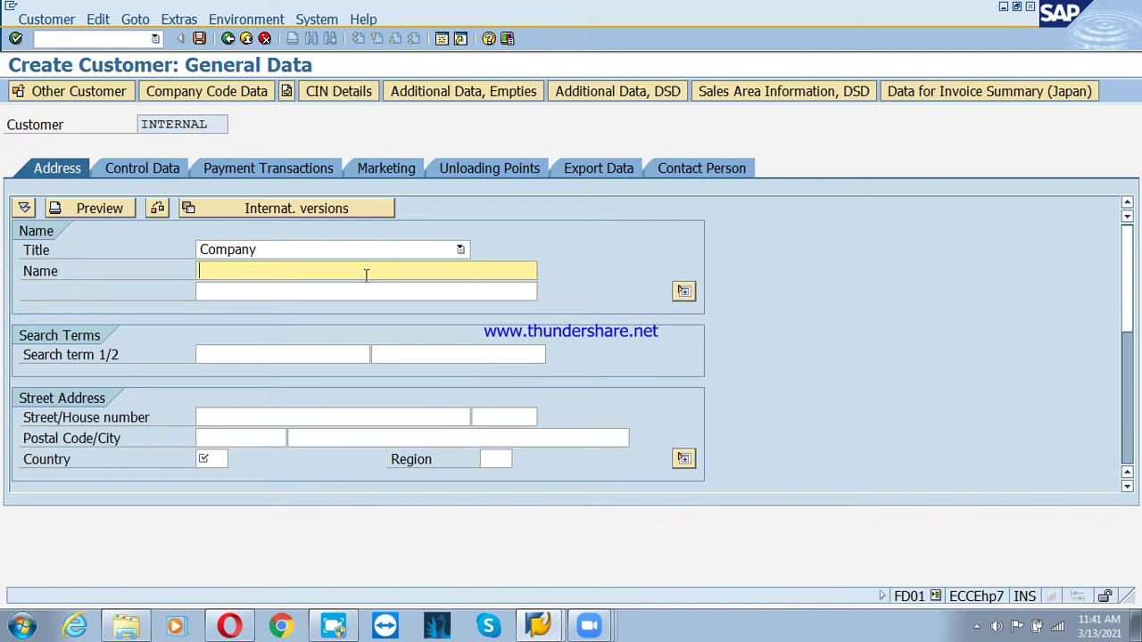
pyautogui.write('Y')
pyautogui.press('BackSpace')
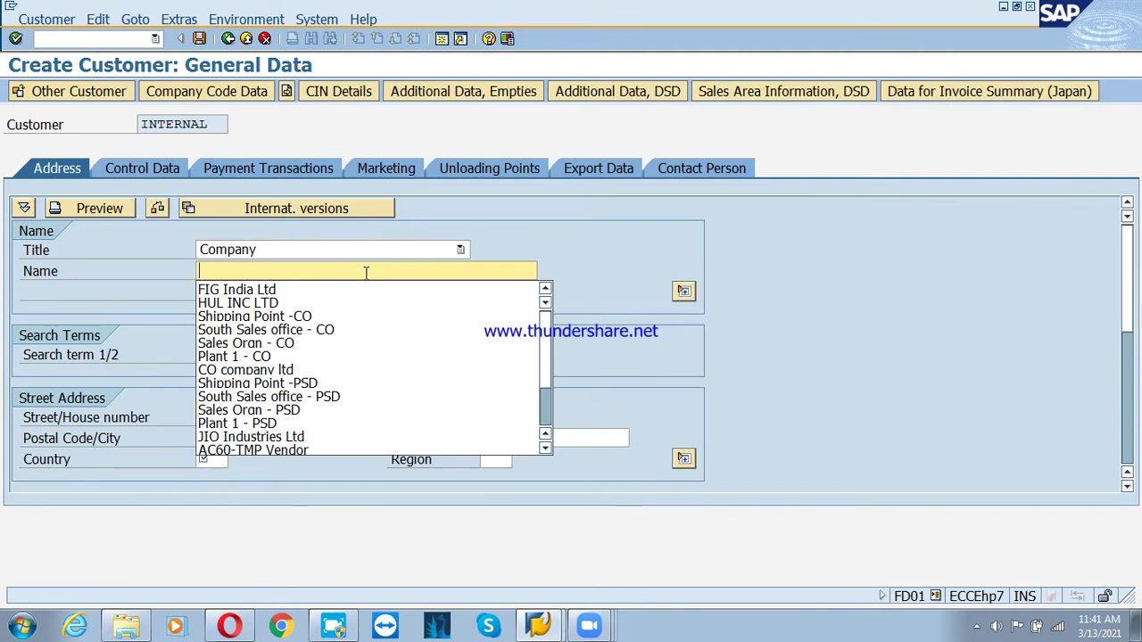
pyautogui.write('KLE Indus')
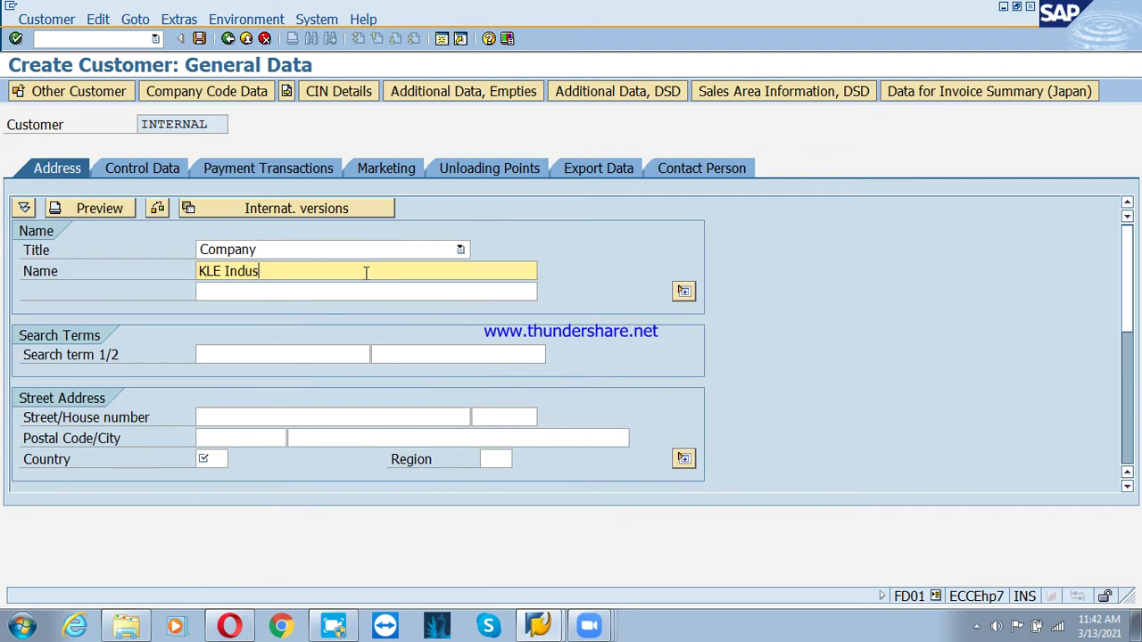
pyautogui.write('tries Ltd')
pyautogui.press('Tab')
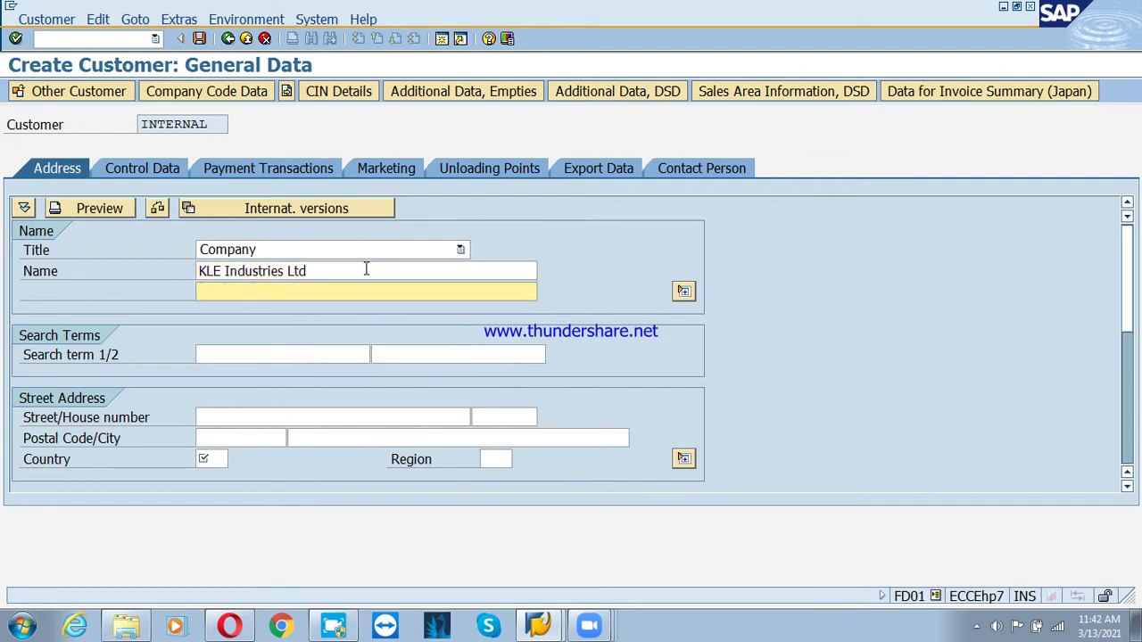
pyautogui.press('Tab')
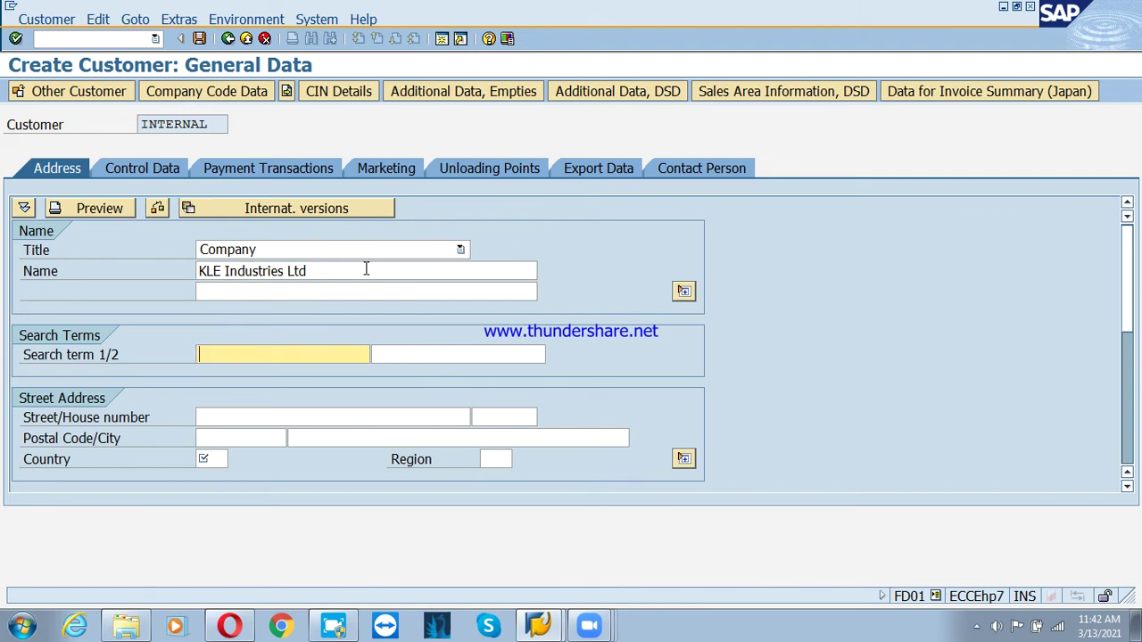
pyautogui.write('KLE')
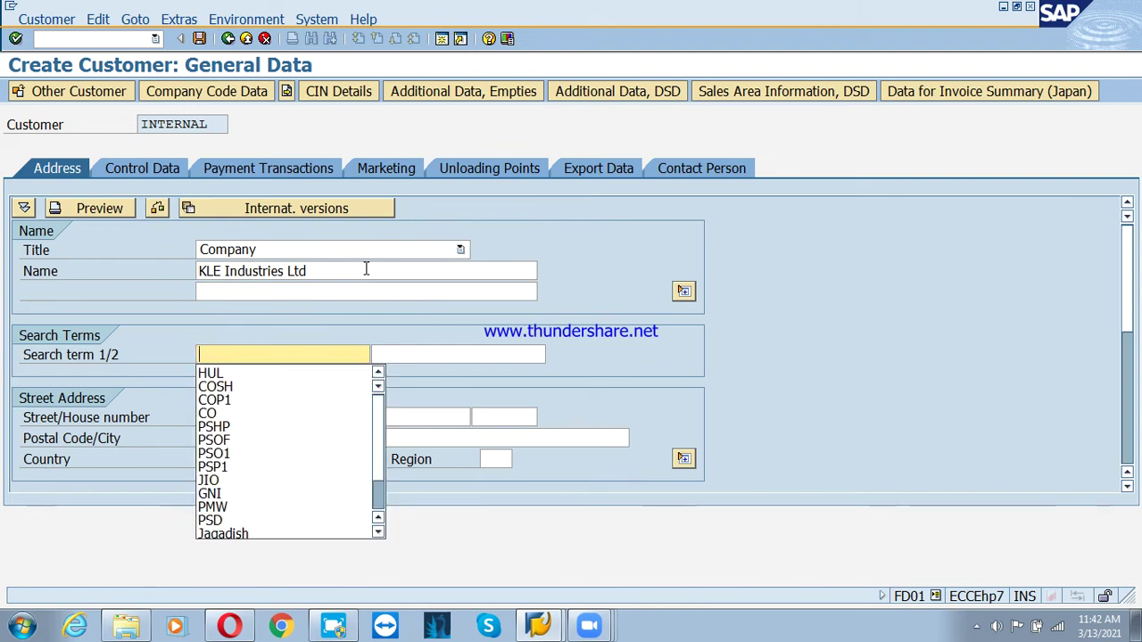
# Step: Enter street MG Road 1, postal code 560001, city Bangalore, country IN, region 10
pyautogui.press('Tab')
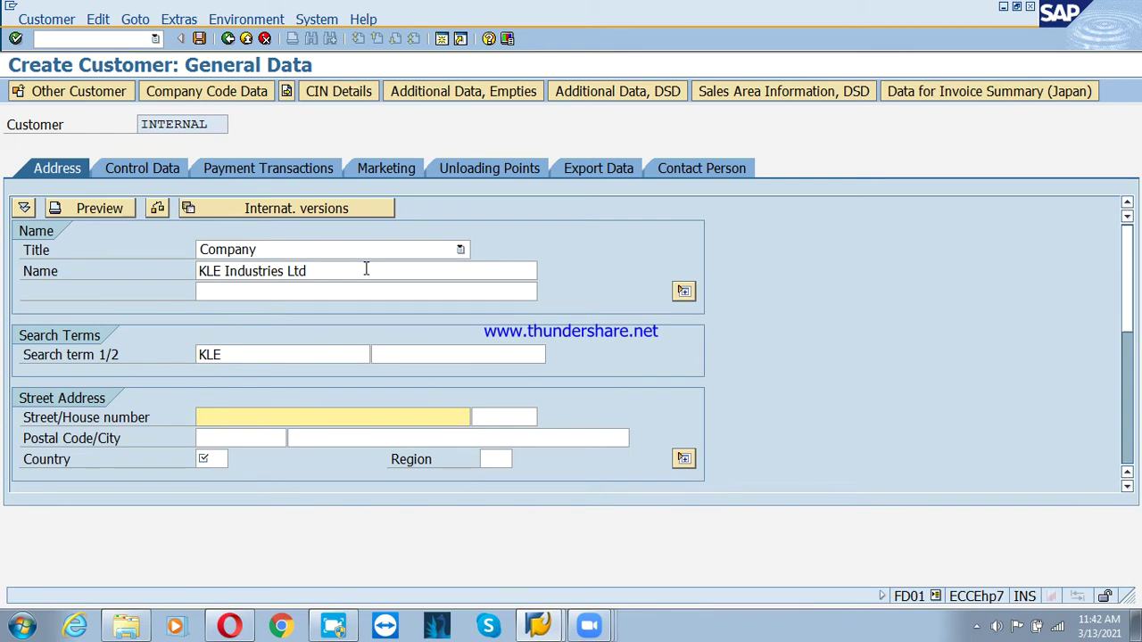
pyautogui.write('MG roa')
pyautogui.press('BackSpace')
pyautogui.press('BackSpace')
pyautogui.press('BackSpace')
pyautogui.write('Road')
pyautogui.press('Tab')
pyautogui.write('1')
pyautogui.press('Tab')
pyautogui.write('560001')
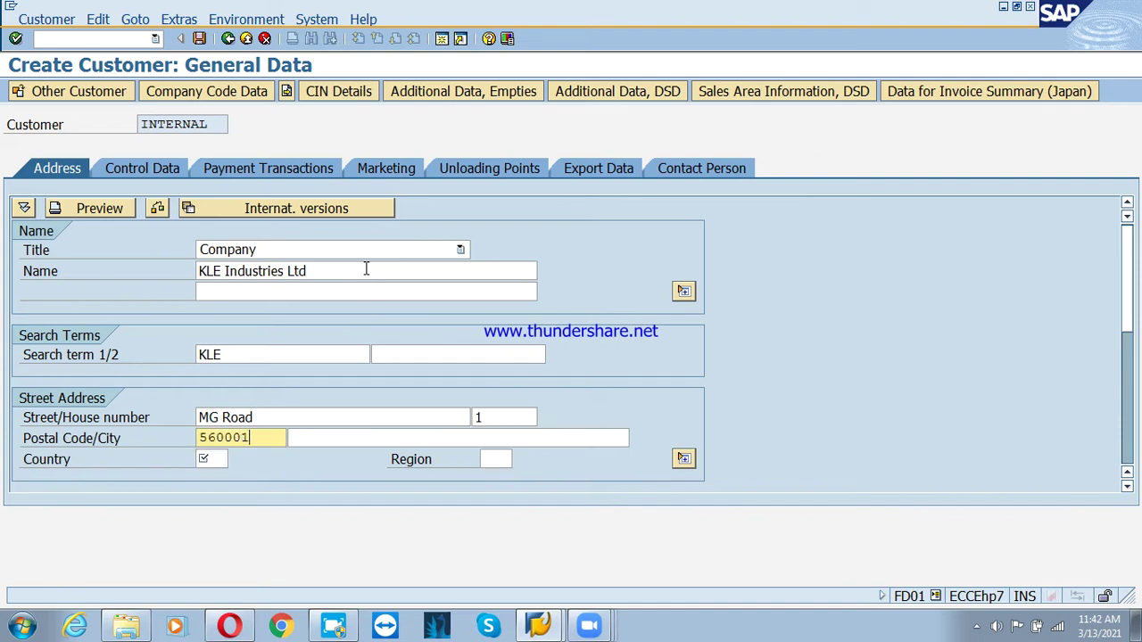
pyautogui.press('Tab')
pyautogui.write('Bangalore')
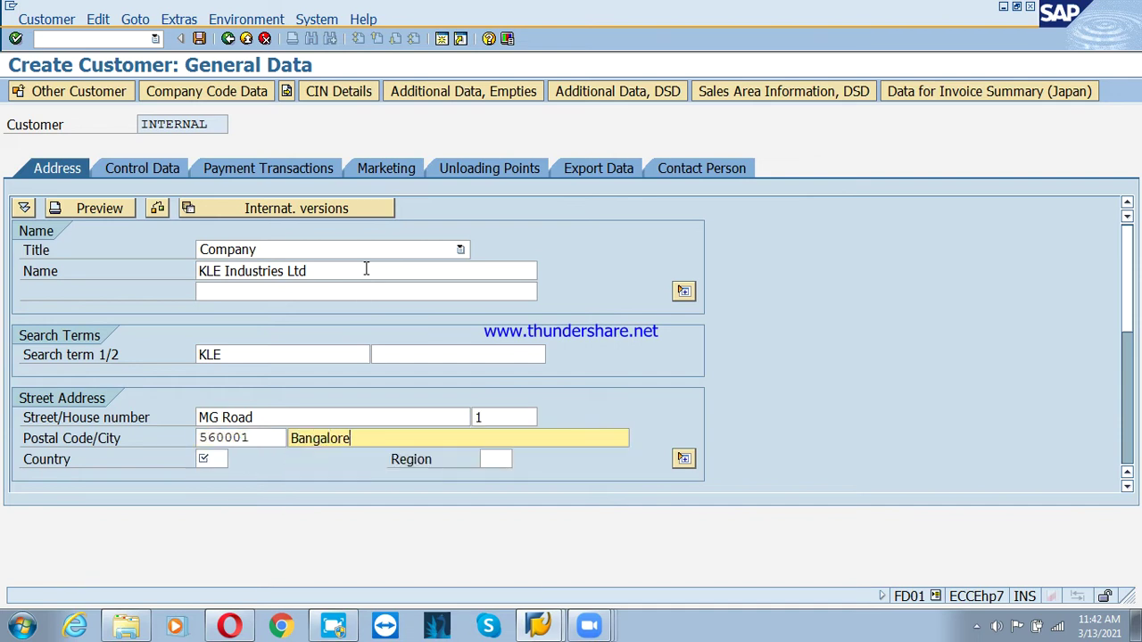
pyautogui.press('Tab')
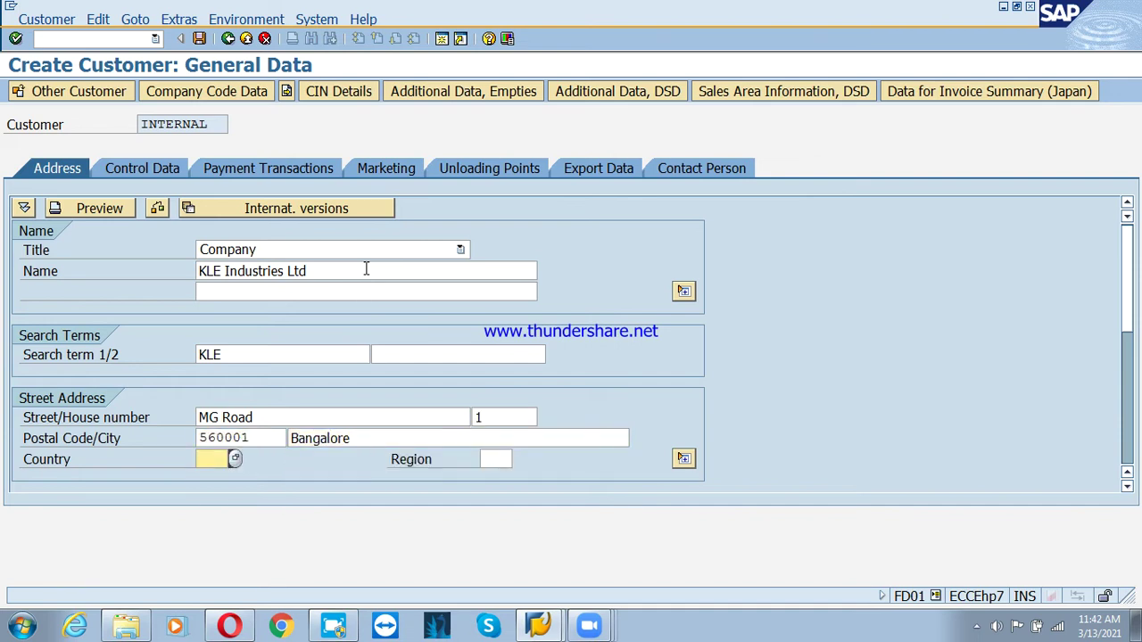
pyautogui.write('in')
pyautogui.press('Tab')
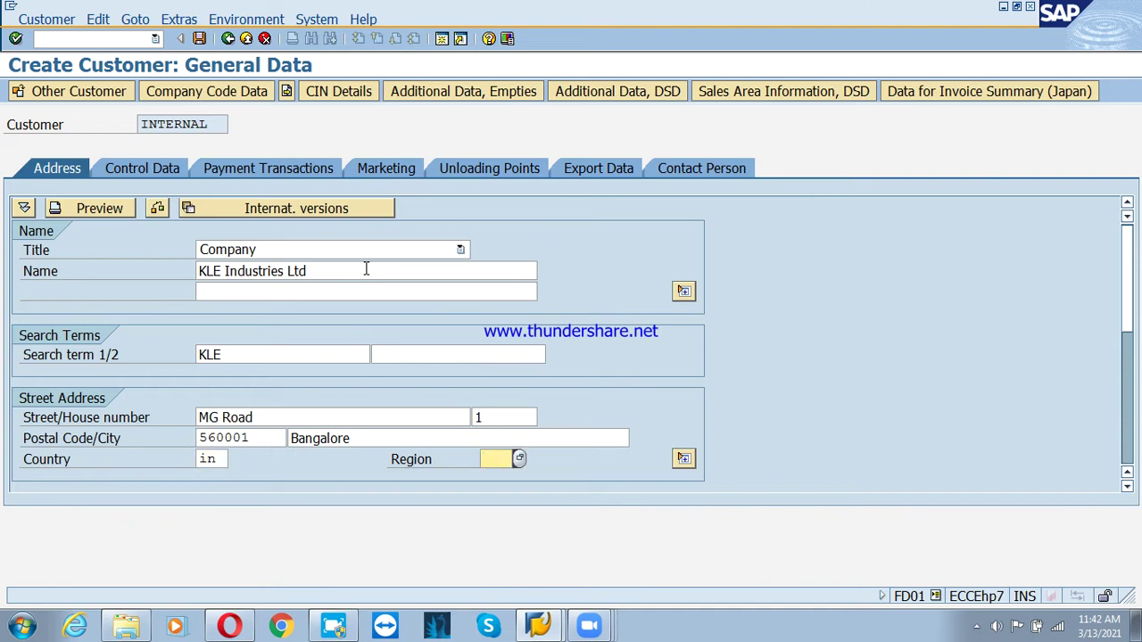
pyautogui.write('10')
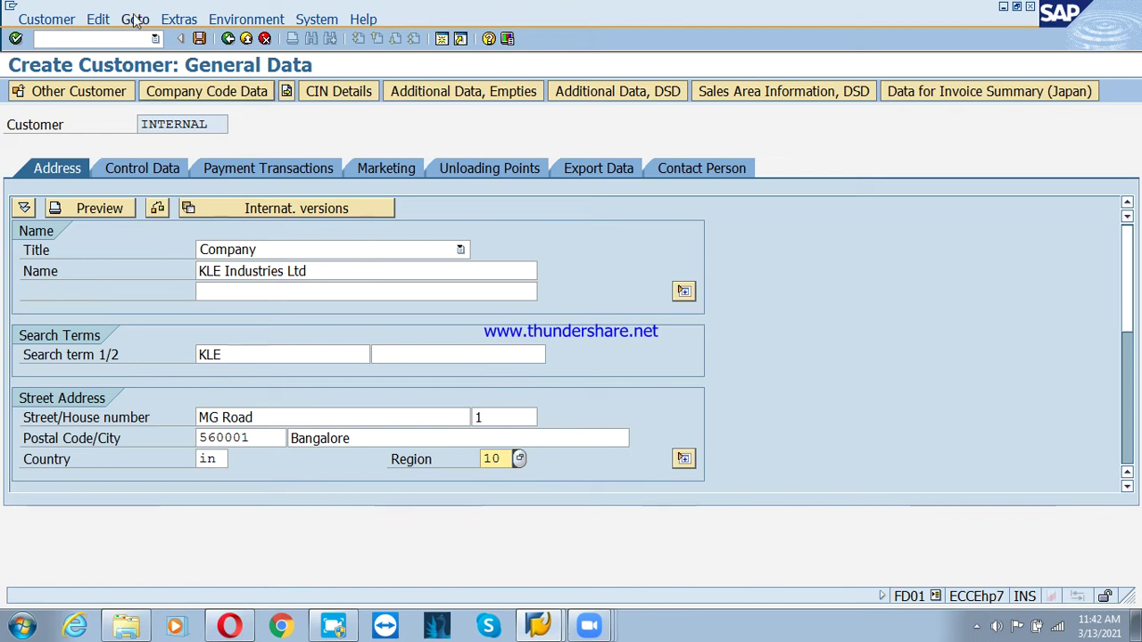
# Step: In company code data, set reconciliation account 200211 (Sundry debtors) and sort key 031
pyautogui.click(210, 93)
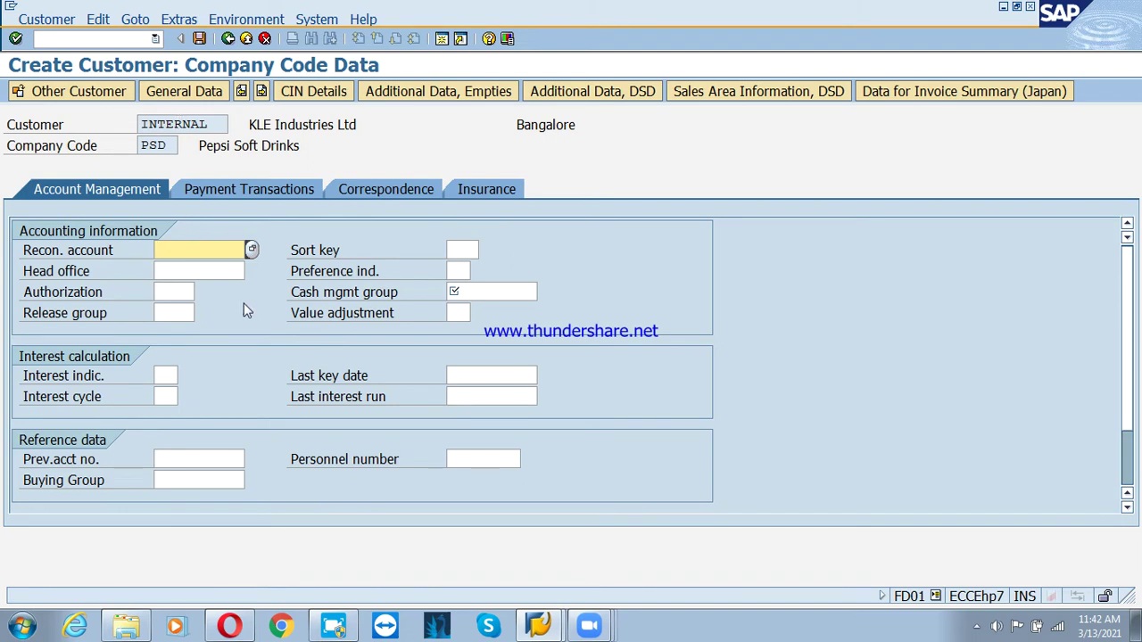
pyautogui.click(251, 250)
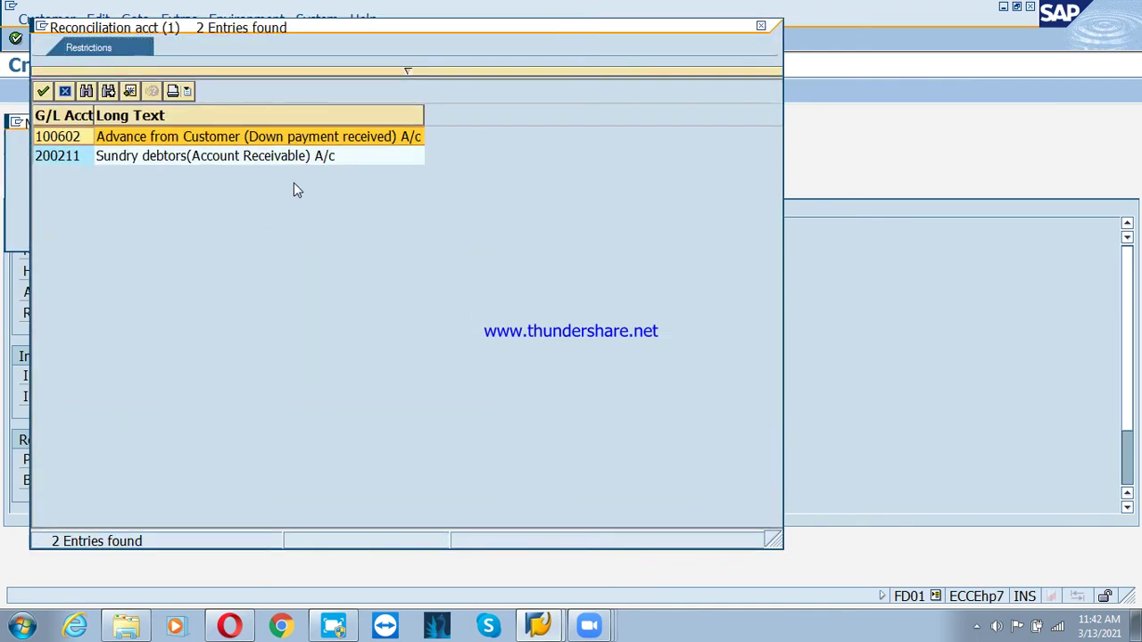
pyautogui.click(166, 158)
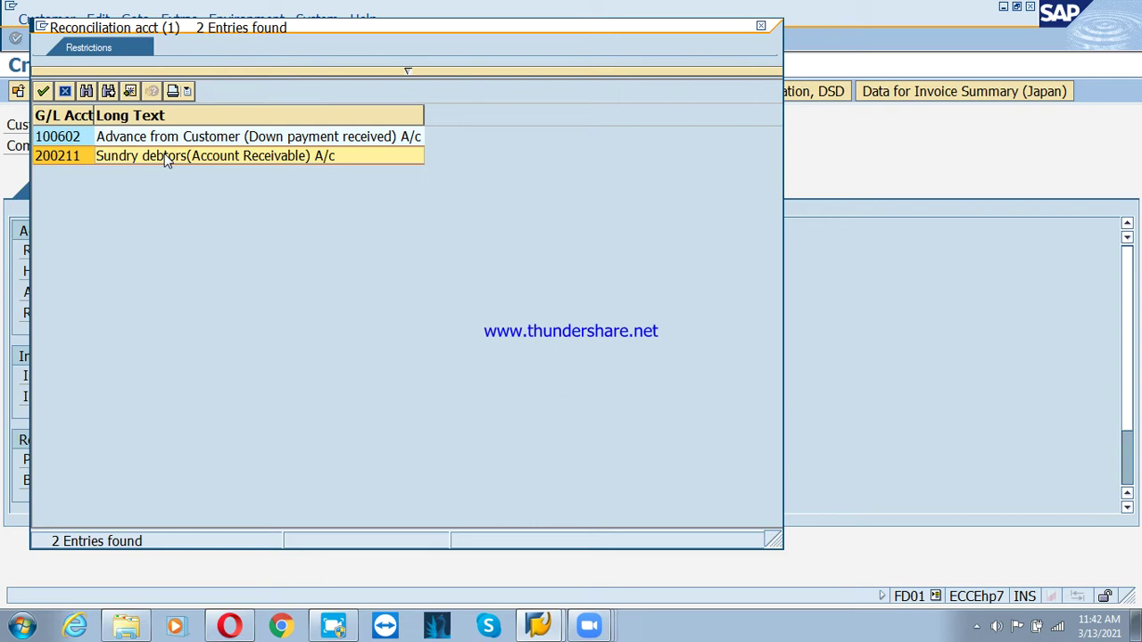
pyautogui.doubleClick(150, 157)
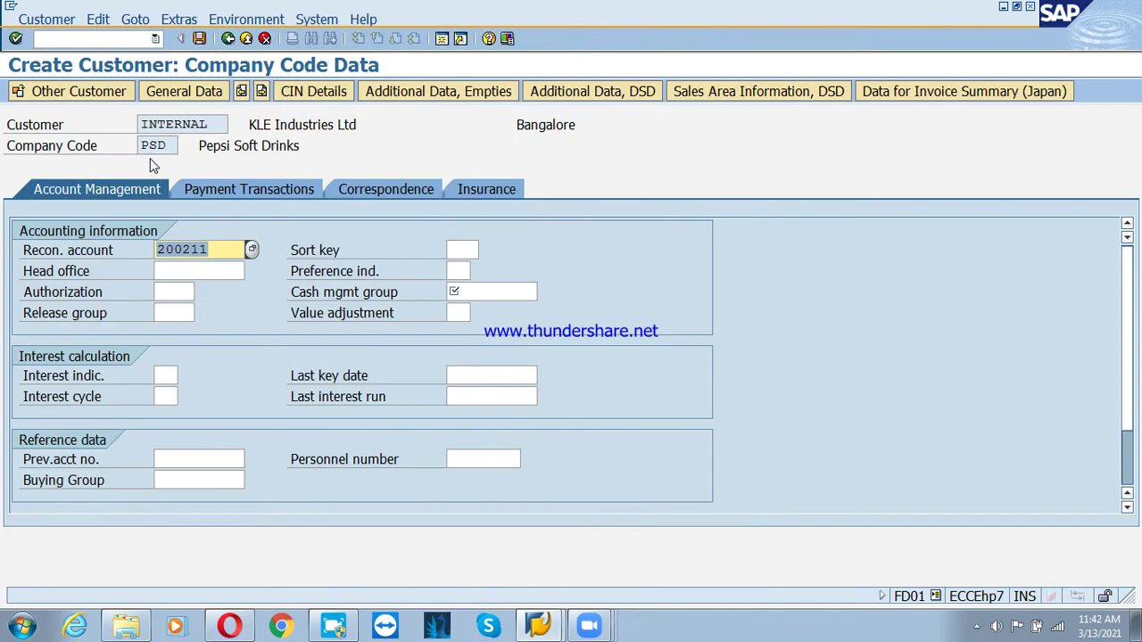
pyautogui.click(456, 254)
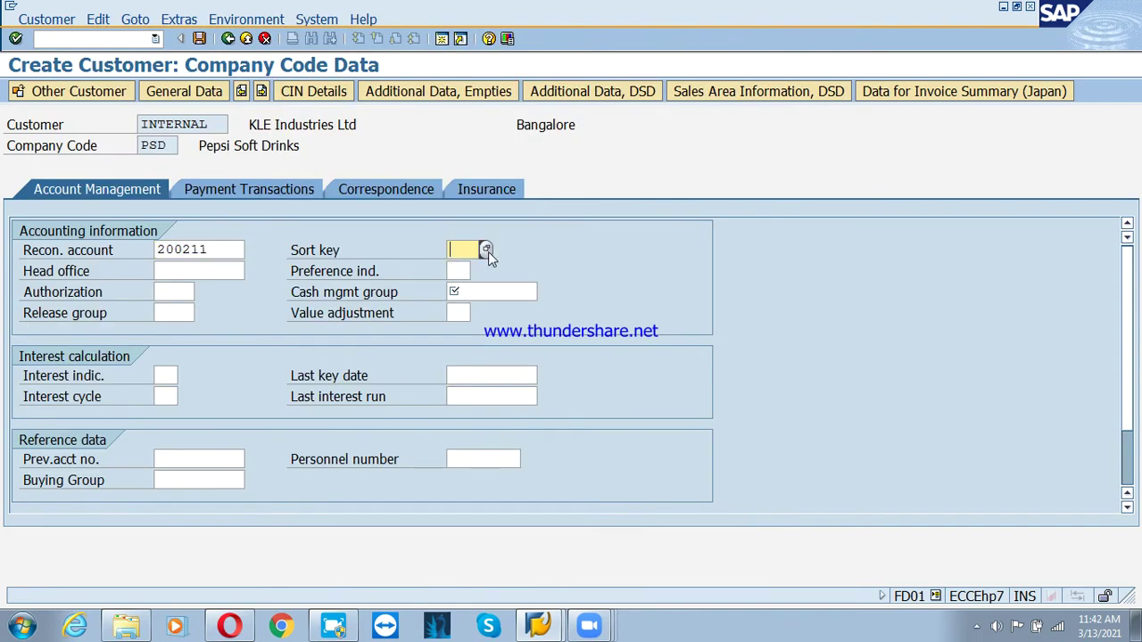
pyautogui.click(486, 250)
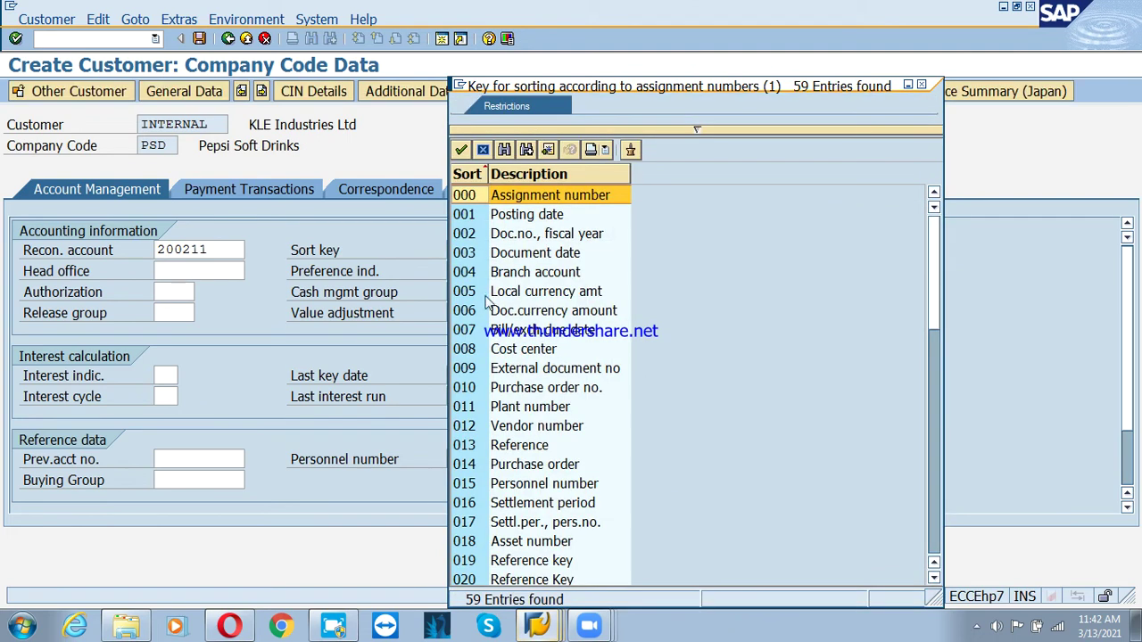
pyautogui.click(519, 559)
pyautogui.scroll(-4, 514, 560)
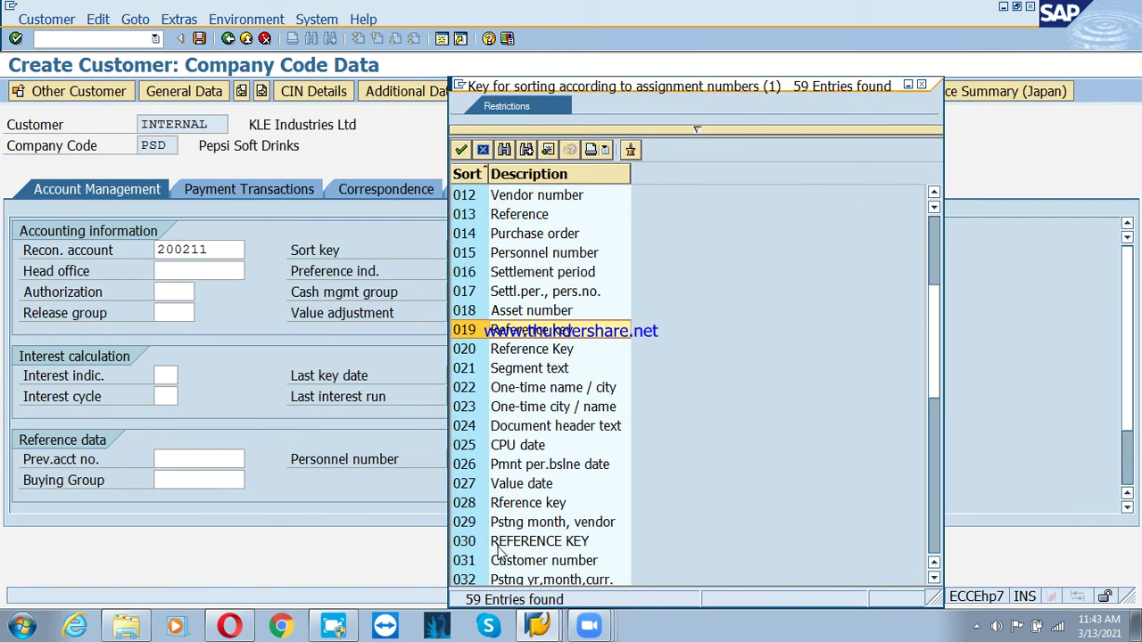
pyautogui.doubleClick(510, 562)
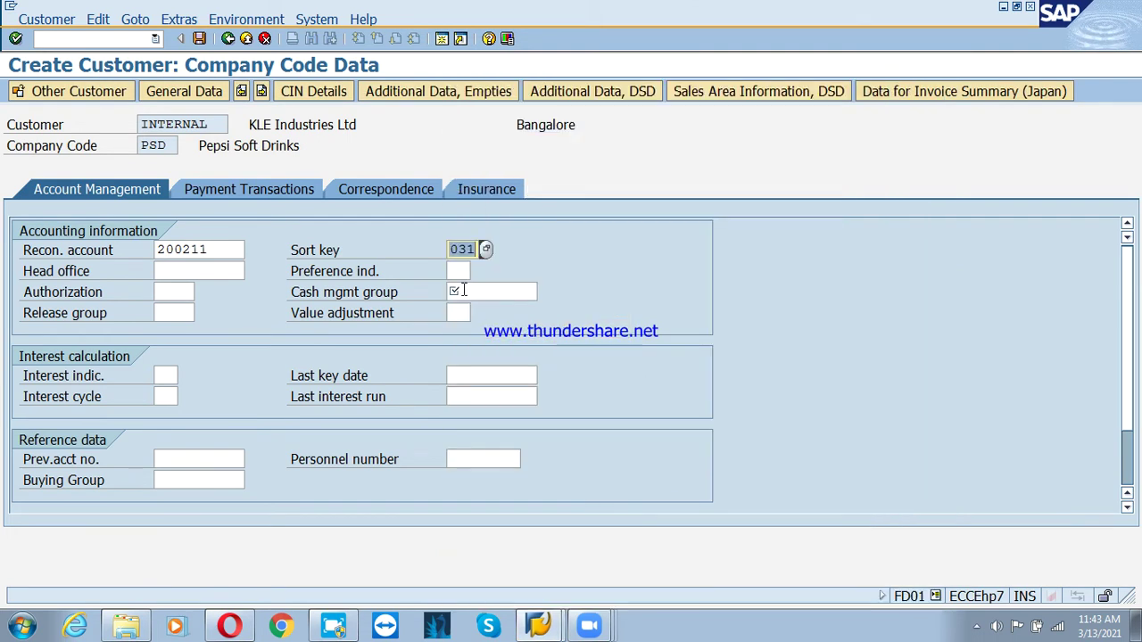
# Step: Choose cash management group E3 Foreign customers, then show payment transaction data
pyautogui.click(462, 294)
pyautogui.click(544, 291)
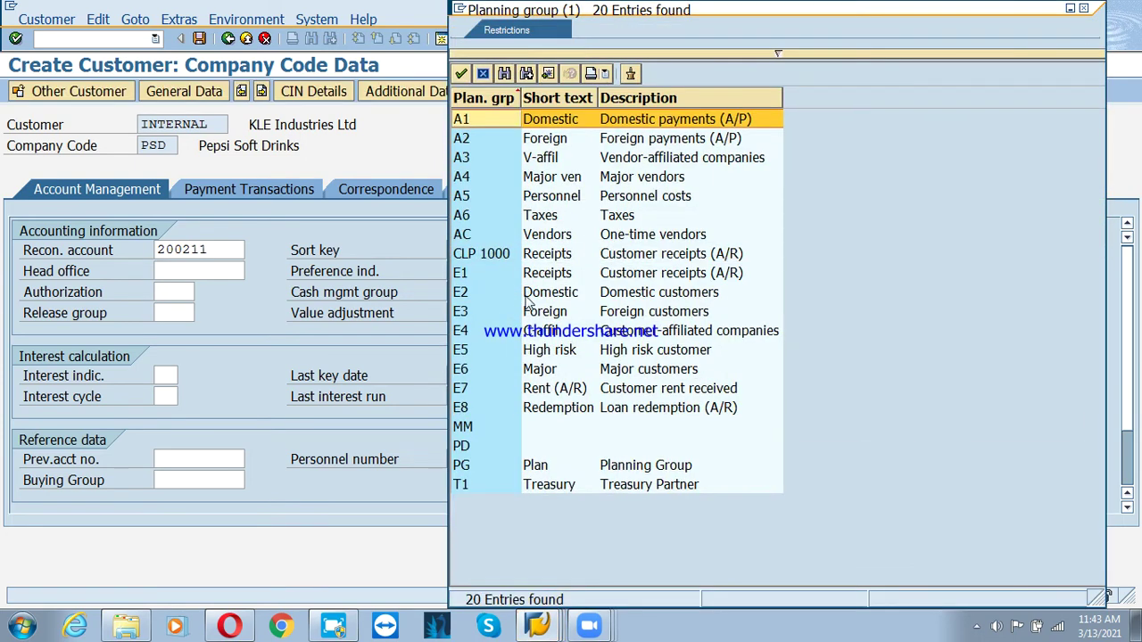
pyautogui.click(525, 296)
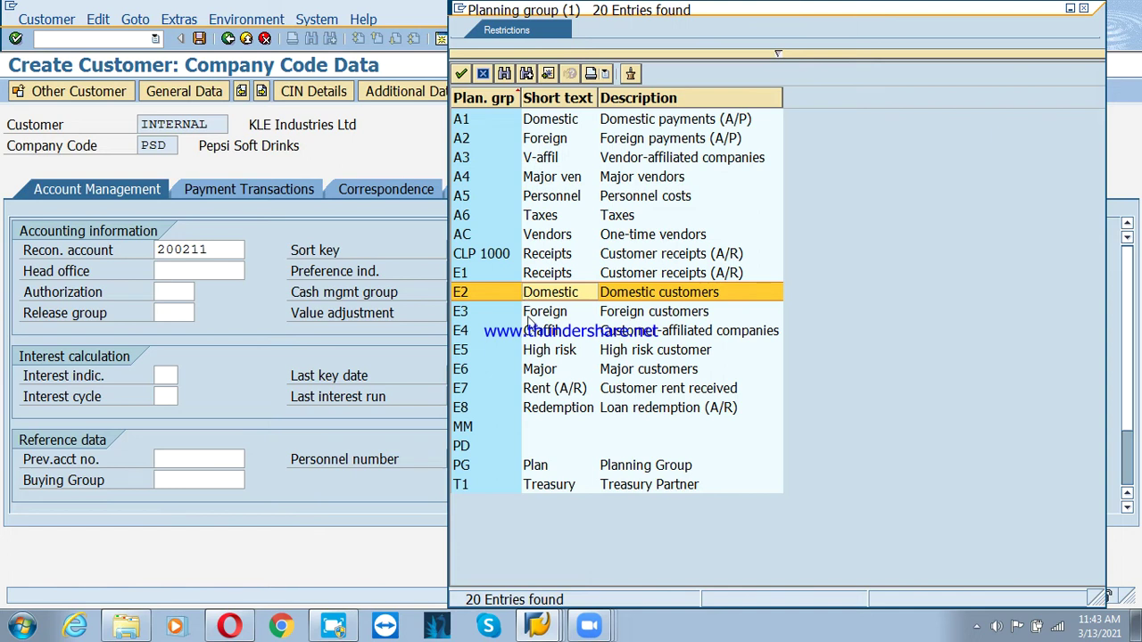
pyautogui.click(526, 318)
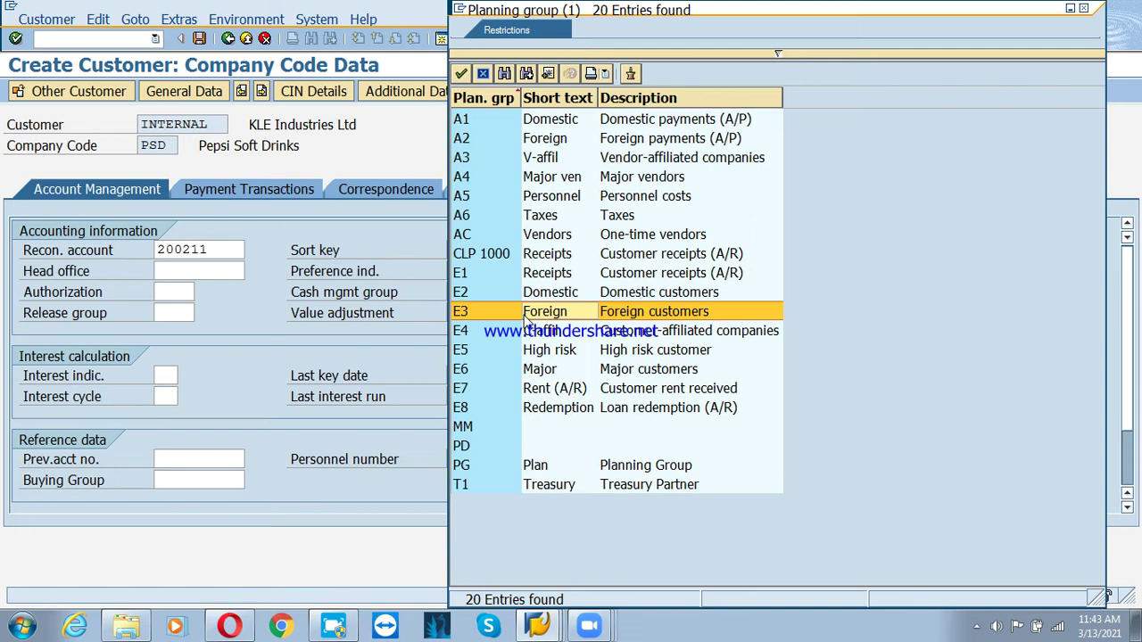
pyautogui.doubleClick(526, 319)
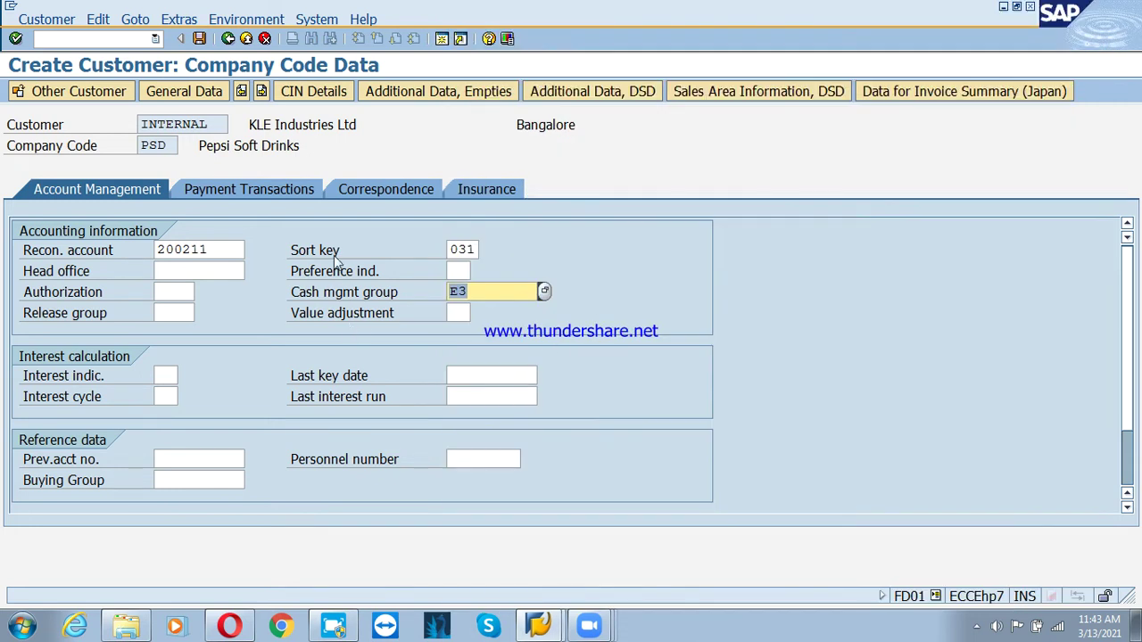
pyautogui.click(239, 190)
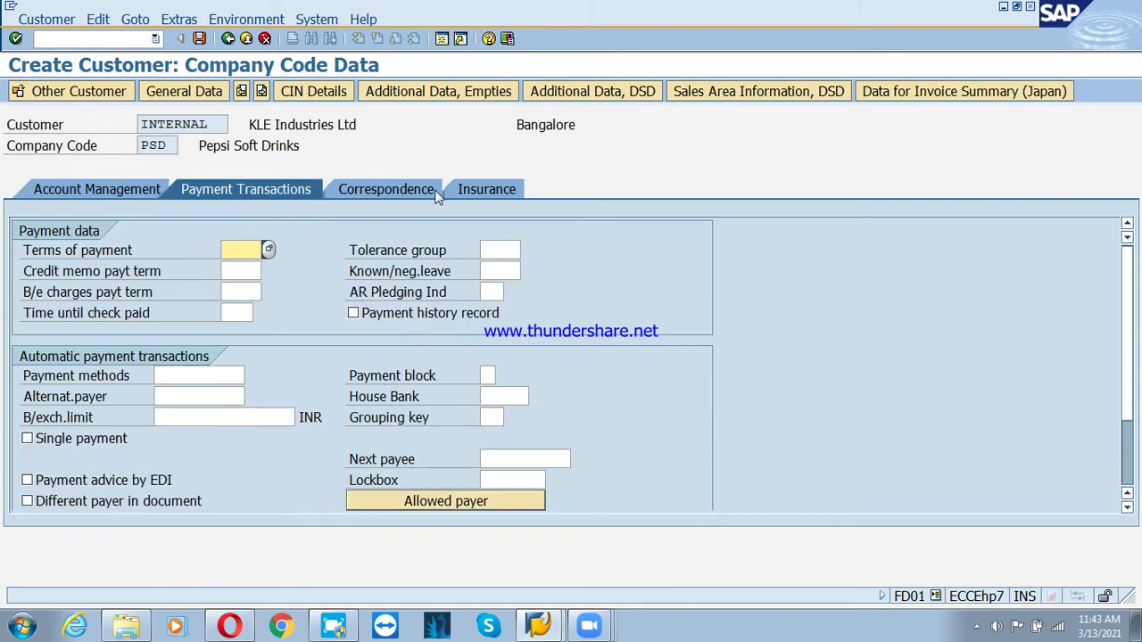
# Step: Save customer KLE Industries Ltd twice; both attempts give 'Buffer is too small'
pyautogui.click(388, 192)
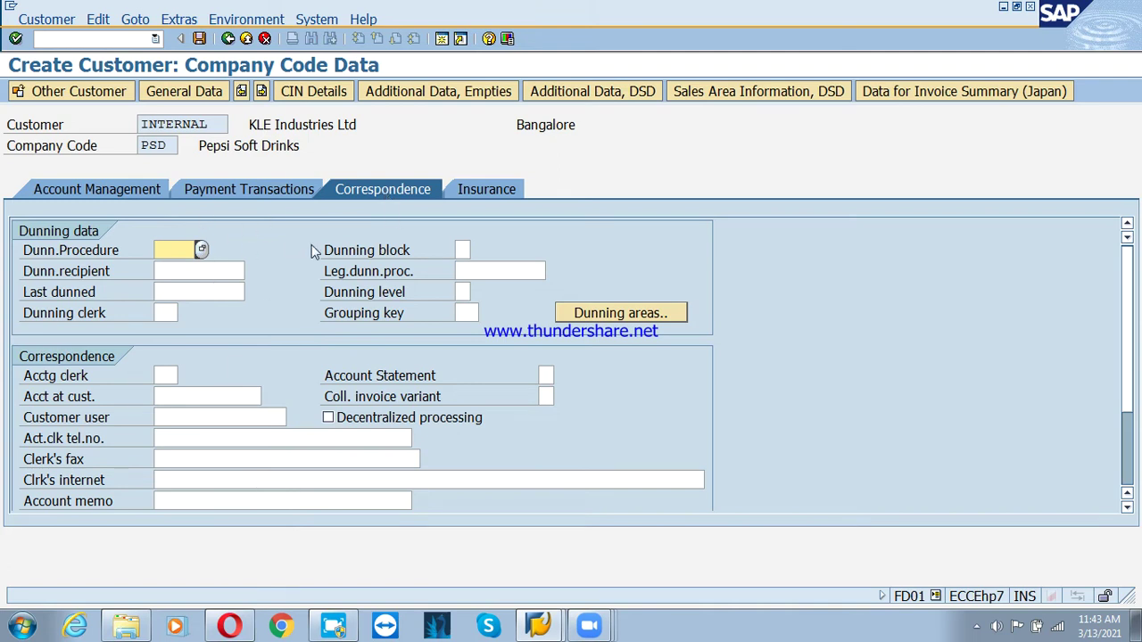
pyautogui.click(199, 39)
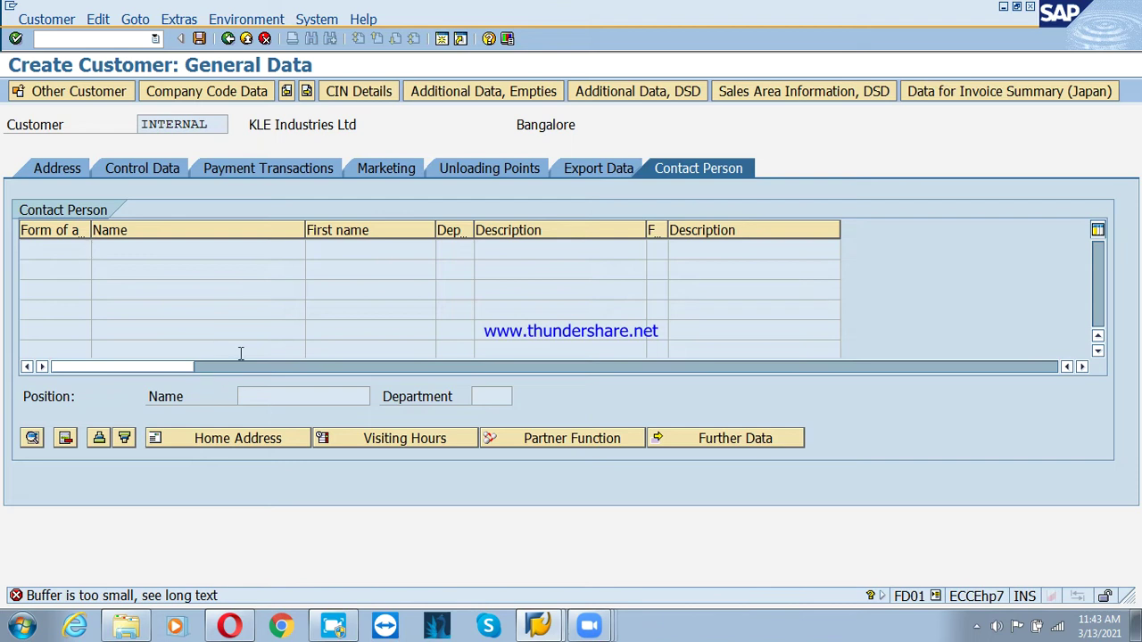
pyautogui.press('Return')
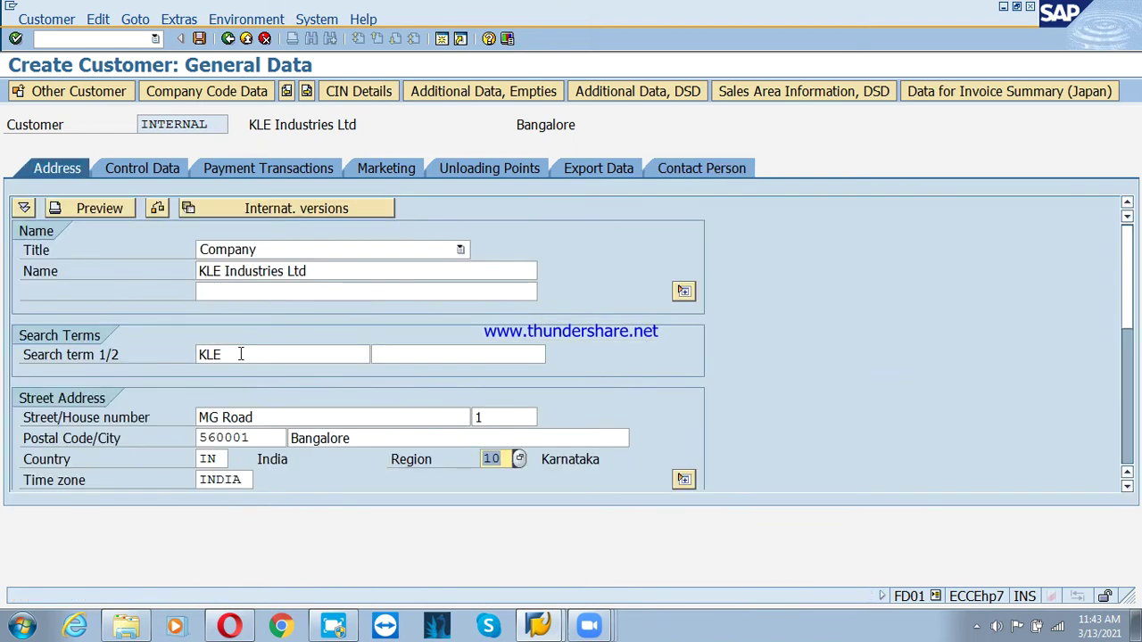
pyautogui.click(199, 38)
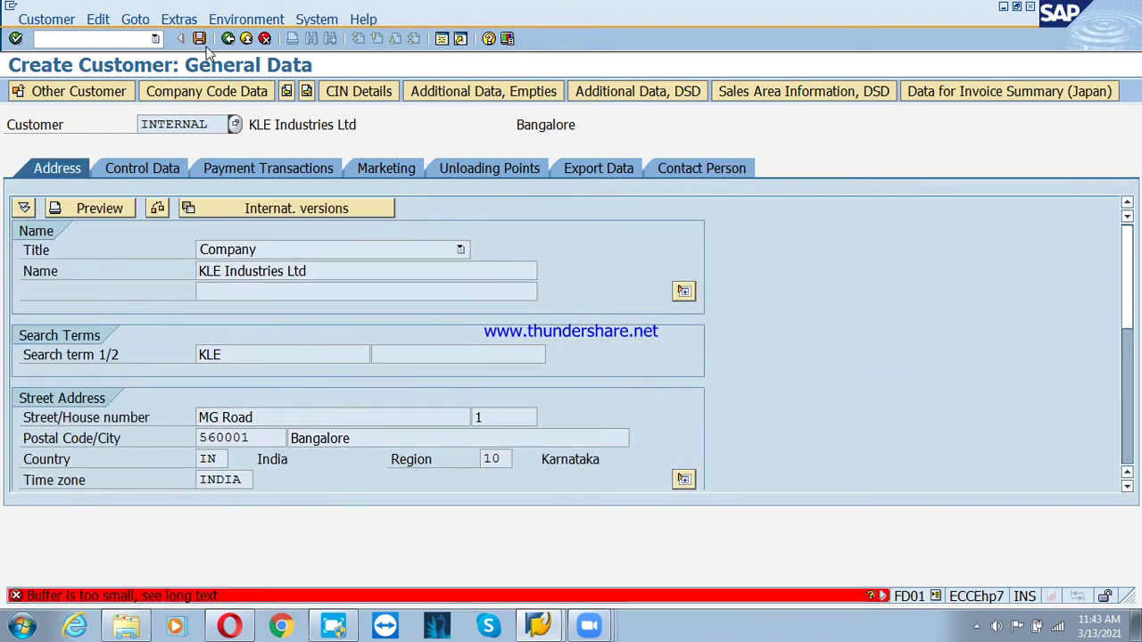
pyautogui.doubleClick(161, 598)
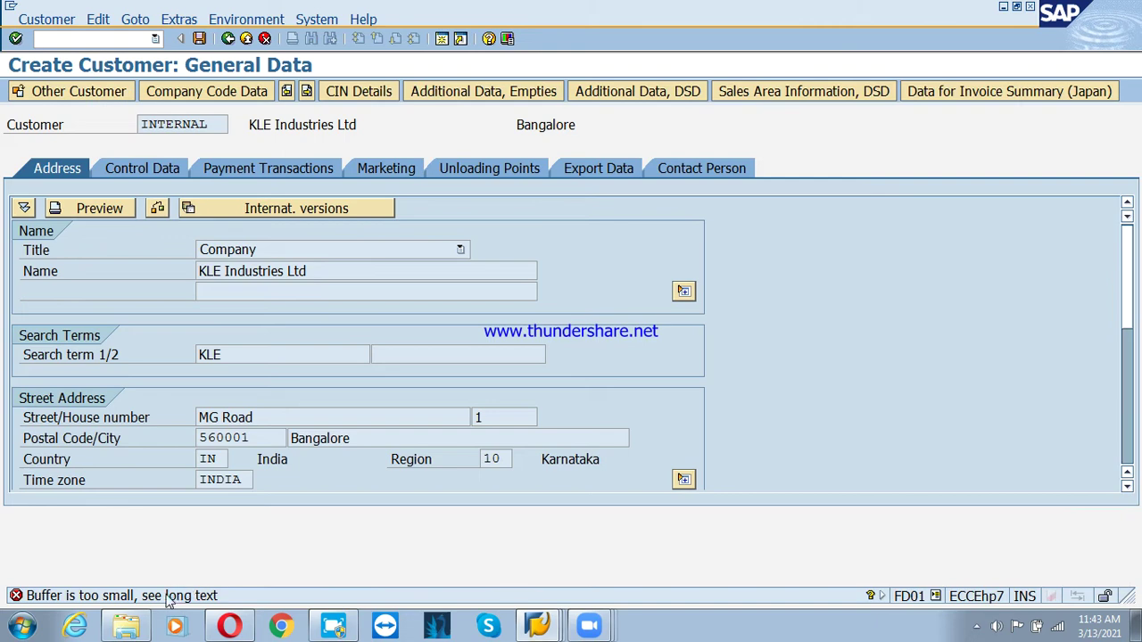
pyautogui.doubleClick(166, 596)
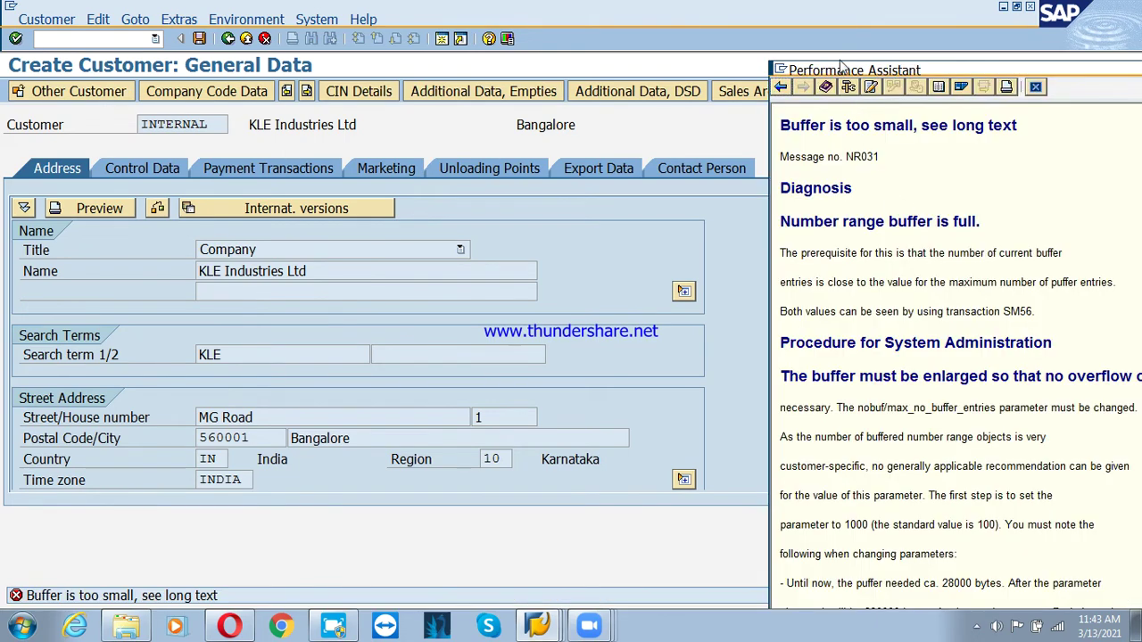
pyautogui.moveTo(835, 64); pyautogui.dragTo(450, 58)
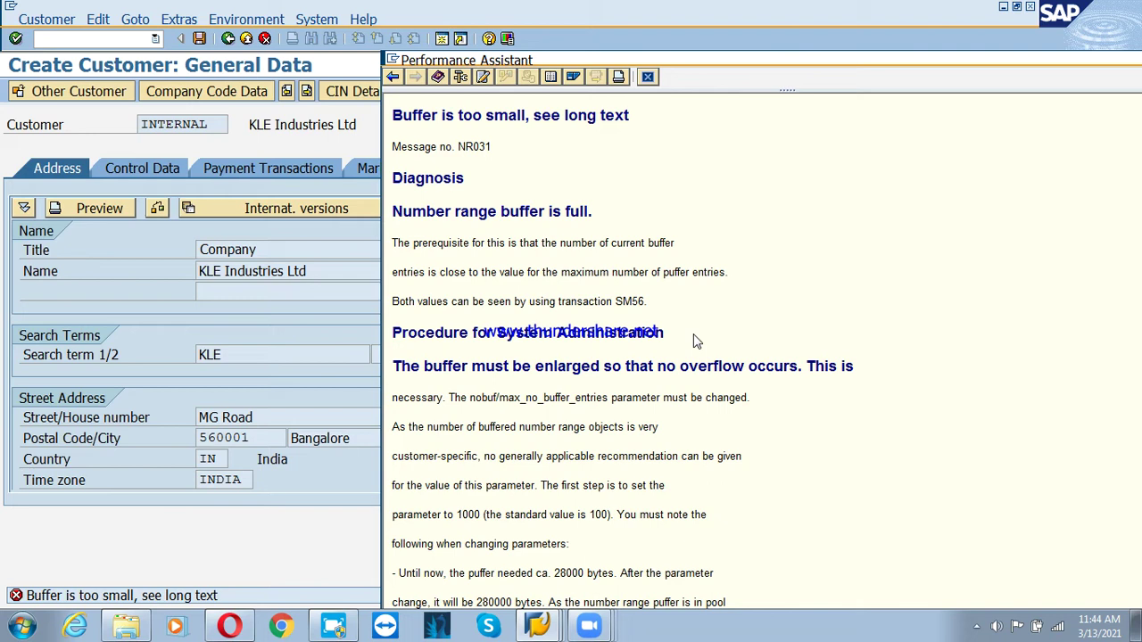
pyautogui.click(649, 78)
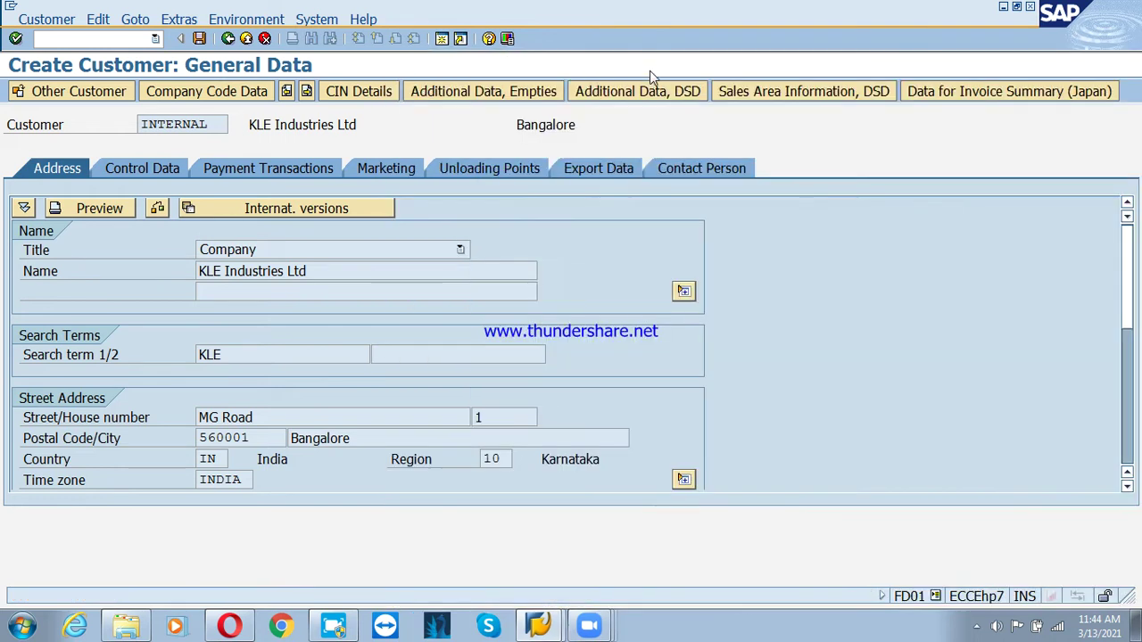
# Step: Exit customer creation without saving and start FD01 - Create again
pyautogui.click(246, 40)
pyautogui.click(408, 317)
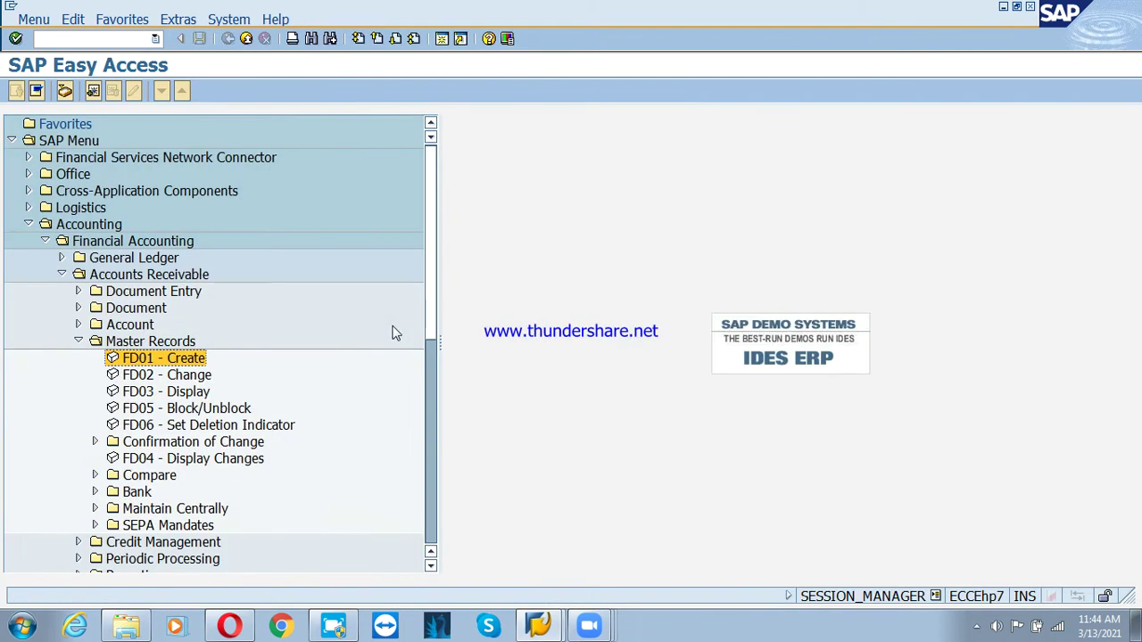
pyautogui.doubleClick(166, 360)
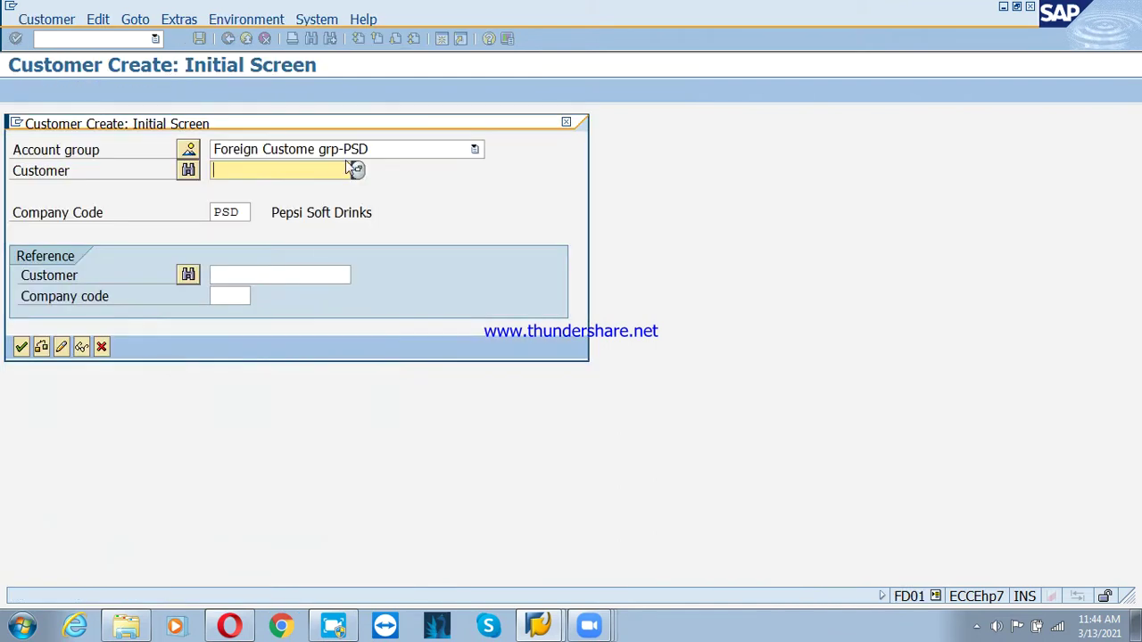
pyautogui.press('Return')
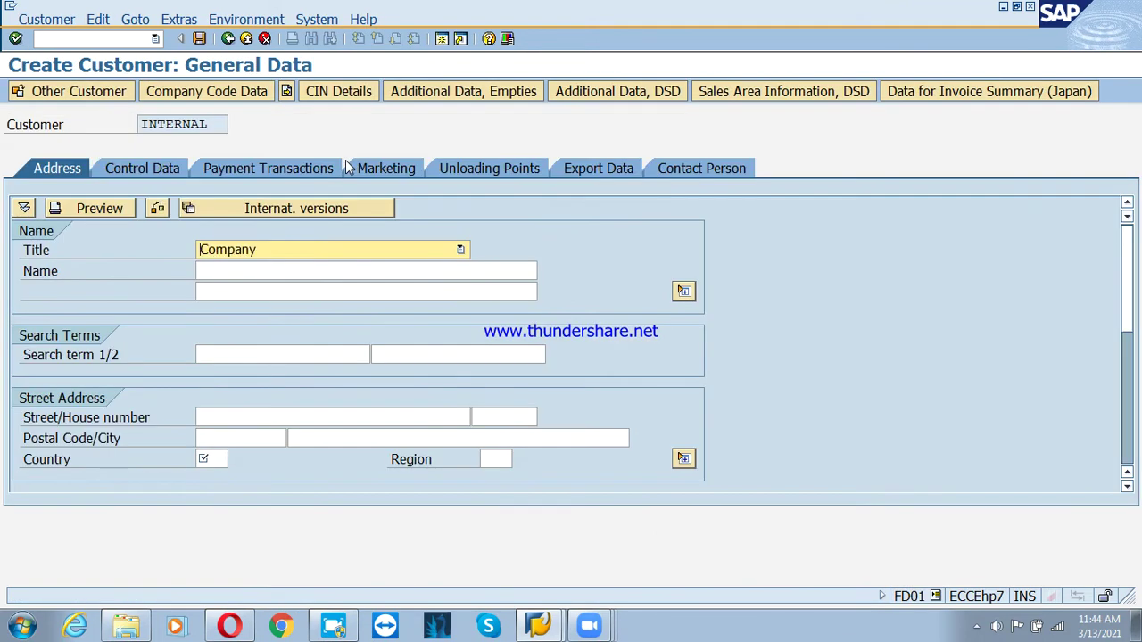
# Step: Recall name KLE Industries Ltd, country IN and region 10, then show company code data
pyautogui.press('Tab')
pyautogui.press('Down')
pyautogui.press('Return')
pyautogui.press('Return')
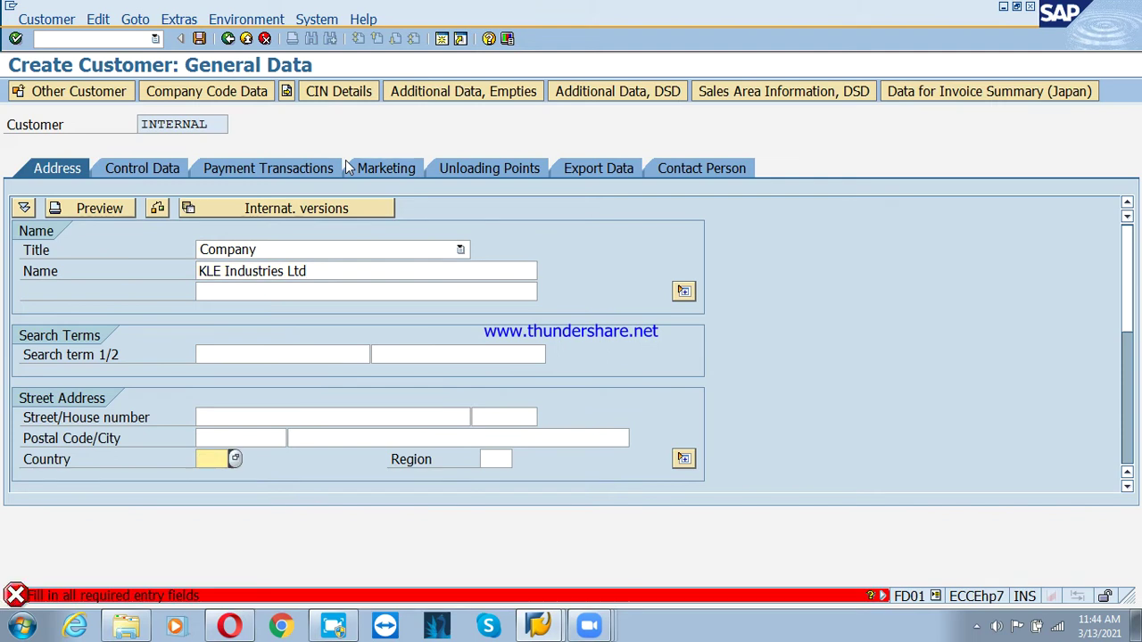
pyautogui.press('Down')
pyautogui.press('Return')
pyautogui.press('Return')
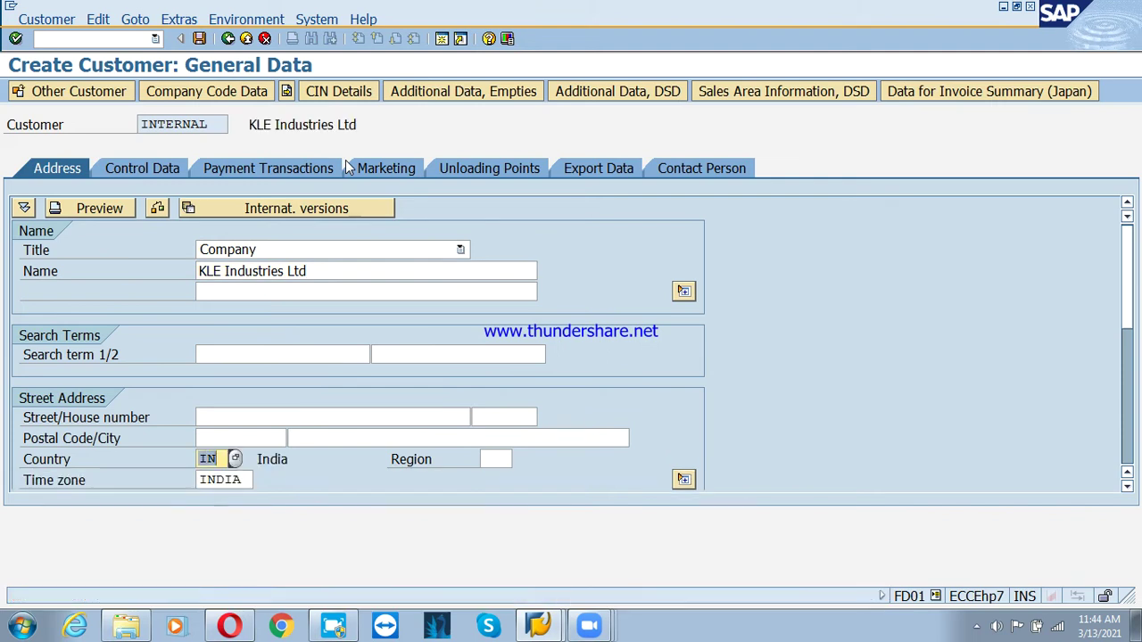
pyautogui.press('Tab')
pyautogui.press('Down')
pyautogui.press('Return')
pyautogui.press('Return')
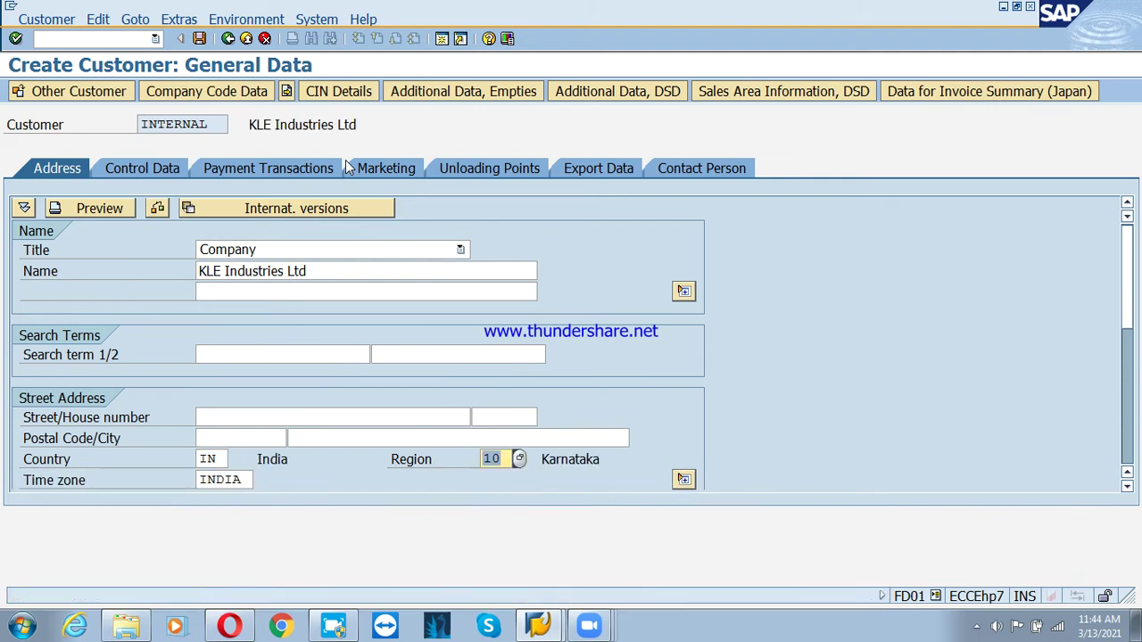
pyautogui.click(230, 89)
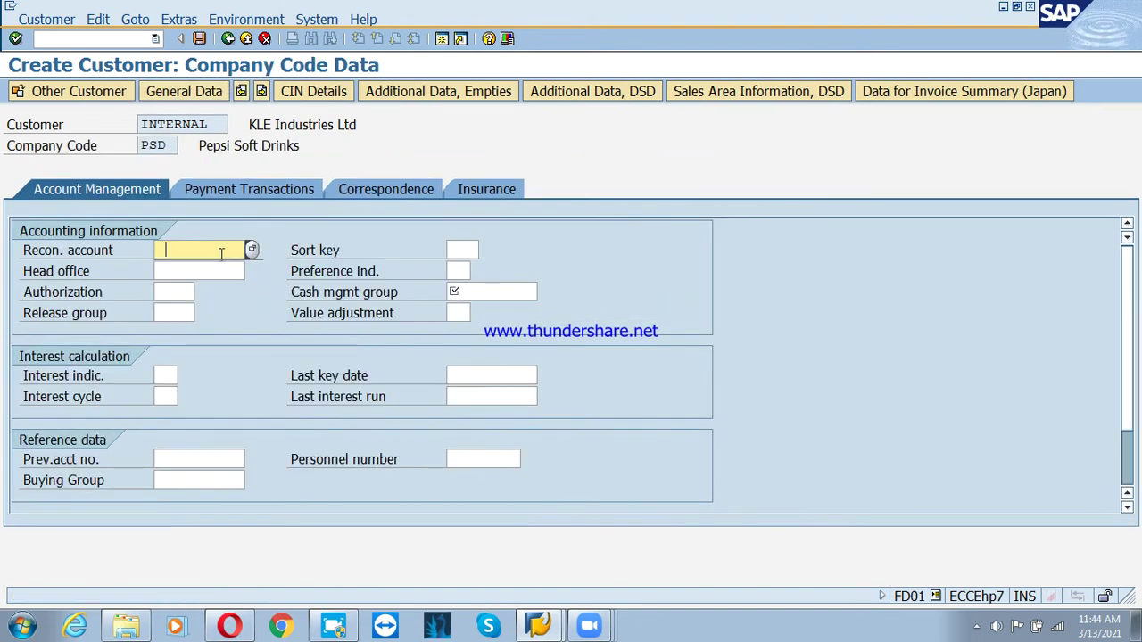
# Step: Recall reconciliation account 200211, sort key 031 and cash management group E3 from history
pyautogui.press('Down')
pyautogui.press('Return')
pyautogui.click(459, 250)
pyautogui.press('Down')
pyautogui.press('Return')
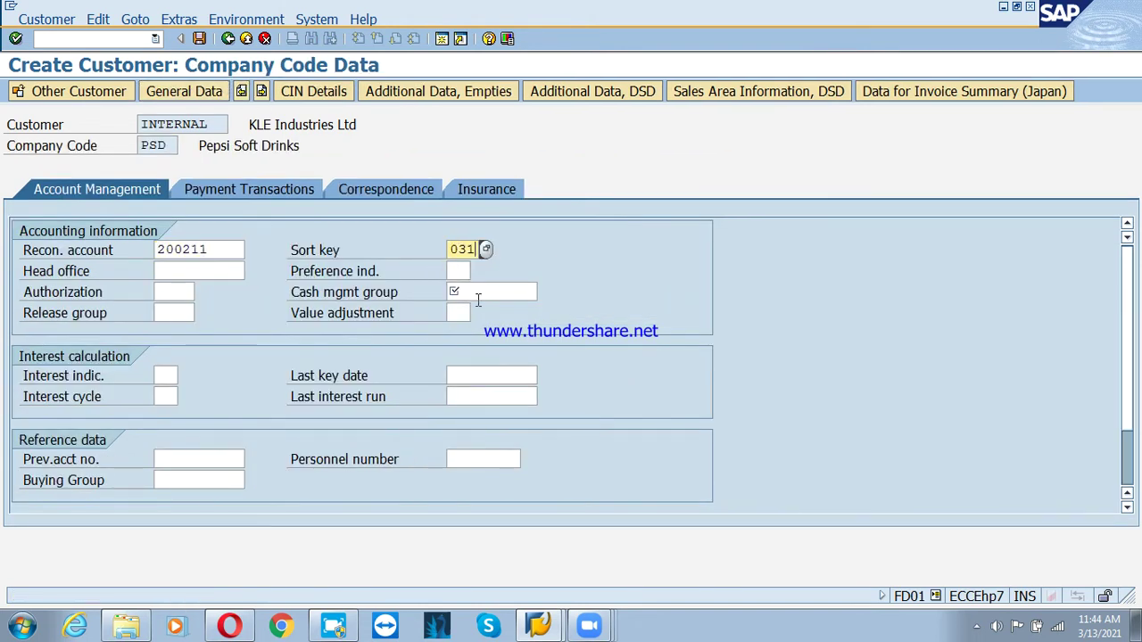
pyautogui.click(478, 301)
pyautogui.press('Down')
pyautogui.press('Return')
# Step: Save again from Payment Transactions; the buffer error returns and the Customer menu opens
pyautogui.click(243, 191)
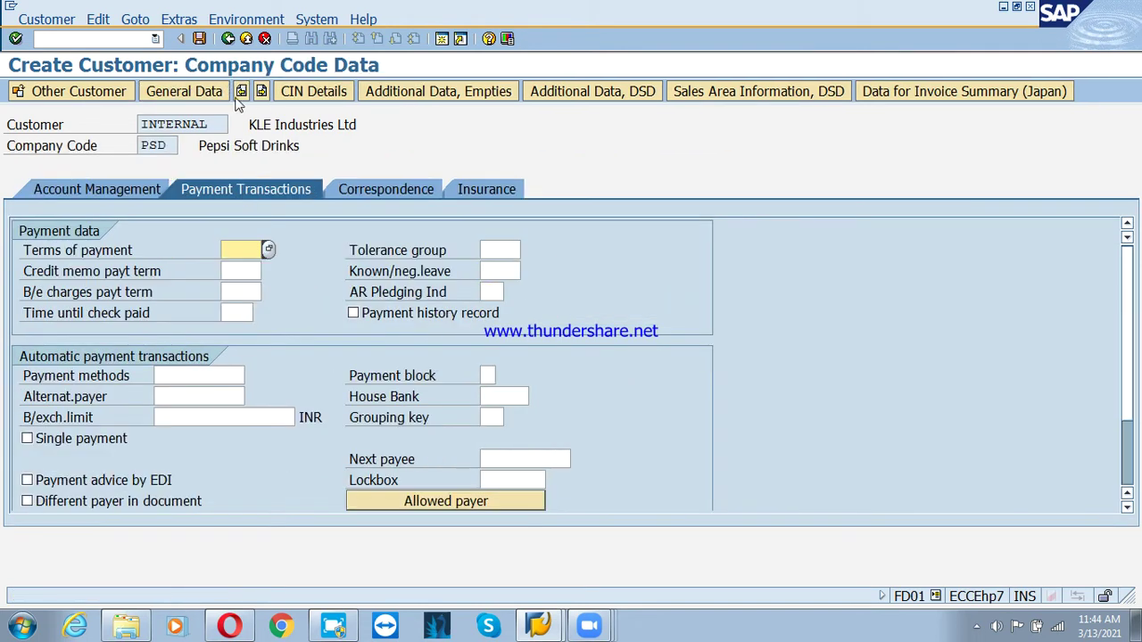
pyautogui.click(187, 91)
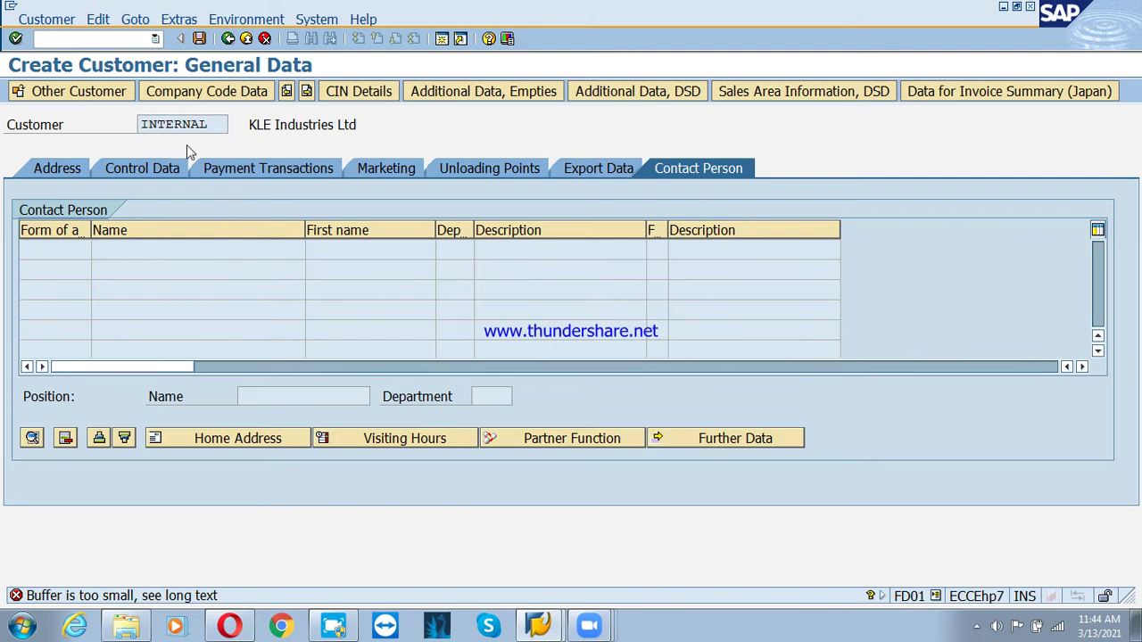
pyautogui.click(47, 19)
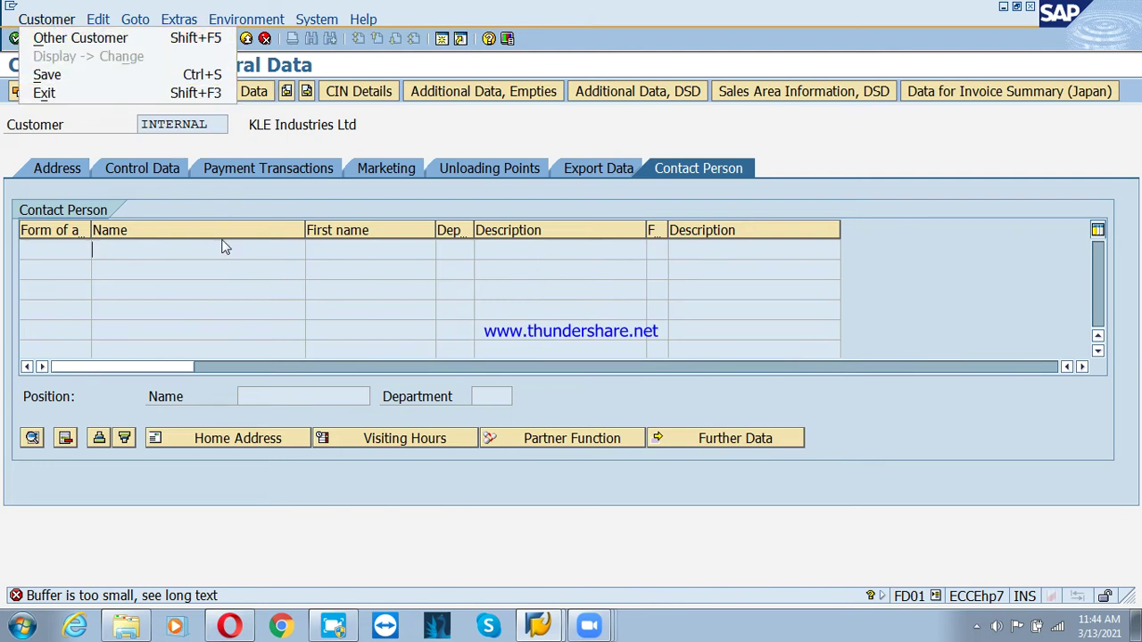
# Step: Close the Customer menu and return to the customer's Address data
pyautogui.click(89, 89)
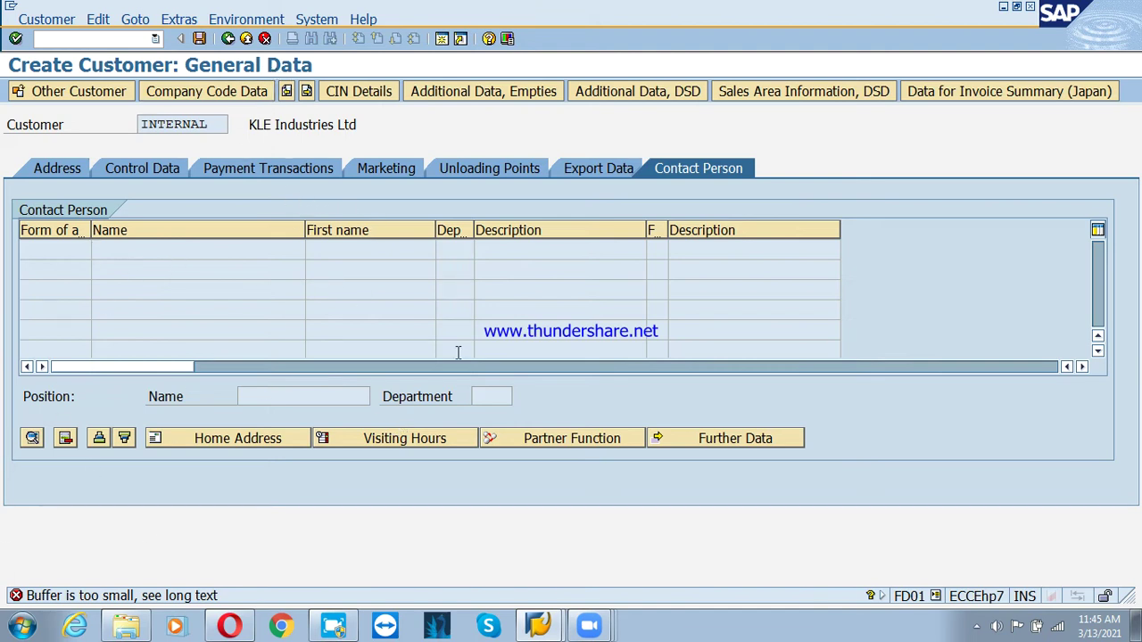
pyautogui.press('Return')
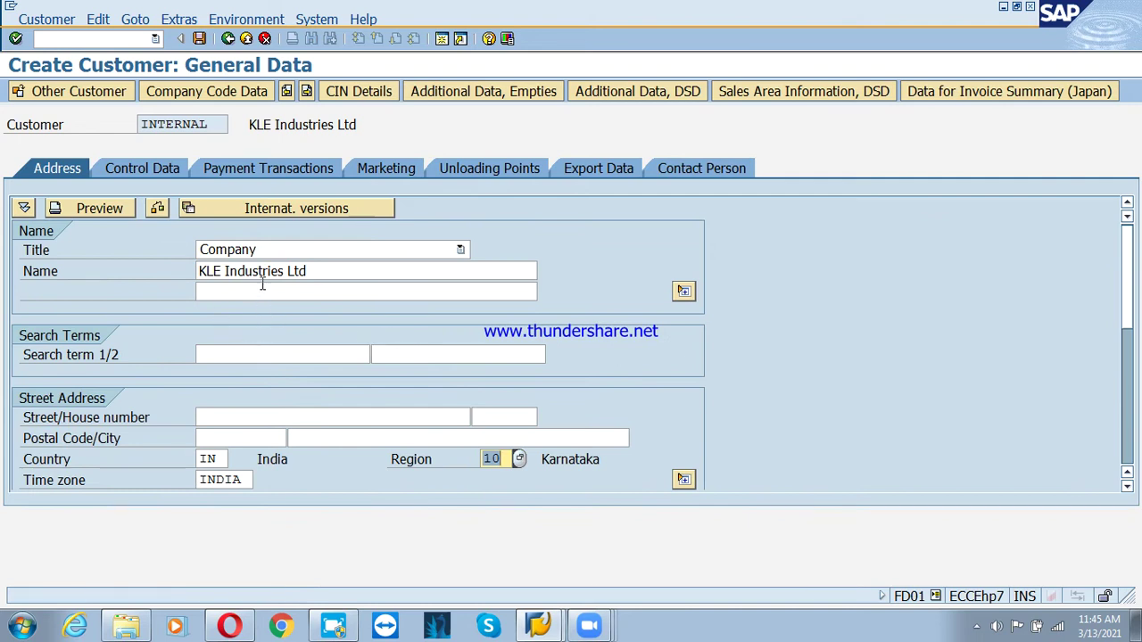
# Step: Copy KLE Industries Ltd from Name into the second name line and confirm
pyautogui.click(347, 273)
pyautogui.hotkey('ctrl', 'a')
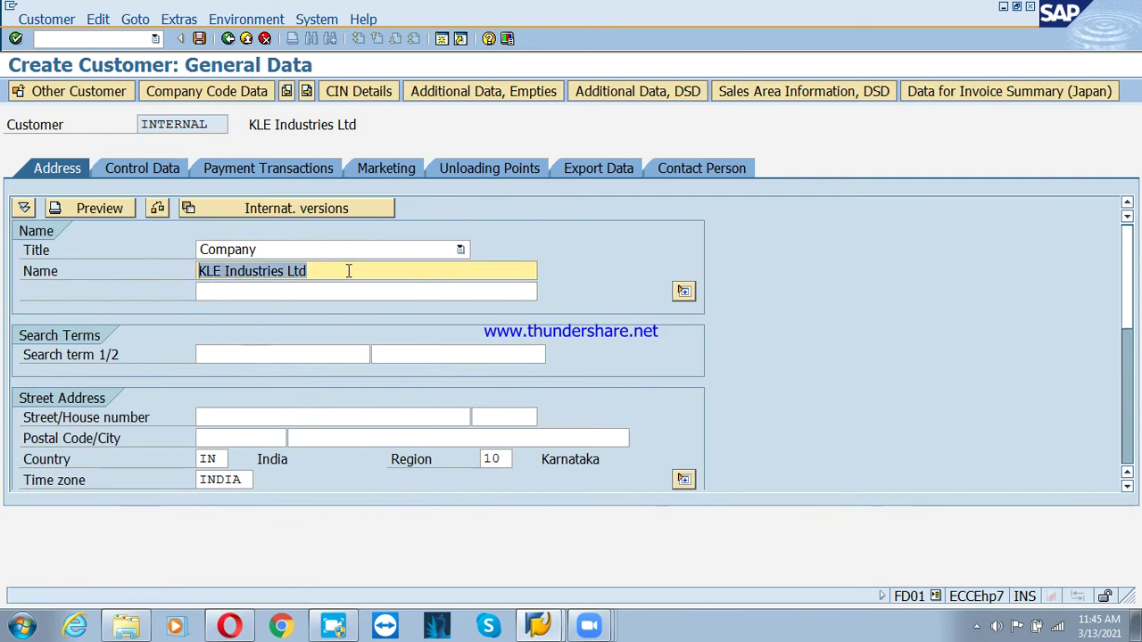
pyautogui.hotkey('ctrl', 'c')
pyautogui.press('Tab')
pyautogui.hotkey('ctrl', 'v')
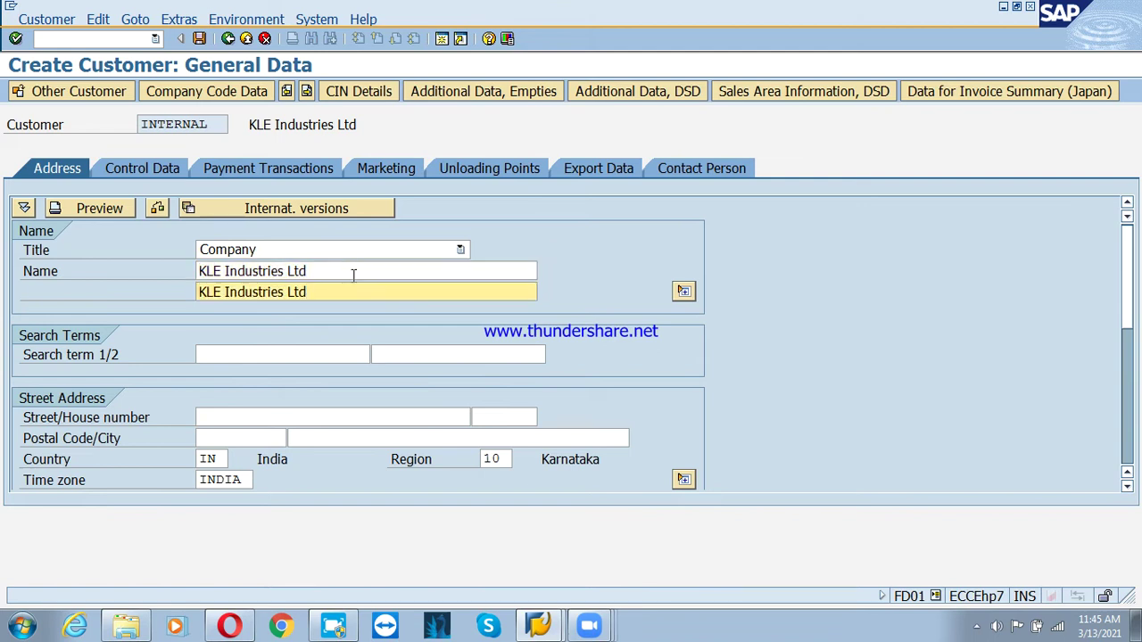
pyautogui.hotkey('ctrl', 'a')
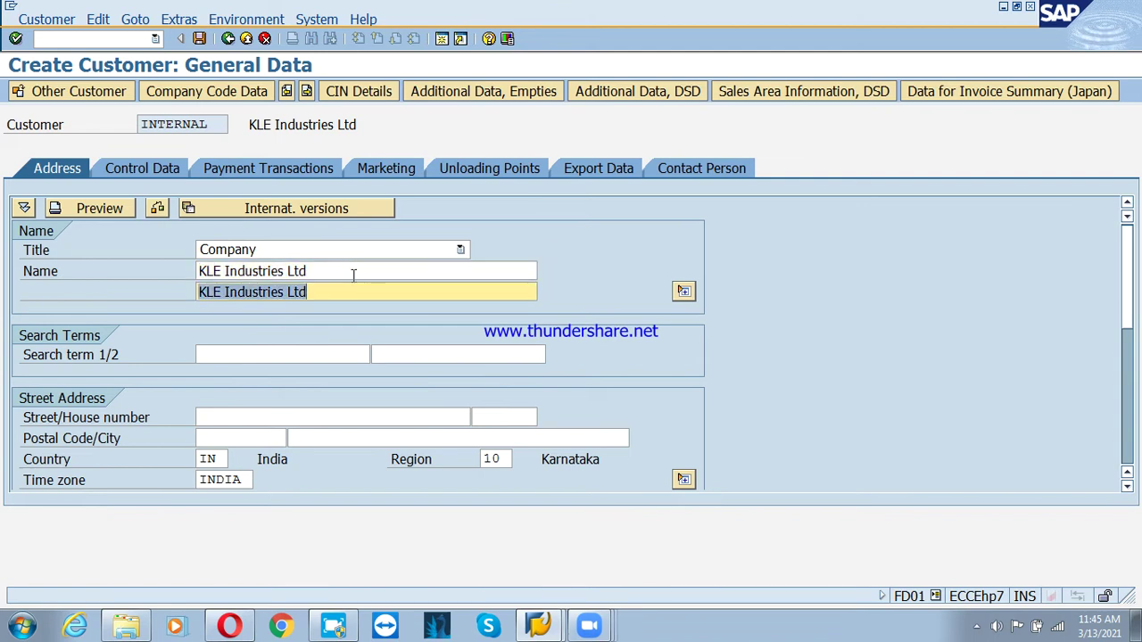
pyautogui.press('Return')
# Step: Enter the contact person's first name in the Contact Person table
pyautogui.click(695, 169)
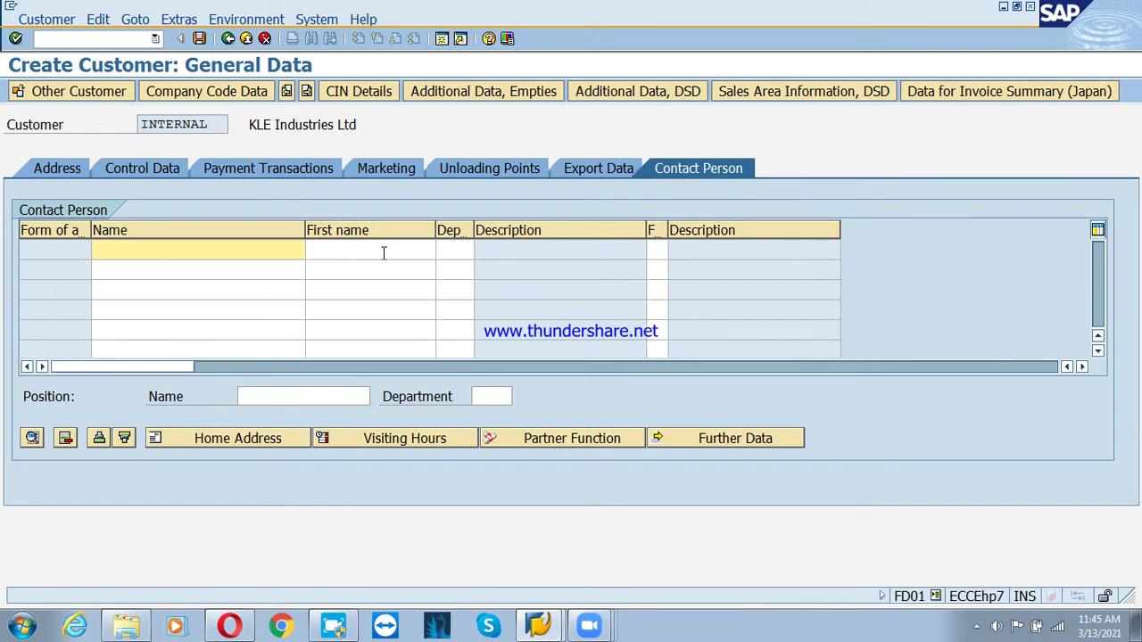
pyautogui.write('jai ram')
pyautogui.click(386, 254)
pyautogui.write('r')
pyautogui.press('BackSpace')
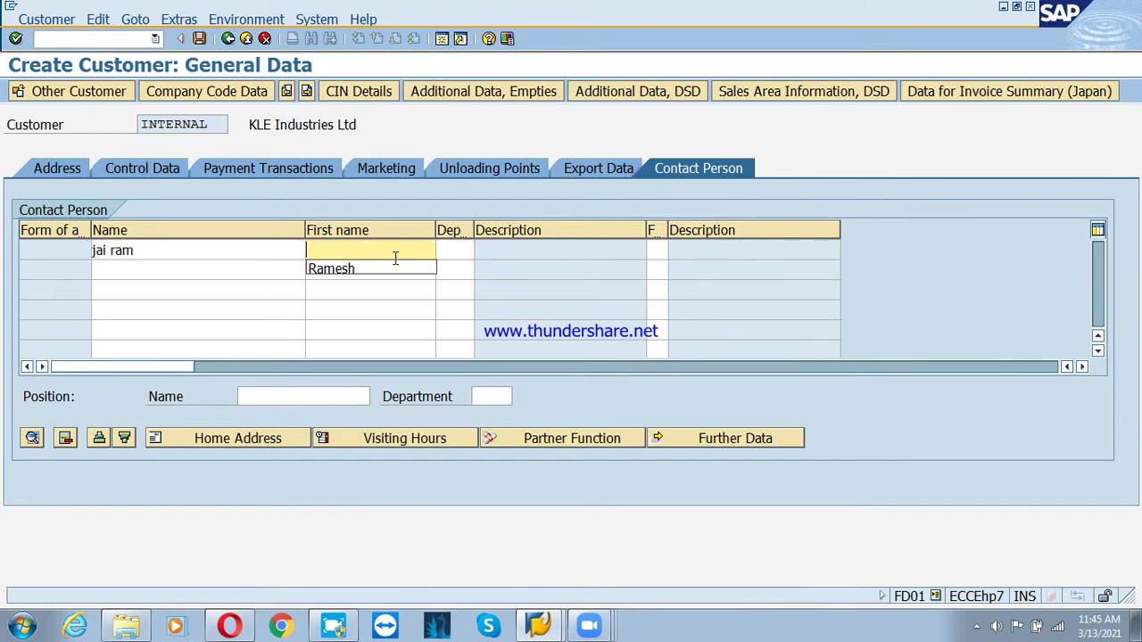
pyautogui.write('jai')
pyautogui.press('Tab')
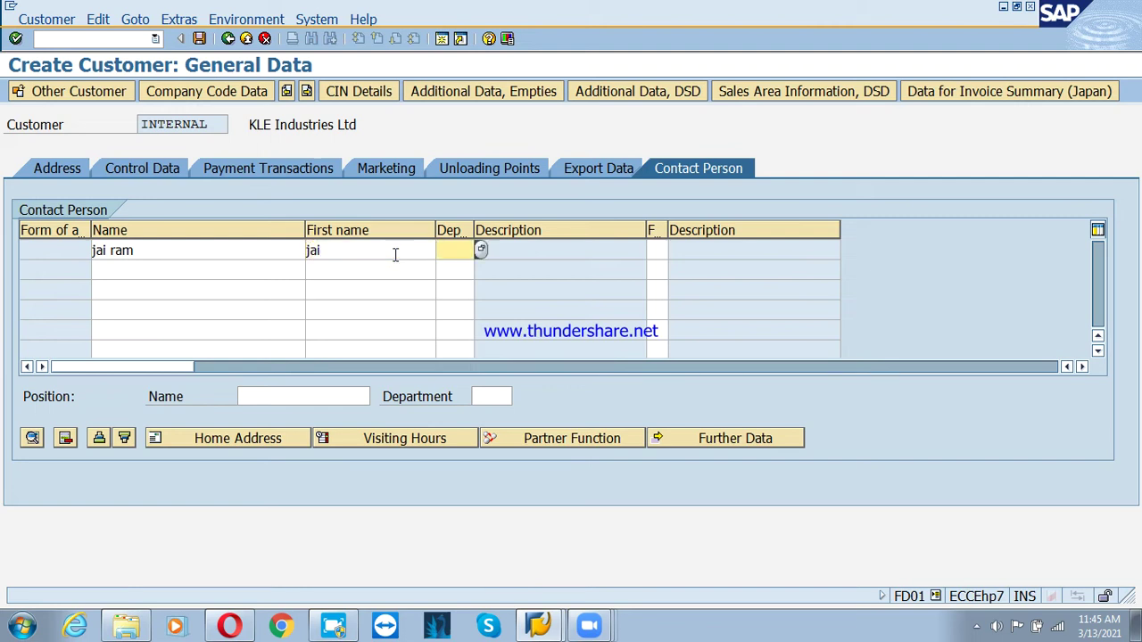
# Step: Set department 0005 Administration and function 03 Head of sales, and submit the row
pyautogui.press('Down')
pyautogui.press('Down')
pyautogui.press('Return')
pyautogui.press('Tab')
pyautogui.press('Down')
pyautogui.press('Down')
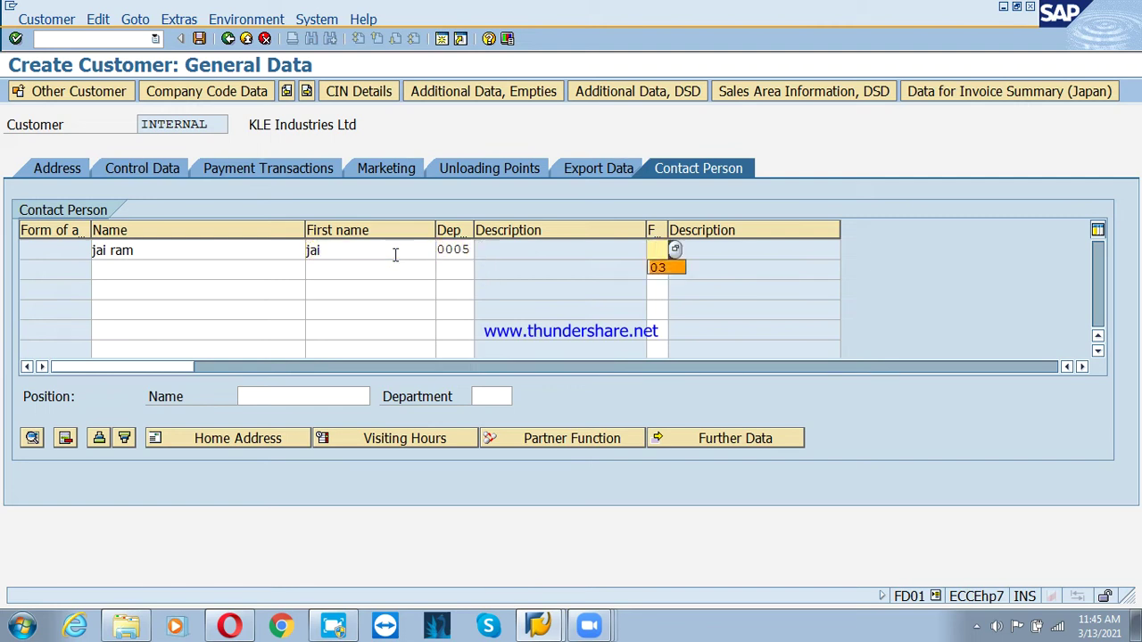
pyautogui.press('Return')
pyautogui.press('Return')
pyautogui.press('Return')
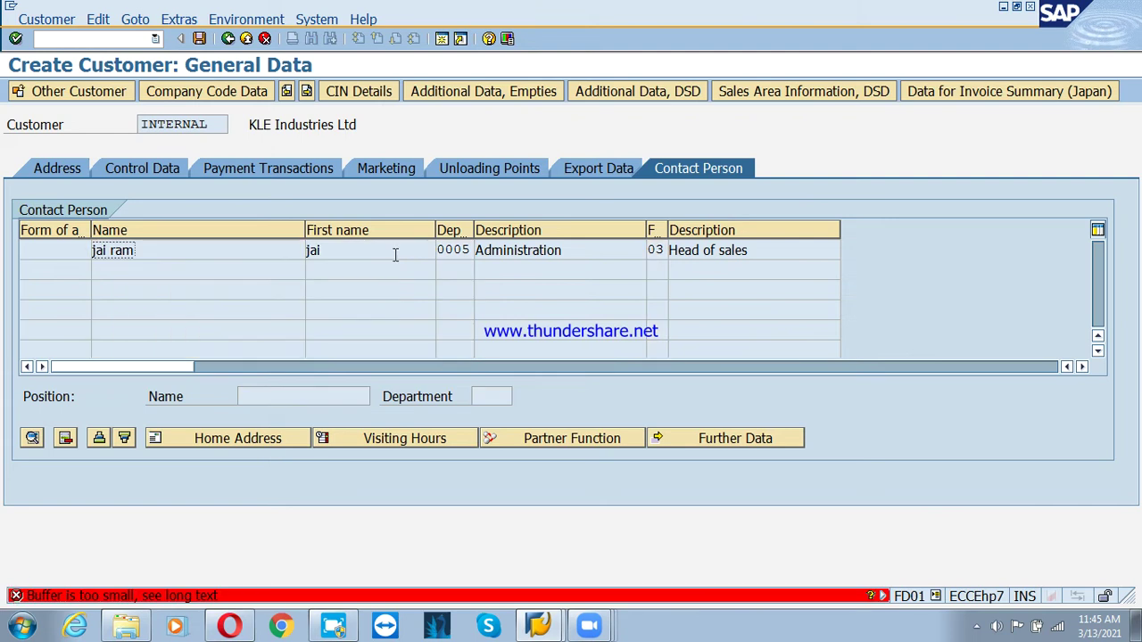
pyautogui.press('Return')
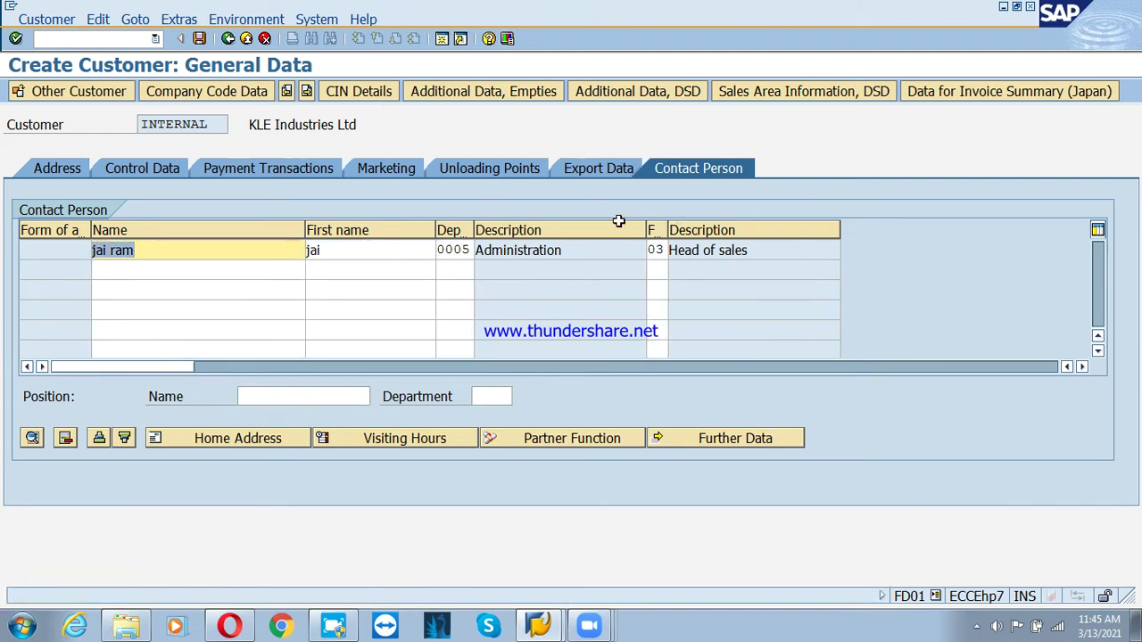
pyautogui.click(576, 170)
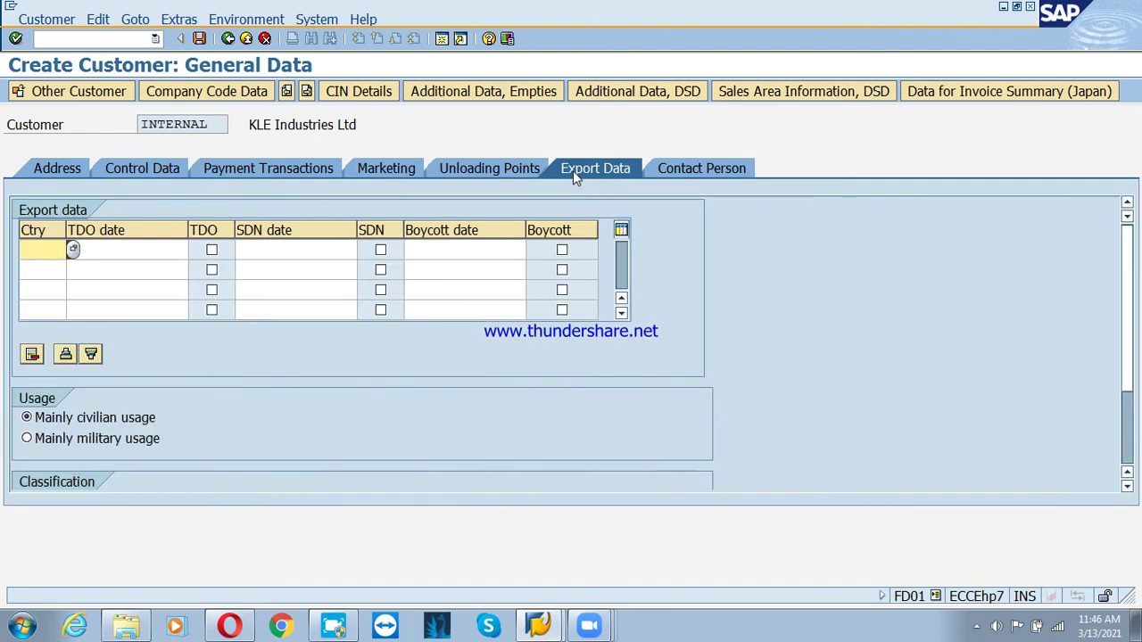
pyautogui.click(142, 177)
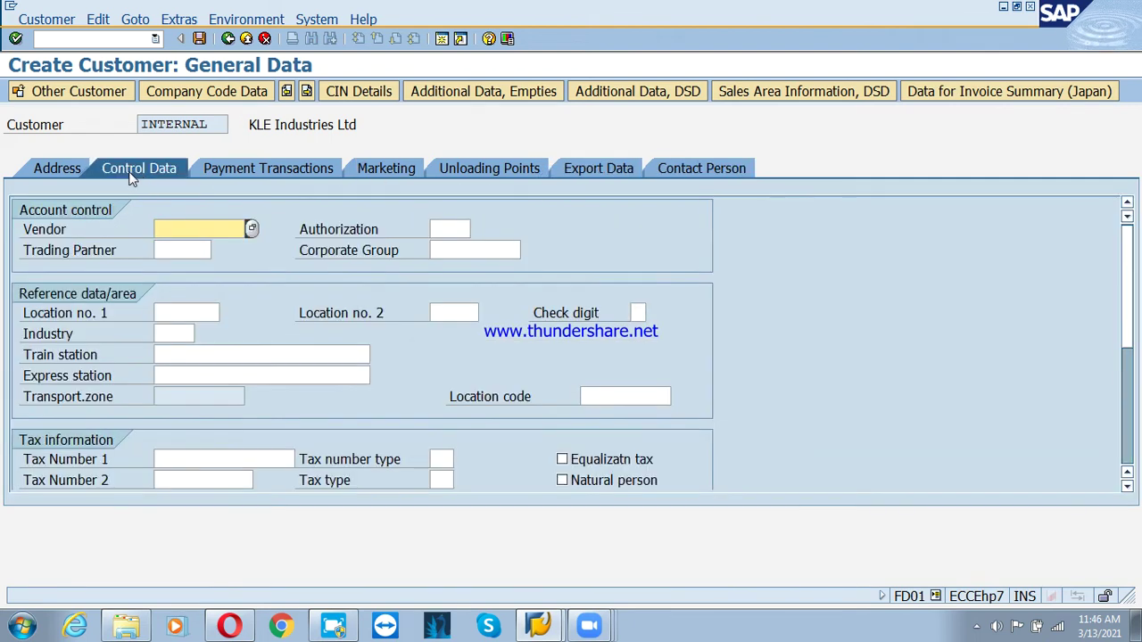
pyautogui.click(52, 171)
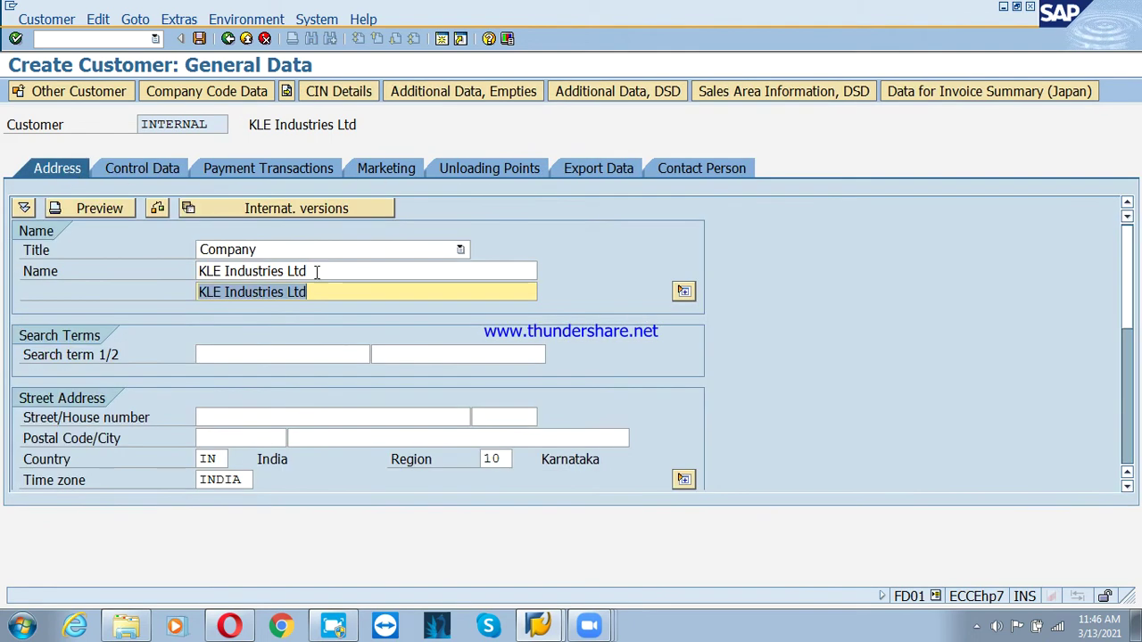
pyautogui.click(311, 417)
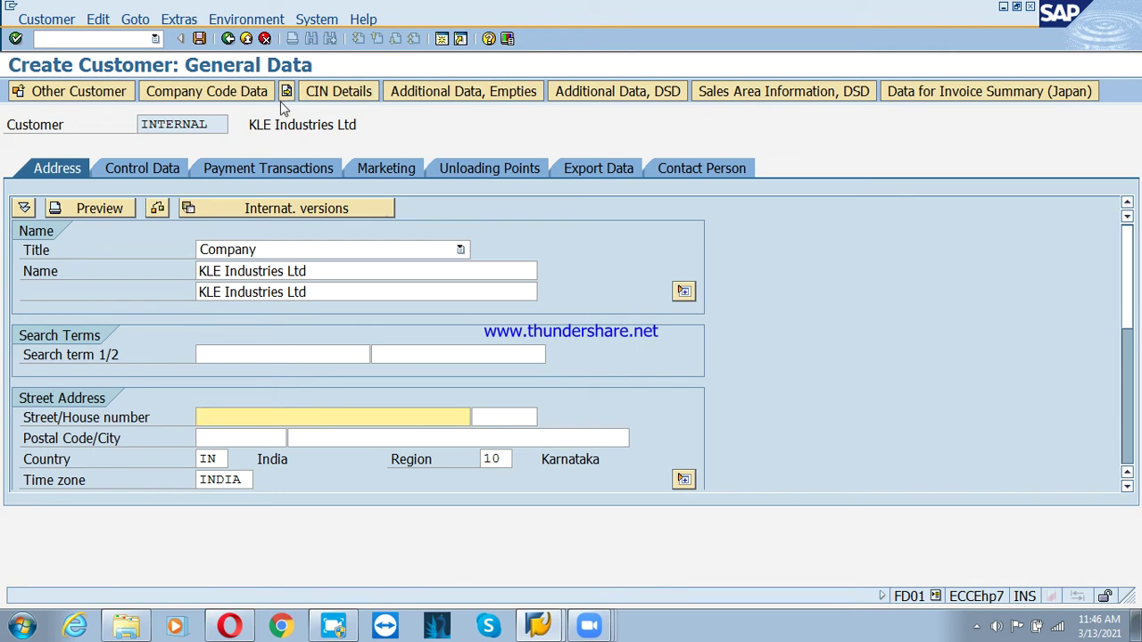
pyautogui.click(153, 178)
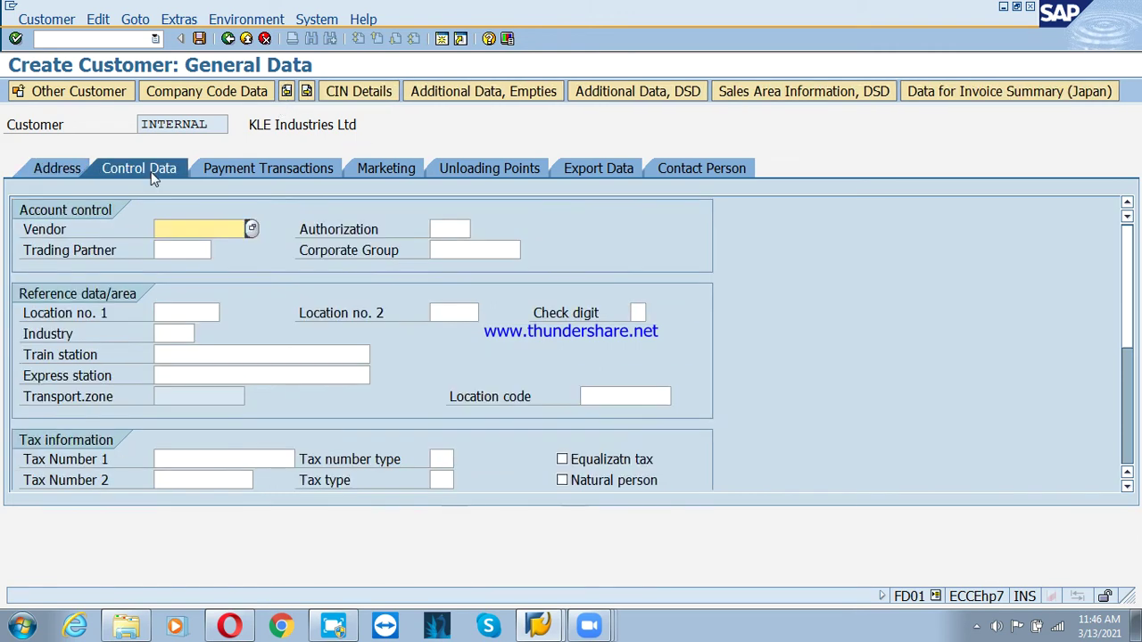
pyautogui.click(268, 170)
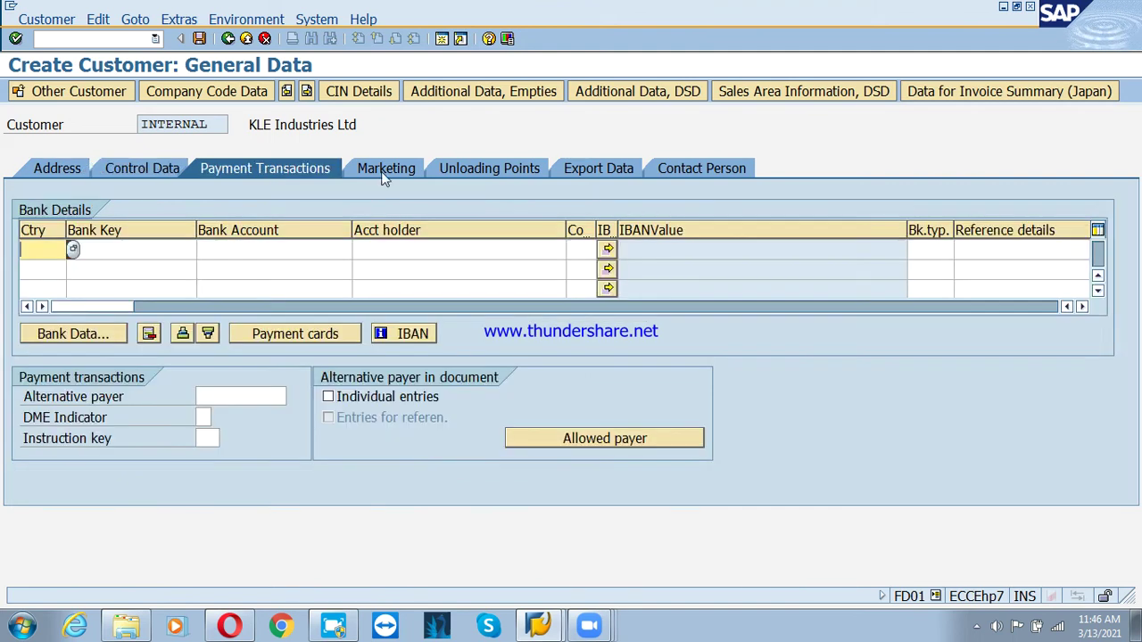
pyautogui.click(383, 173)
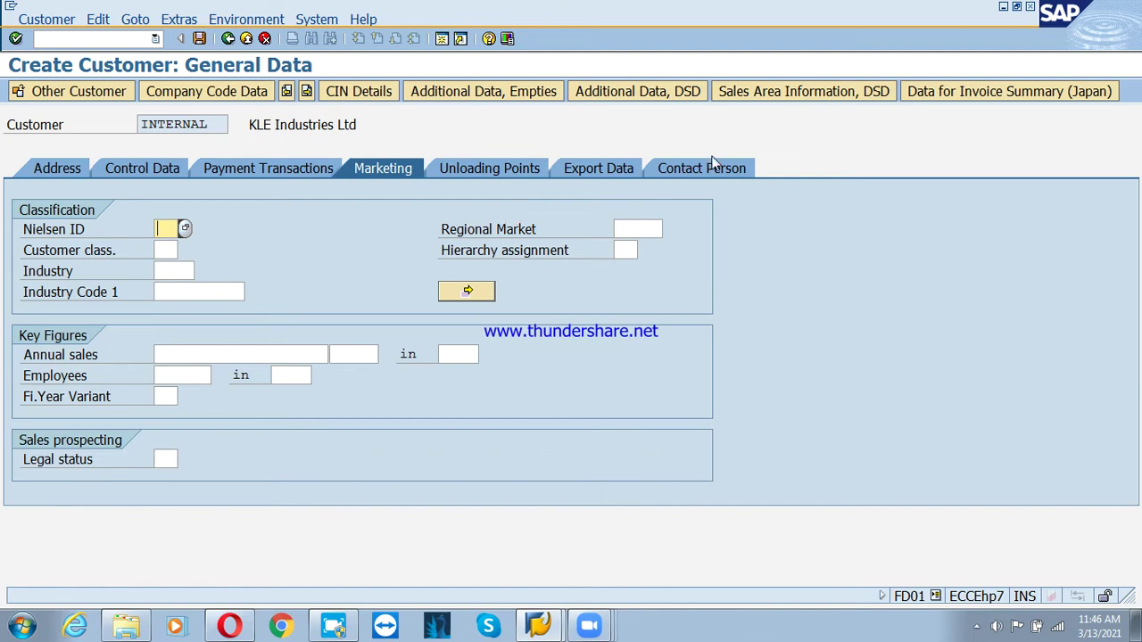
pyautogui.click(741, 167)
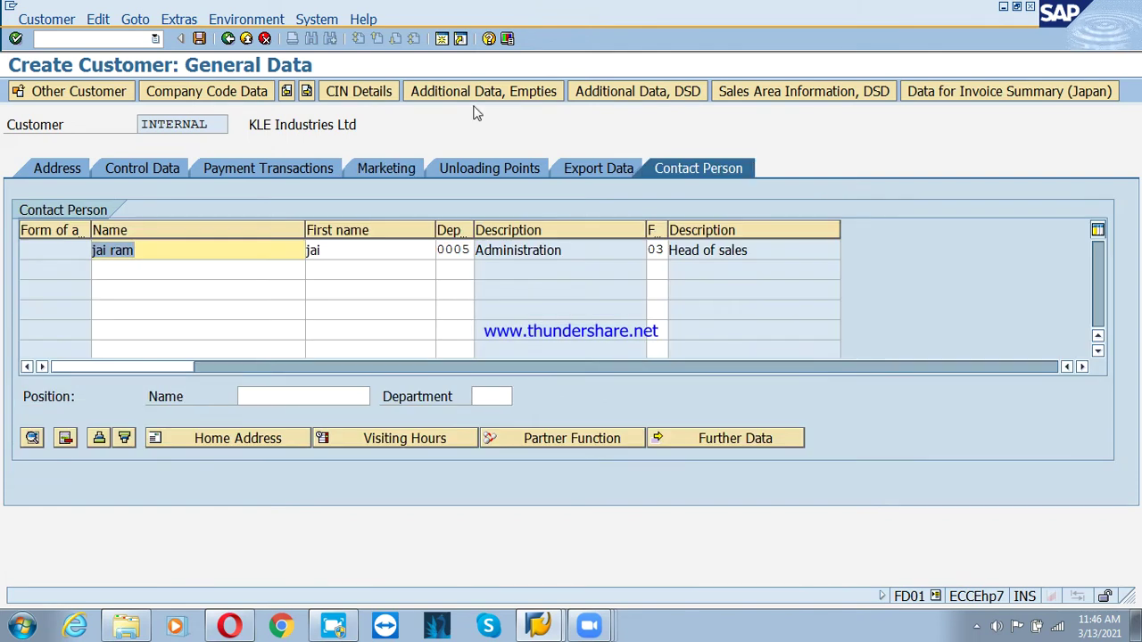
# Step: Resubmit the customer, read the buffer error's long text about the full number range buffer, and close it
pyautogui.click(199, 39)
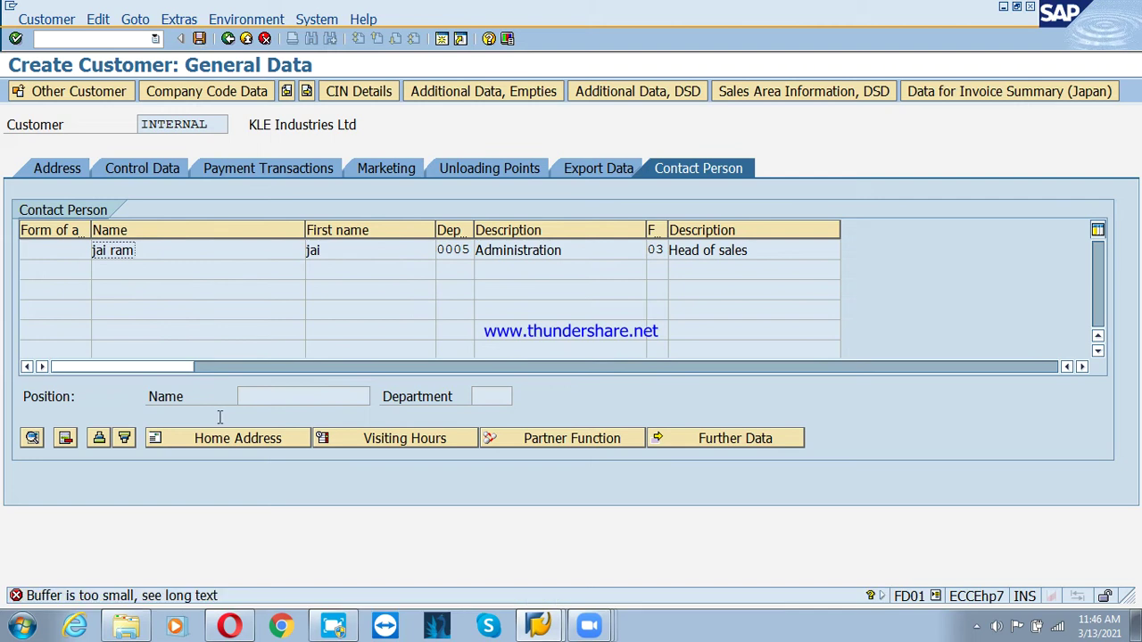
pyautogui.click(152, 595)
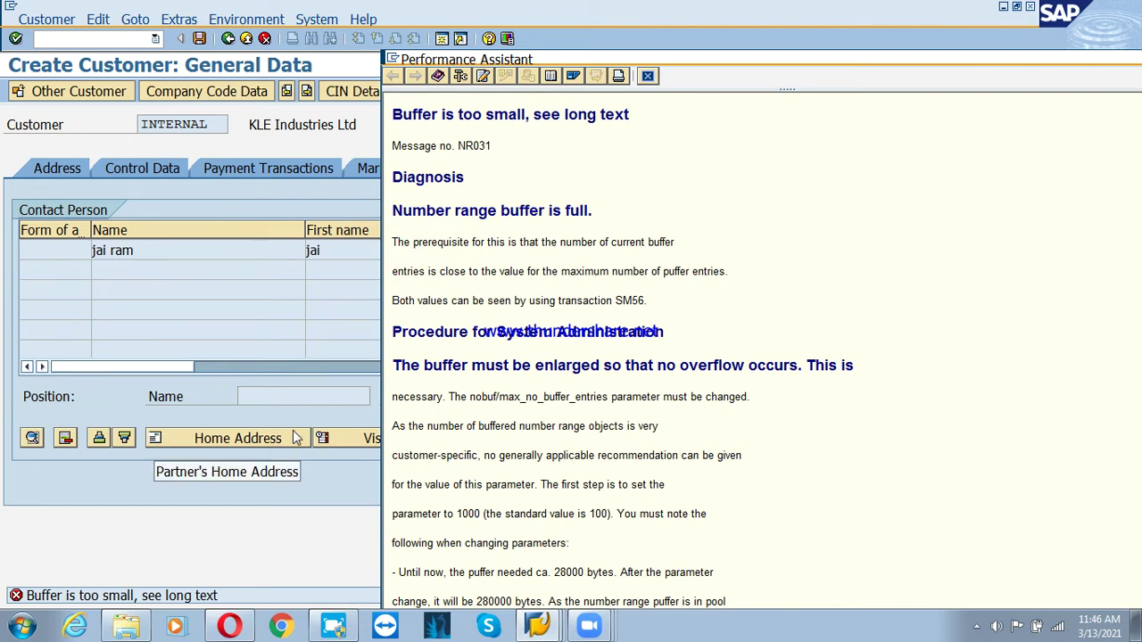
pyautogui.click(321, 550)
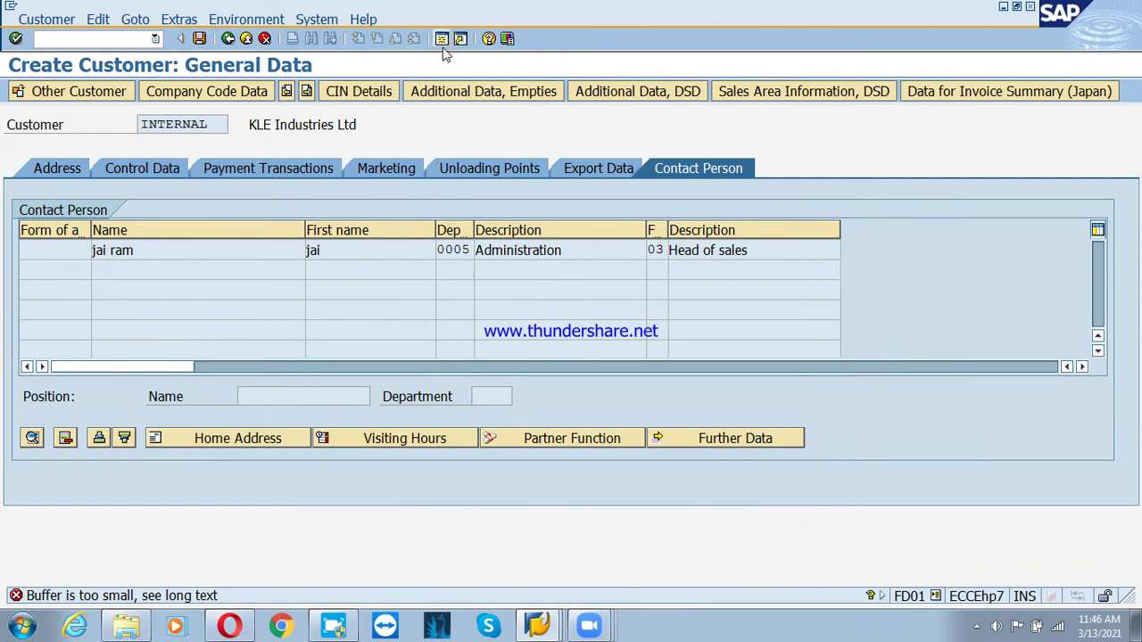
# Step: Leave FD01, start SM56 and select the maximum number of entries row
pyautogui.press('F3')
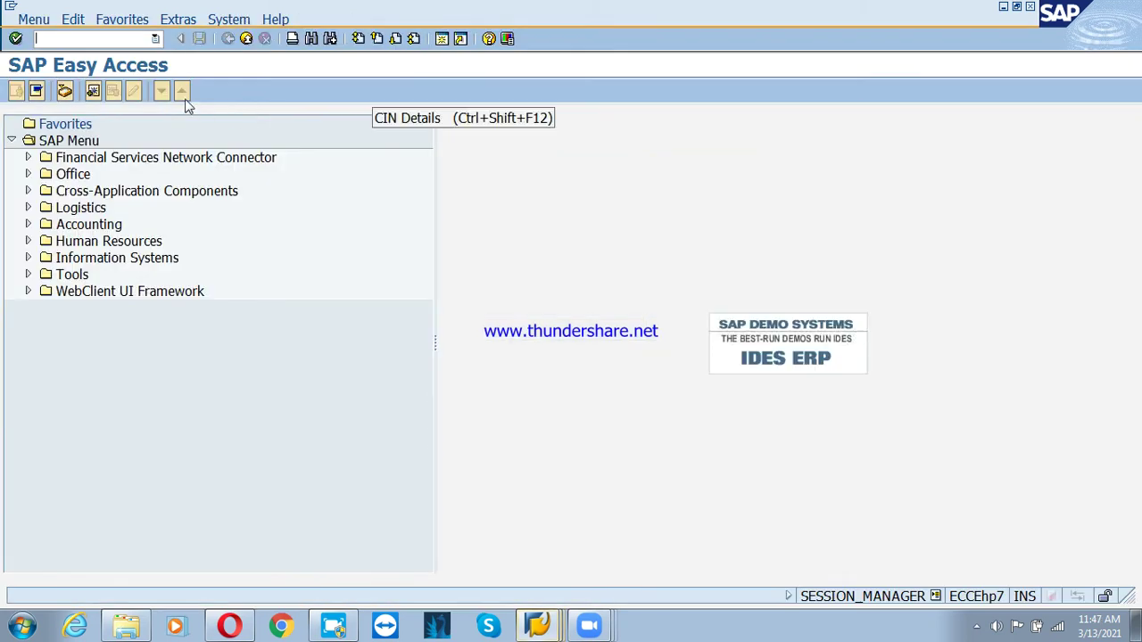
pyautogui.write('sm56')
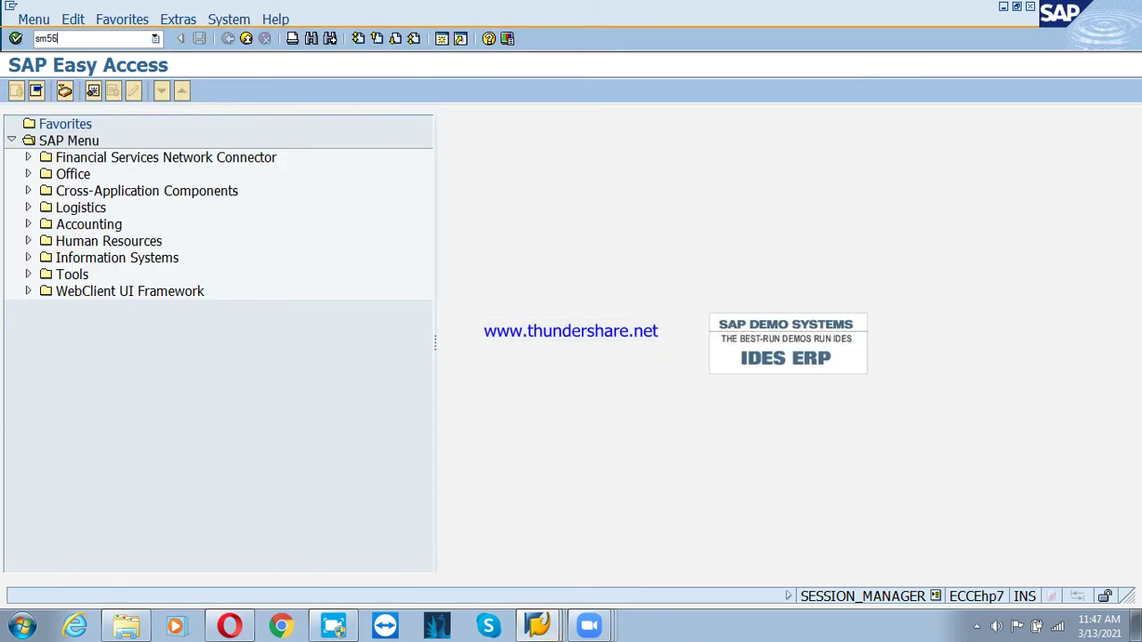
pyautogui.press('Return')
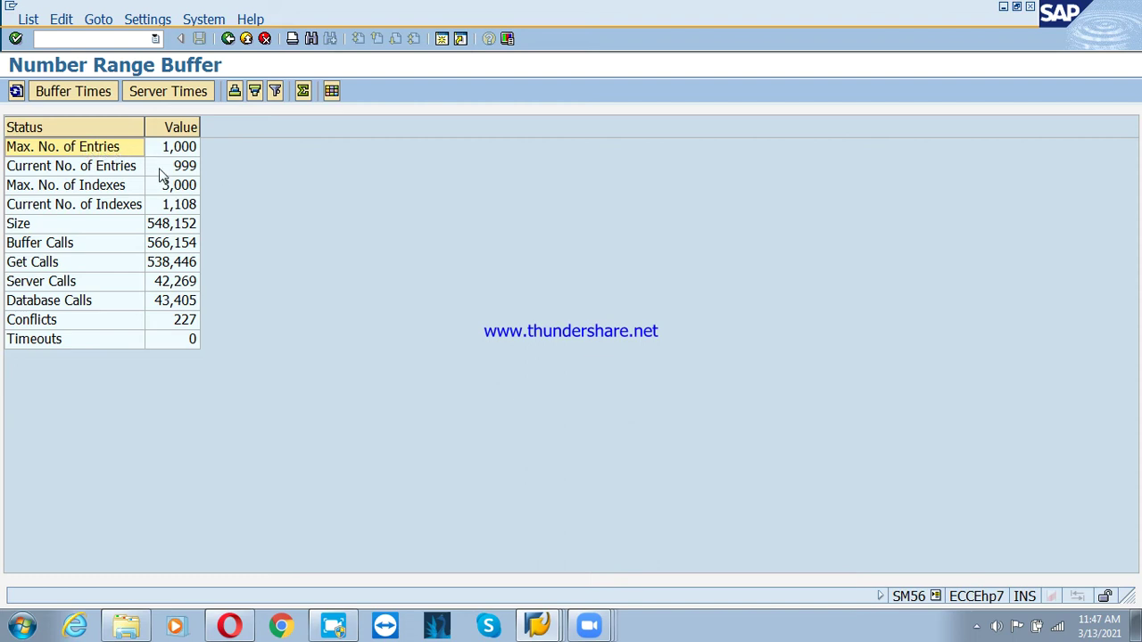
pyautogui.click(116, 154)
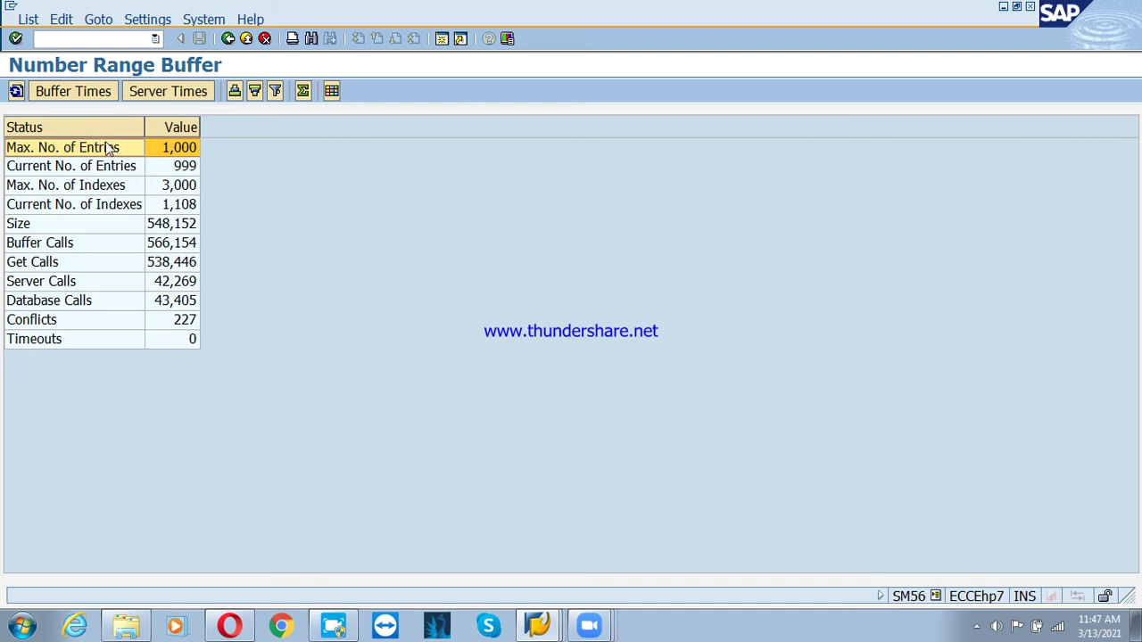
# Step: Review the number range buffer times and server times, returning to the overview each time
pyautogui.click(88, 97)
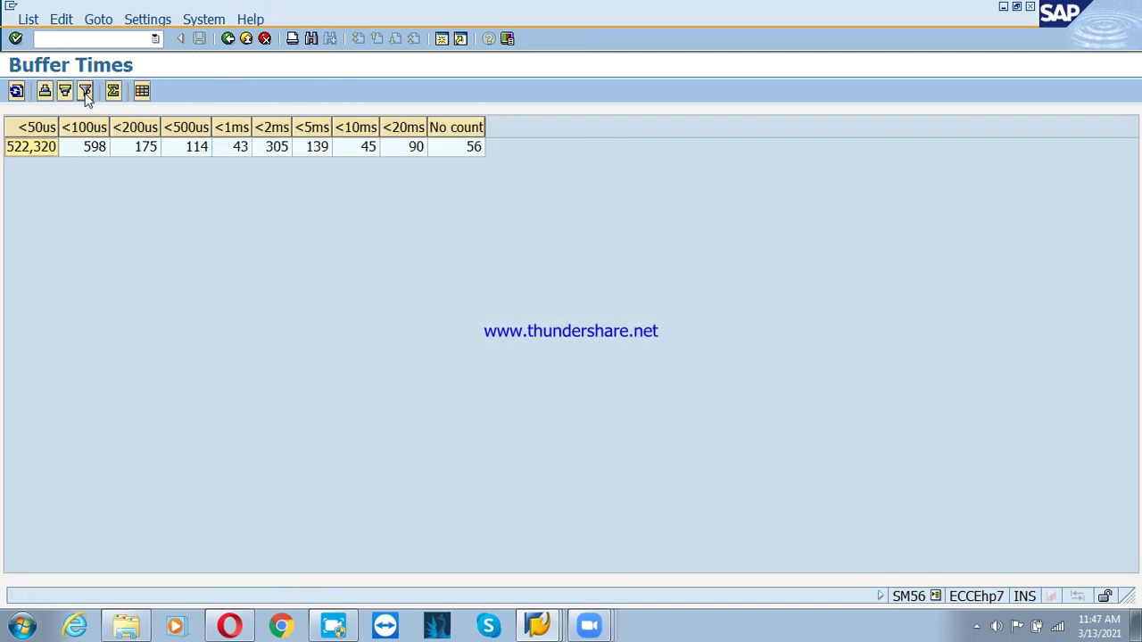
pyautogui.click(16, 90)
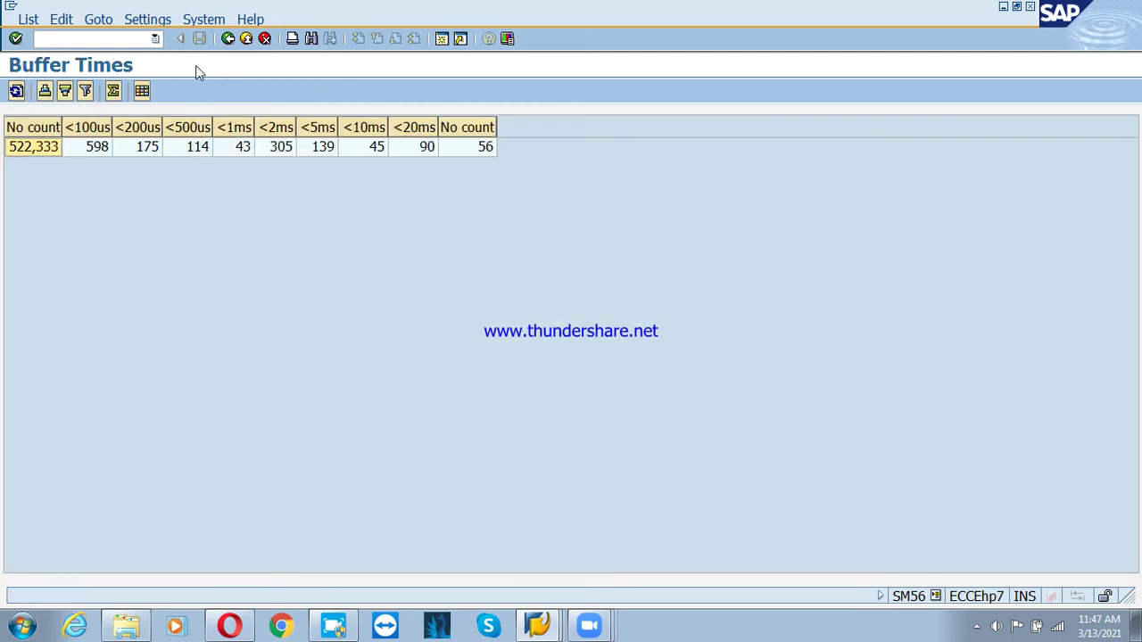
pyautogui.click(228, 39)
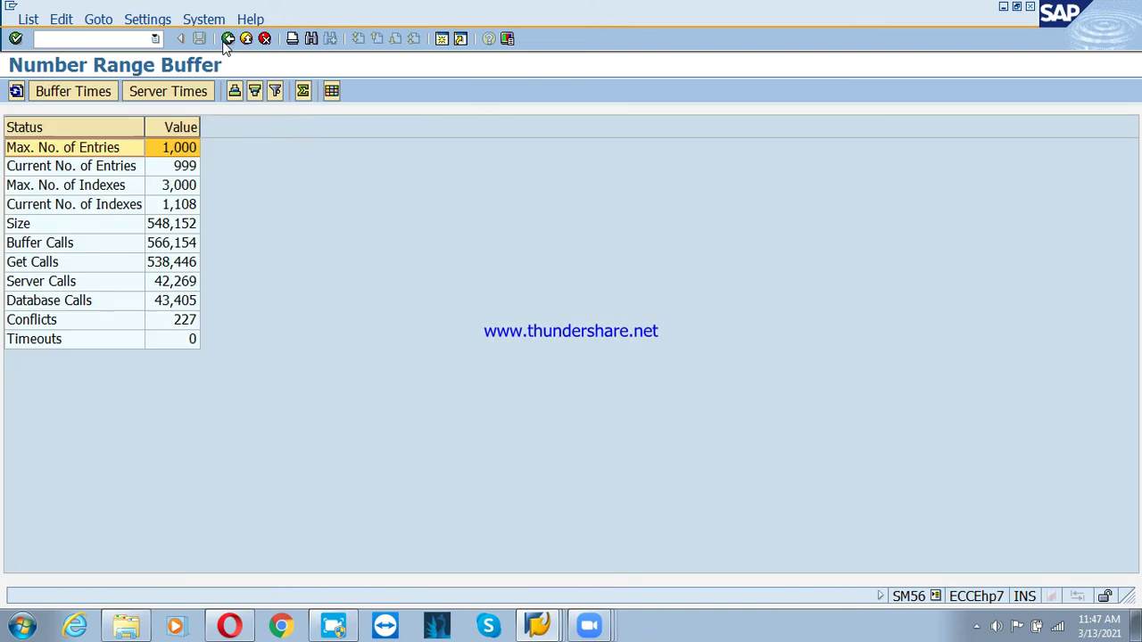
pyautogui.click(175, 92)
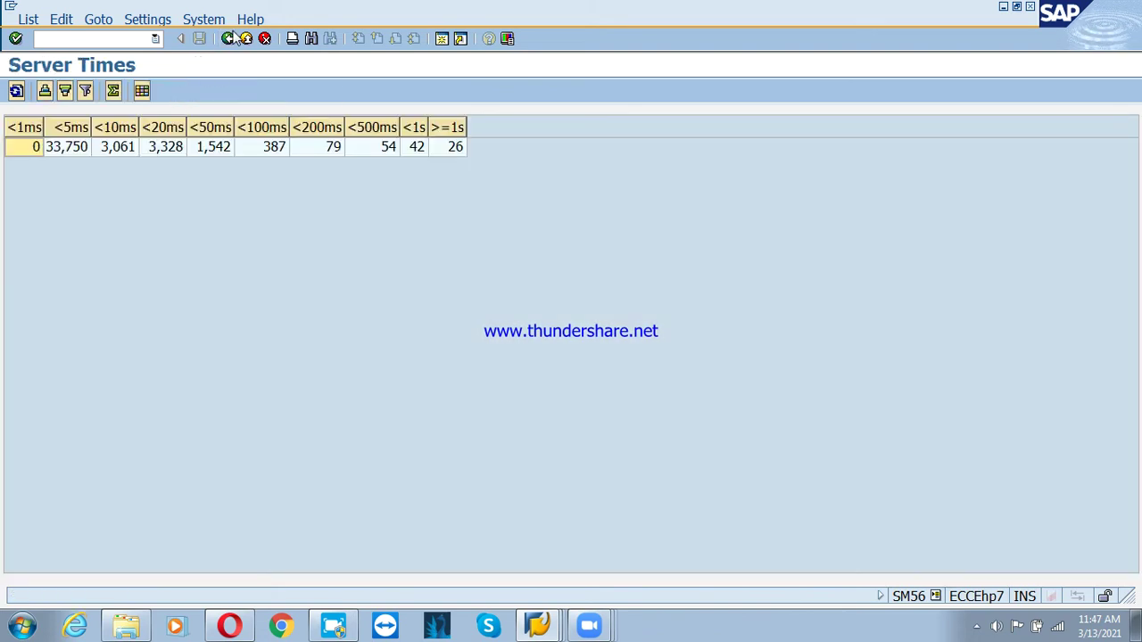
pyautogui.click(229, 39)
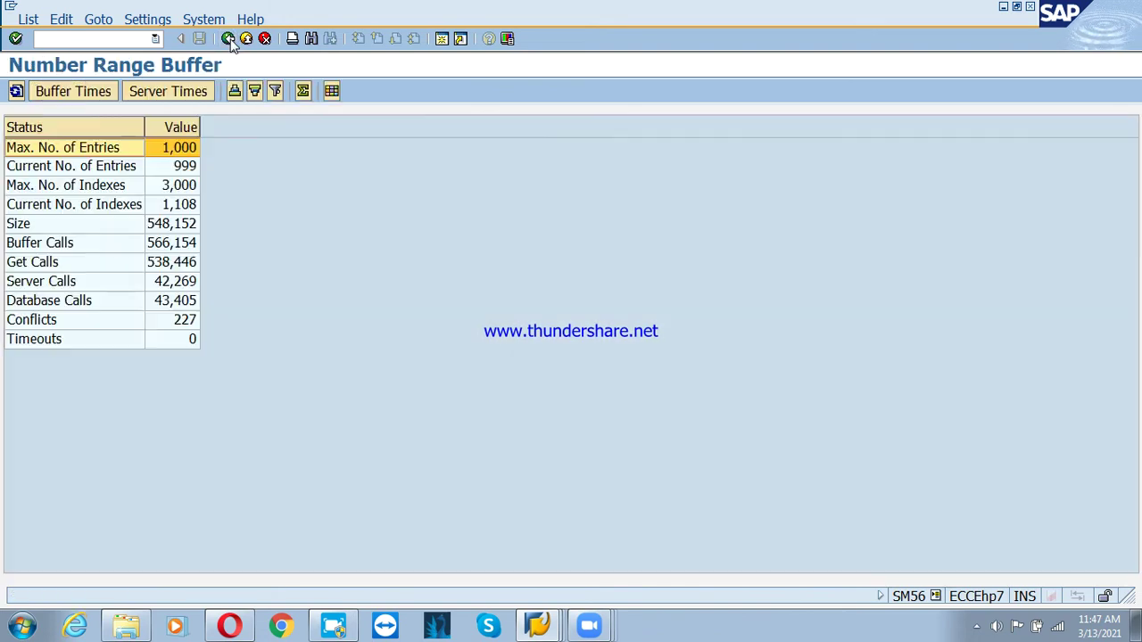
pyautogui.click(74, 92)
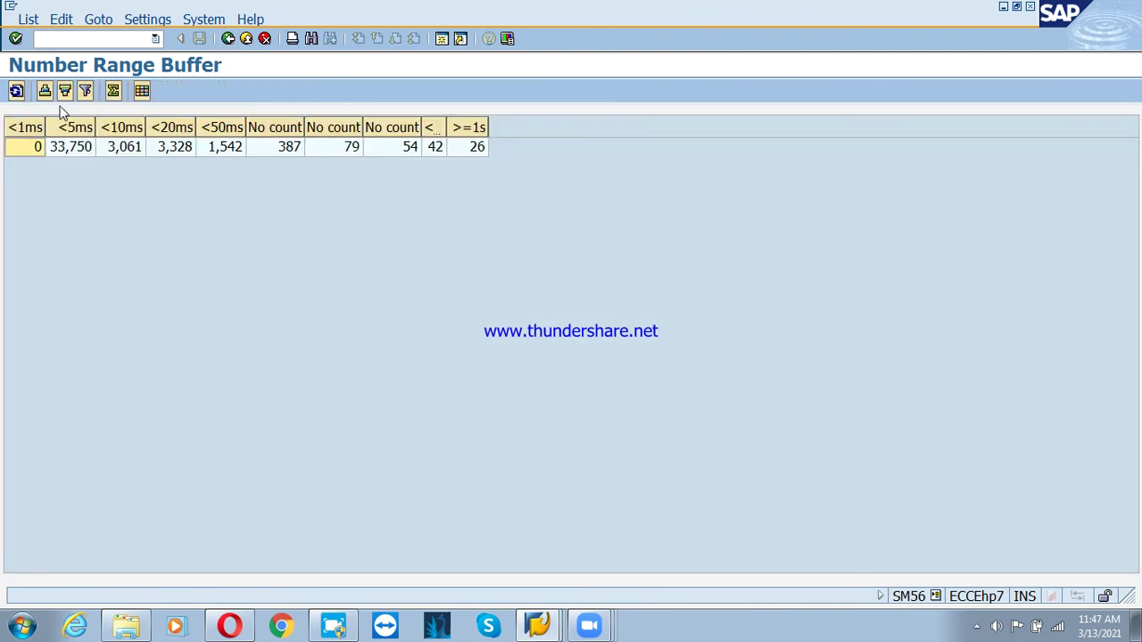
pyautogui.click(228, 40)
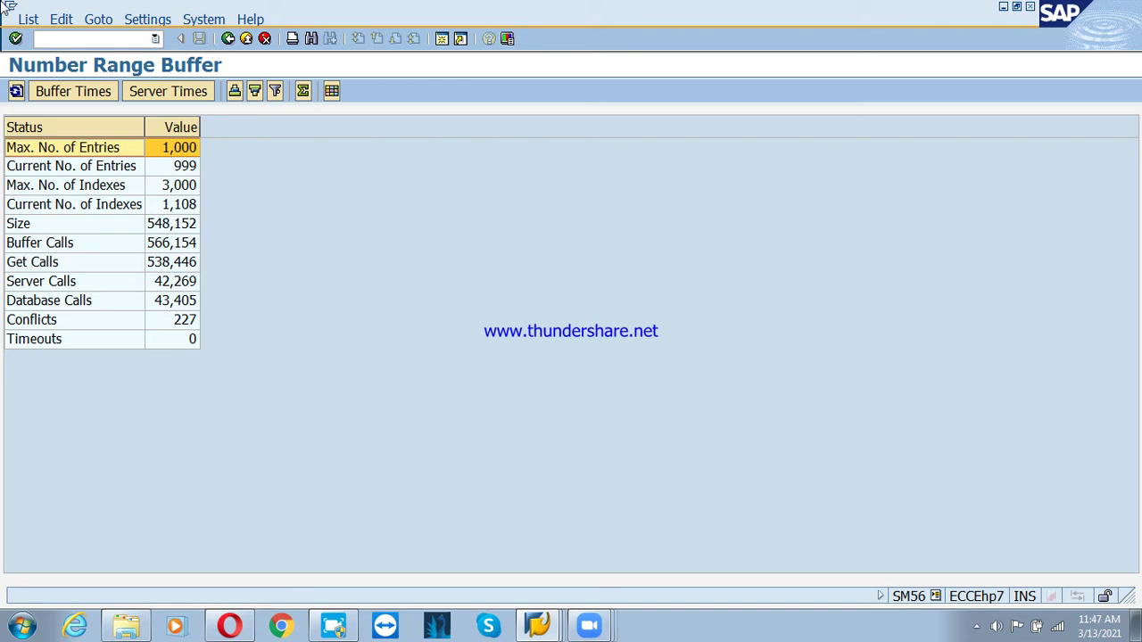
# Step: Select the current entries row (999 of 1,000), then go back to SAP Easy Access
pyautogui.click(115, 173)
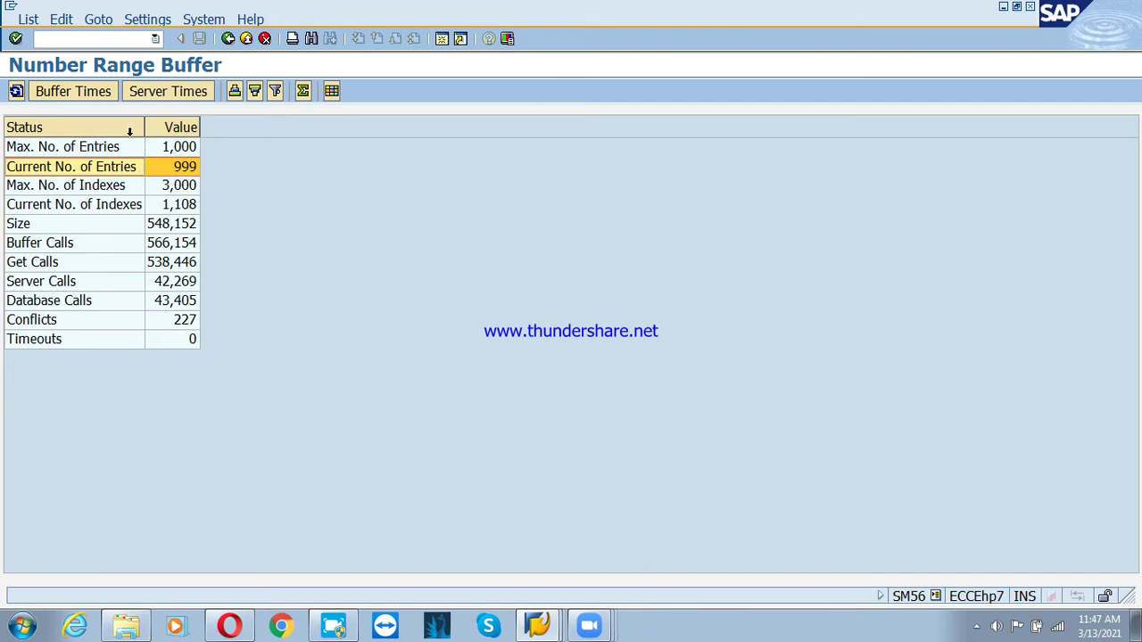
pyautogui.click(230, 39)
pyautogui.click(507, 635)
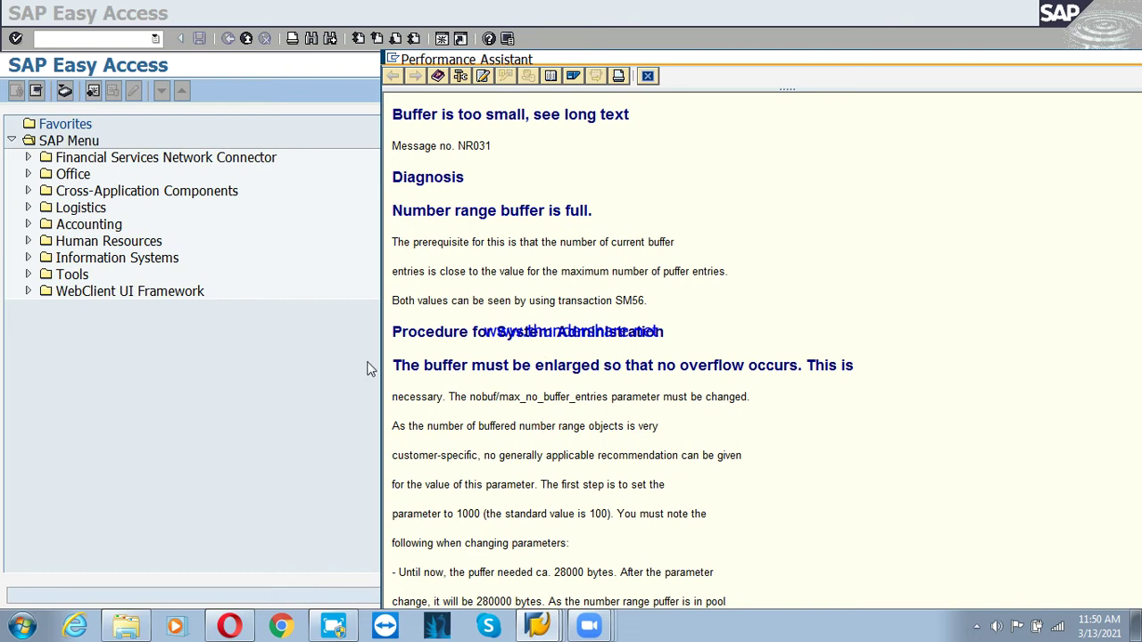
# Step: Dismiss the NR031 Performance Assistant explanation and launch transaction SE80 (Object Navigator)
pyautogui.click(104, 38)
pyautogui.write('s')
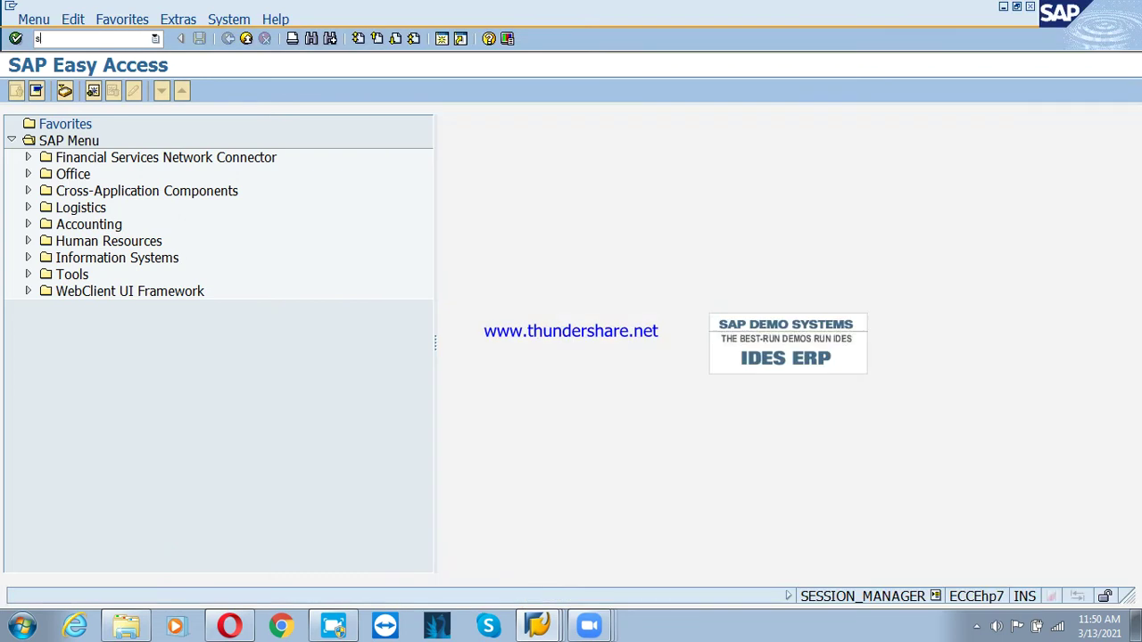
pyautogui.write('e80')
pyautogui.press('Return')
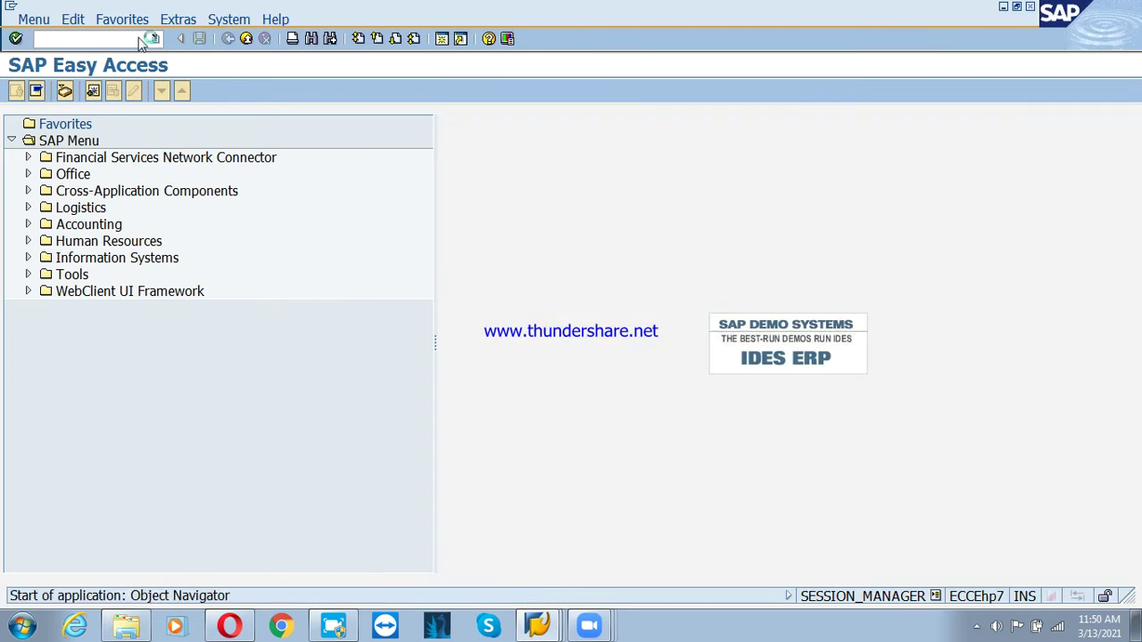